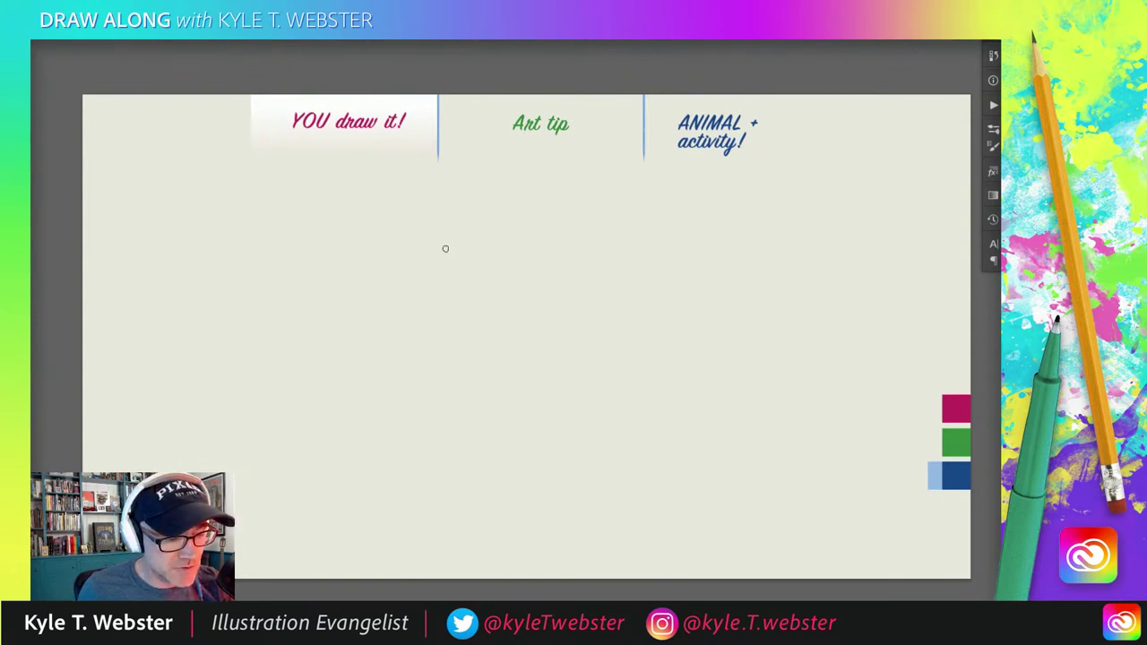
Sketch a few practice brush strokes, then clear the whole canvas.
mouse_move(421, 281)
mouse_down()
mouse_move(398, 328)
mouse_move(353, 310)
mouse_up()
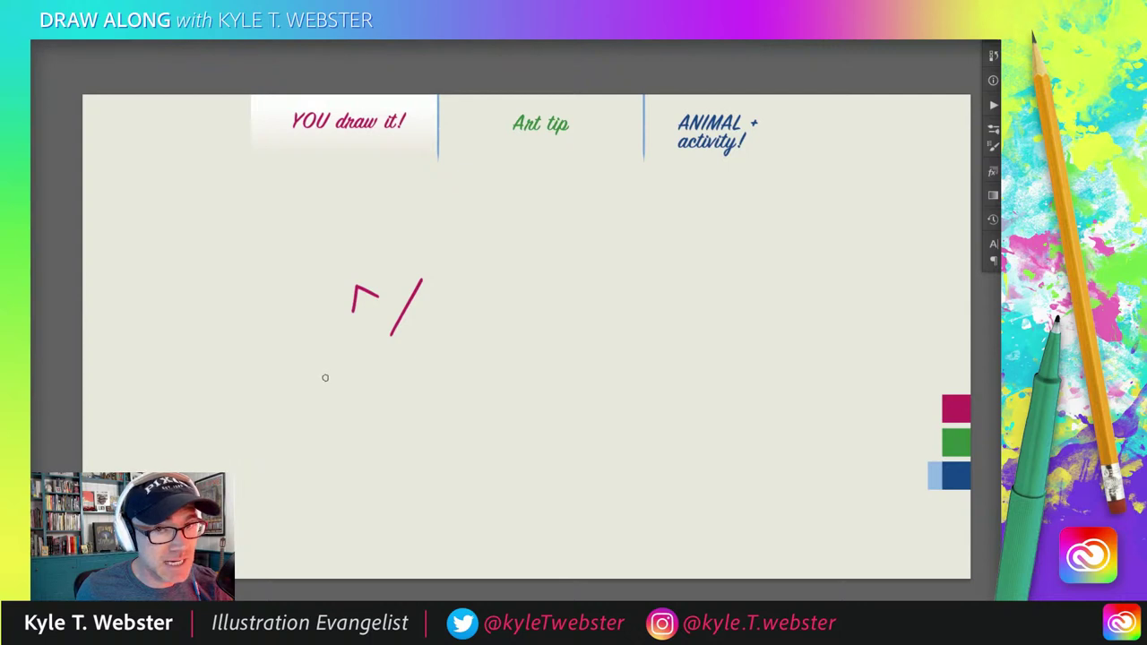
drag(305, 337, 334, 391)
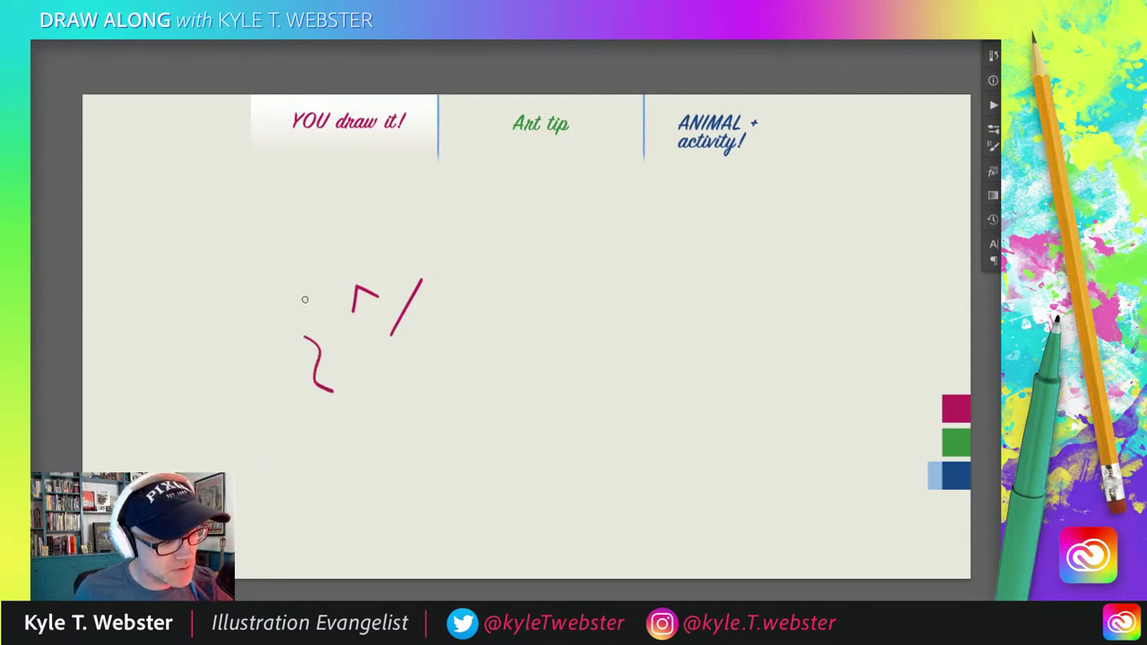
mouse_move(305, 302)
mouse_down()
mouse_move(289, 312)
mouse_move(278, 386)
mouse_up()
mouse_move(259, 355)
mouse_down()
mouse_move(276, 383)
mouse_move(248, 380)
mouse_up()
drag(260, 302, 247, 316)
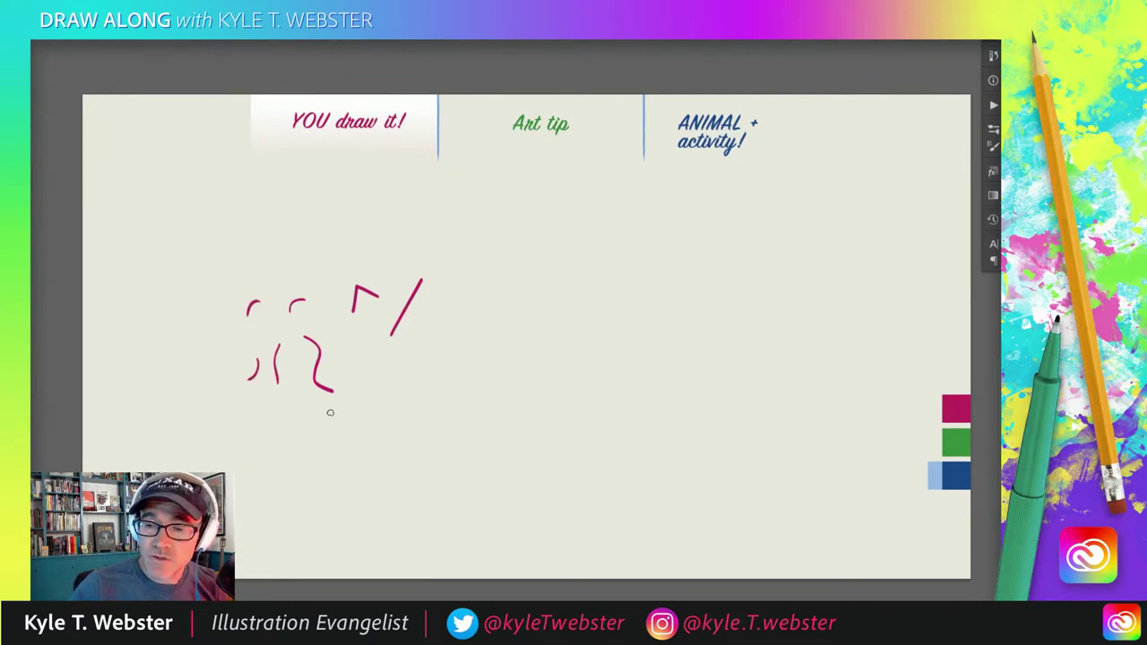
key(ctrl+a)
key(Delete)
key(ctrl+d)
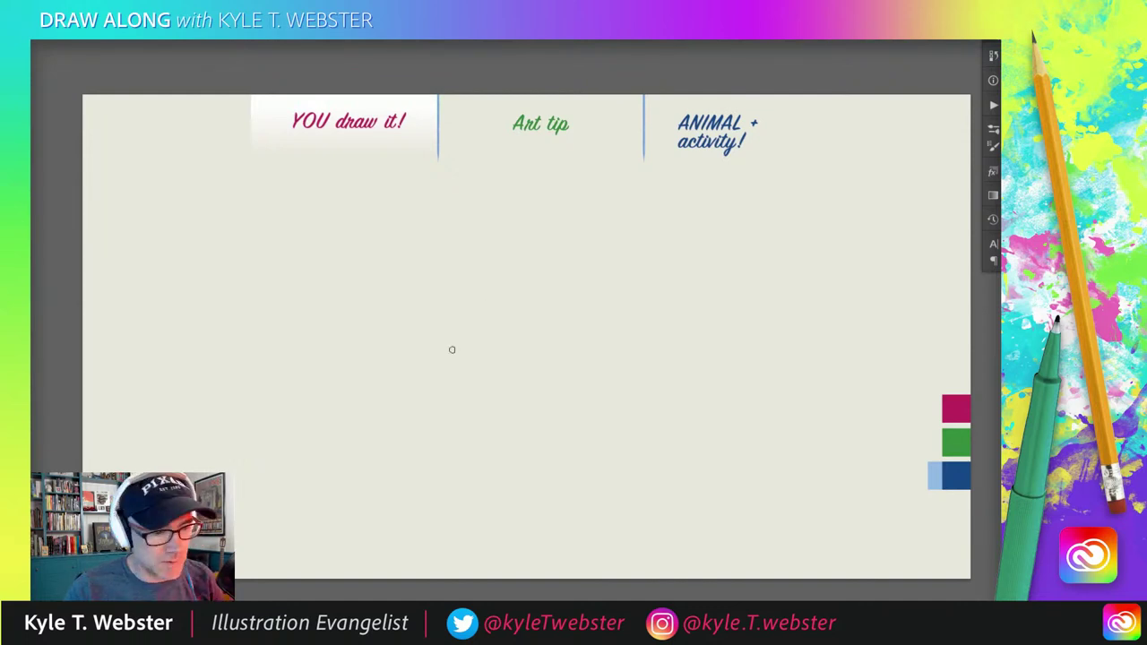
Zoom in and draw a vertical magenta line mid-canvas ending in a small pointed hook.
scroll(457, 354, up, 1)
mouse_move(457, 362)
mouse_down()
mouse_move(470, 373)
mouse_move(492, 362)
mouse_up()
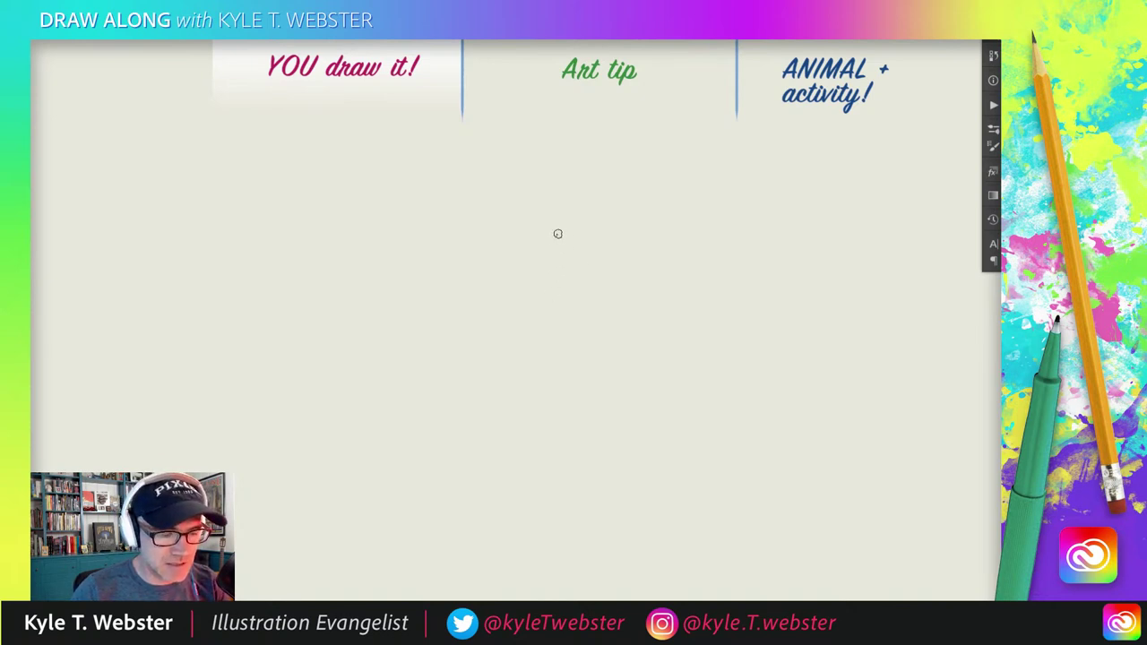
drag(559, 233, 553, 283)
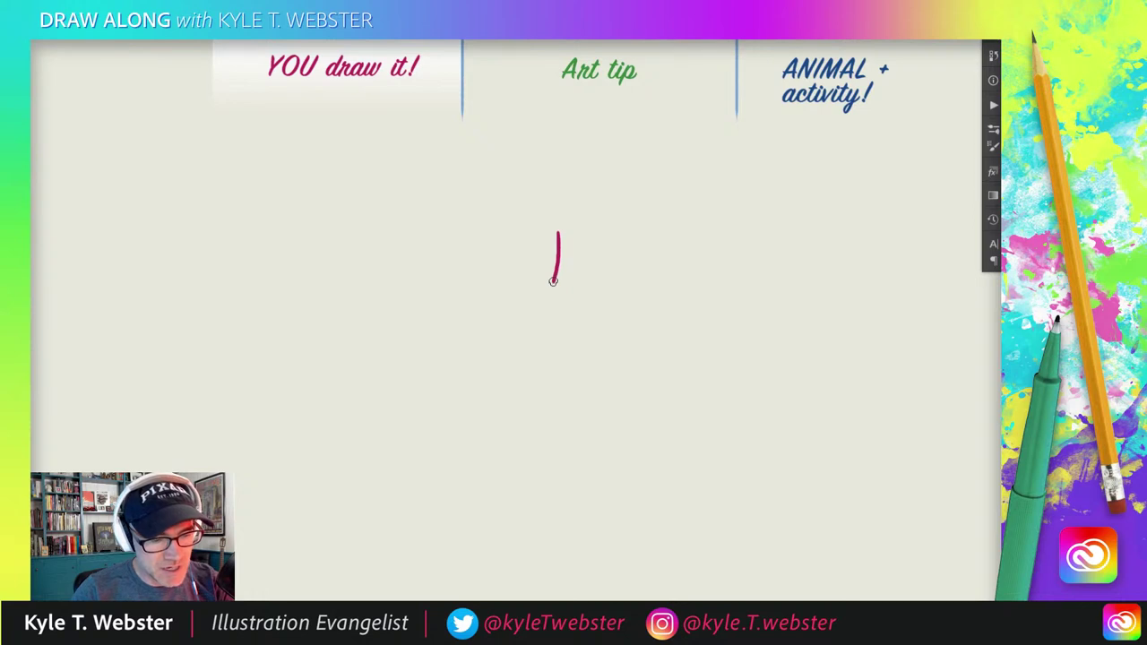
drag(553, 281, 530, 297)
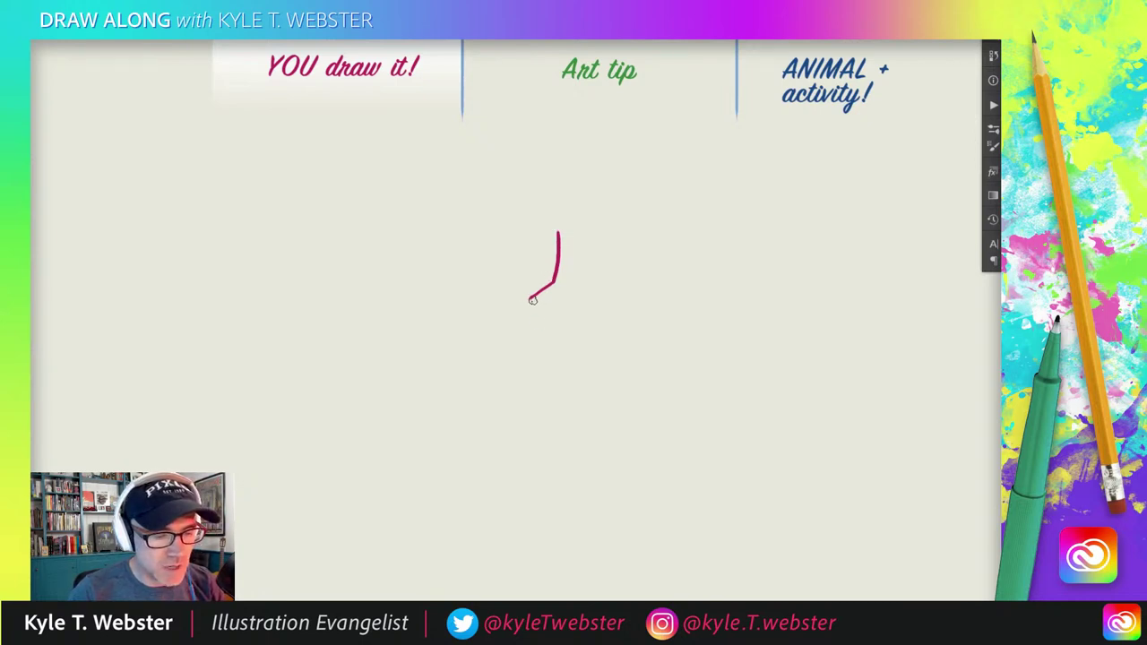
drag(531, 299, 542, 302)
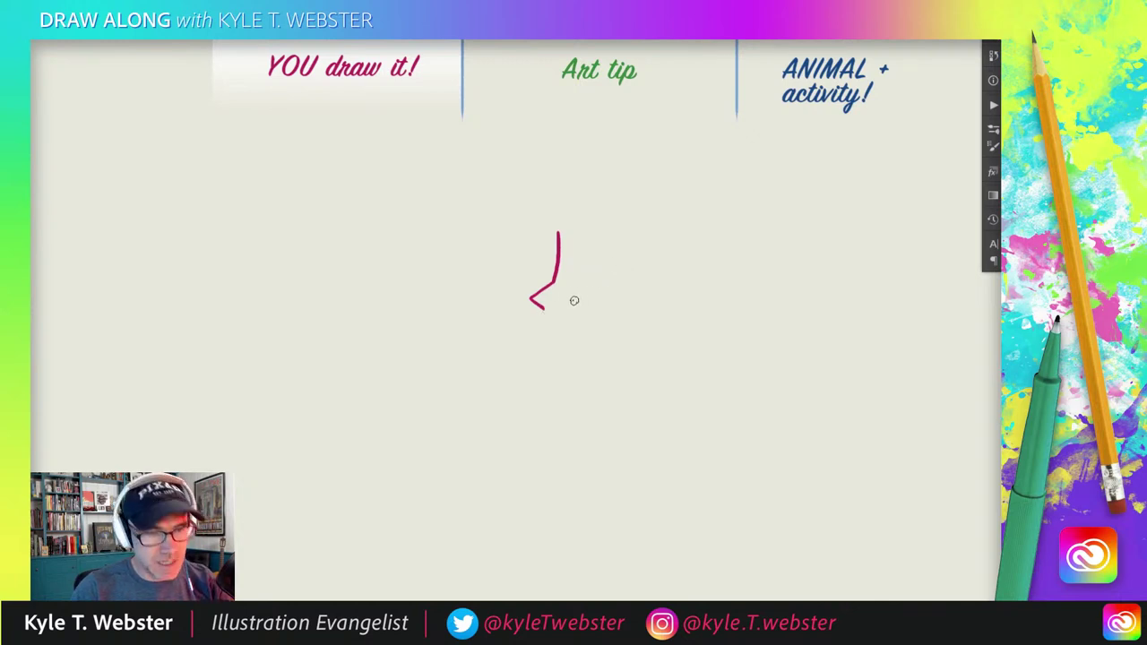
Add the jaw line, forehead ticks, ear arc, an eye mark and a nostril tick.
drag(544, 308, 588, 292)
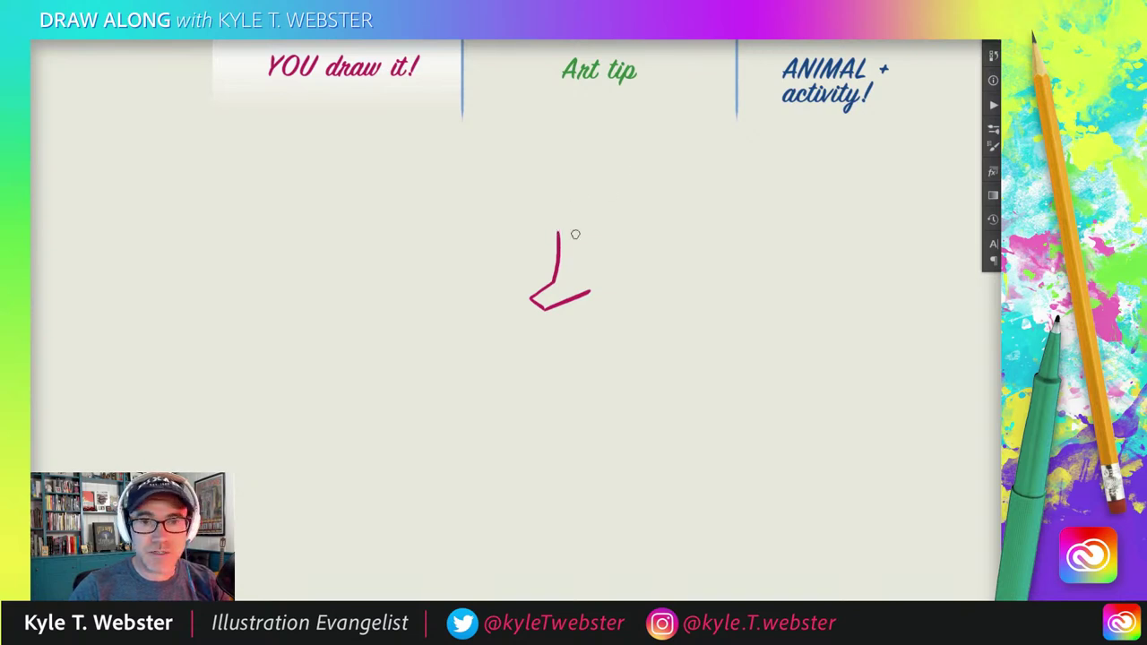
mouse_move(567, 226)
mouse_down()
mouse_move(566, 238)
mouse_move(577, 234)
mouse_up()
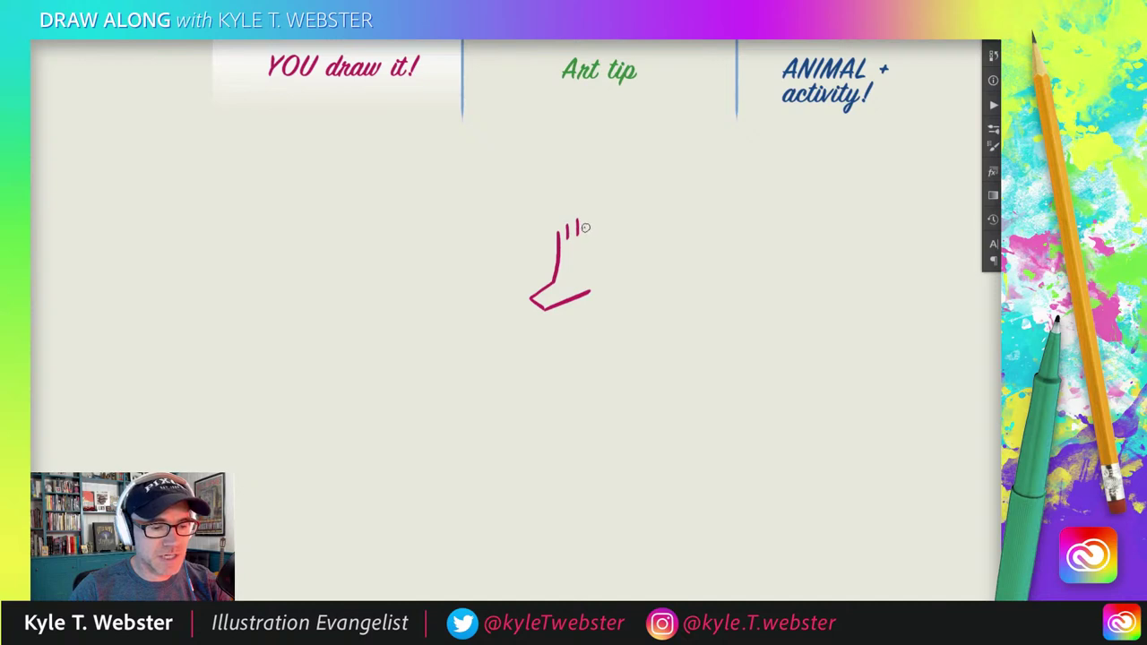
mouse_move(583, 231)
mouse_down()
mouse_move(601, 214)
mouse_move(601, 227)
mouse_up()
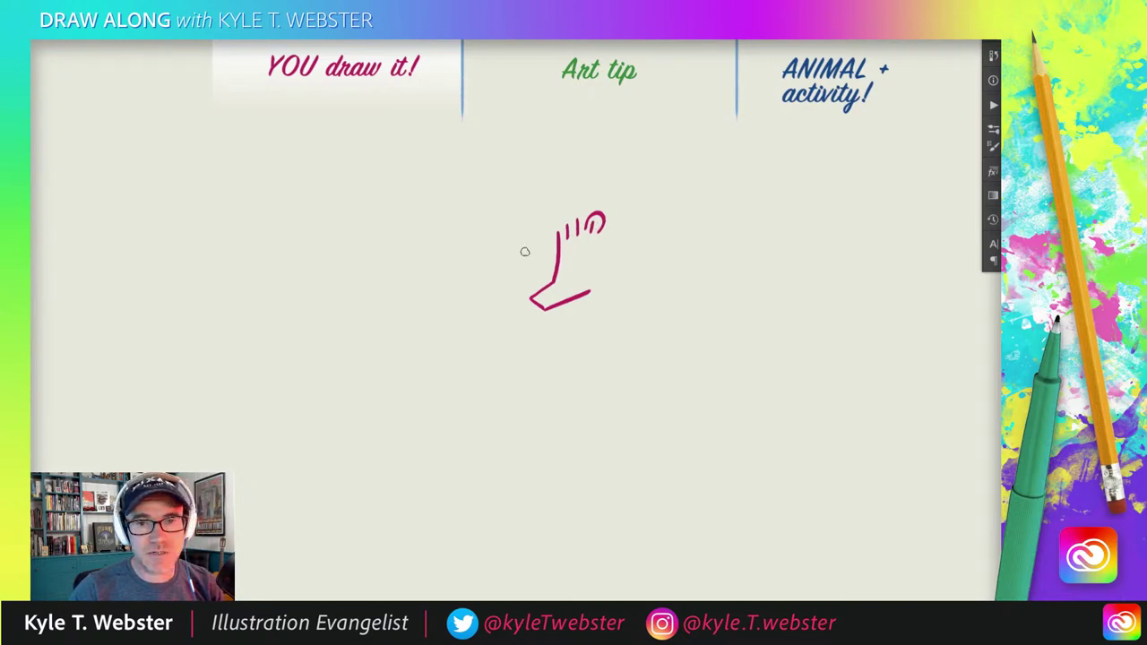
drag(607, 233, 631, 256)
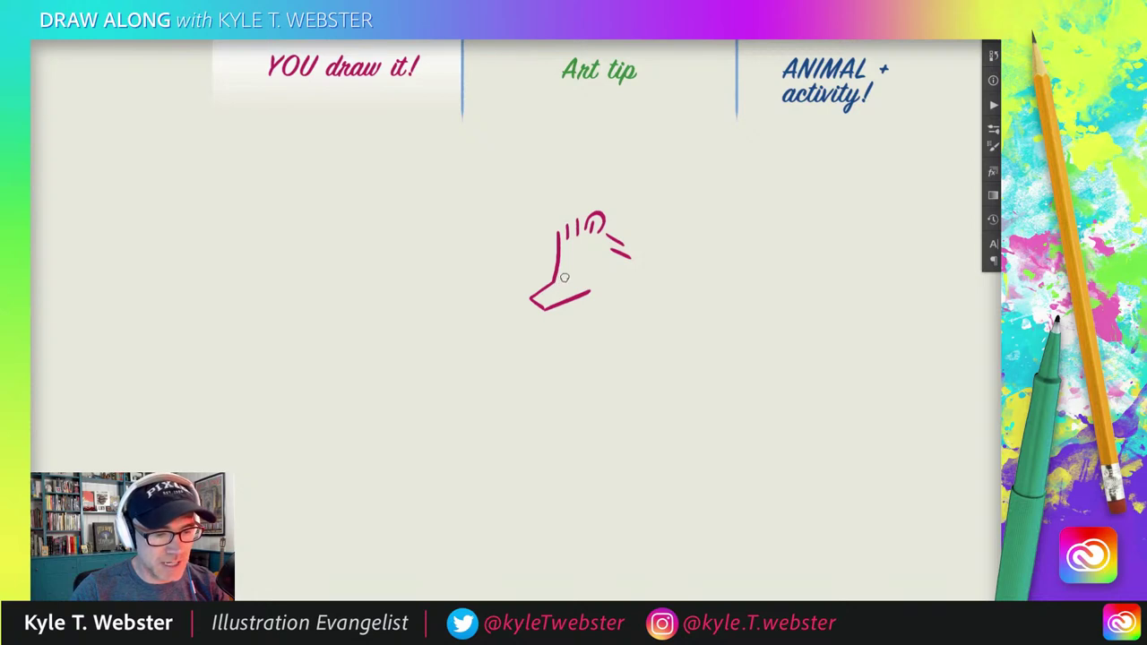
drag(564, 273, 565, 279)
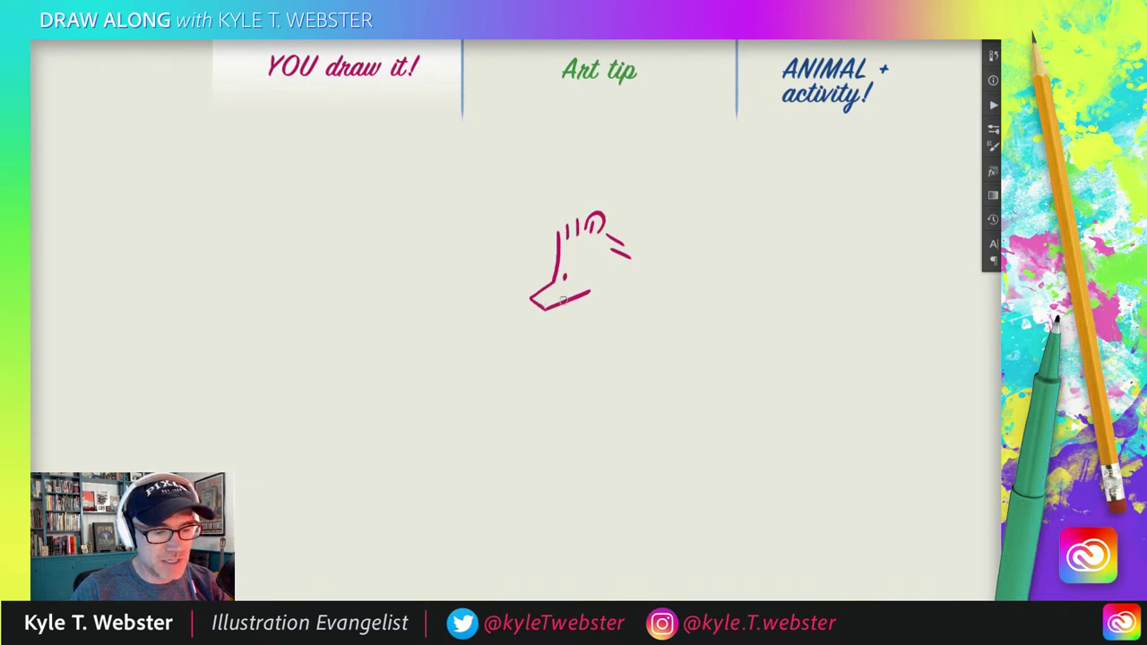
drag(544, 312, 543, 294)
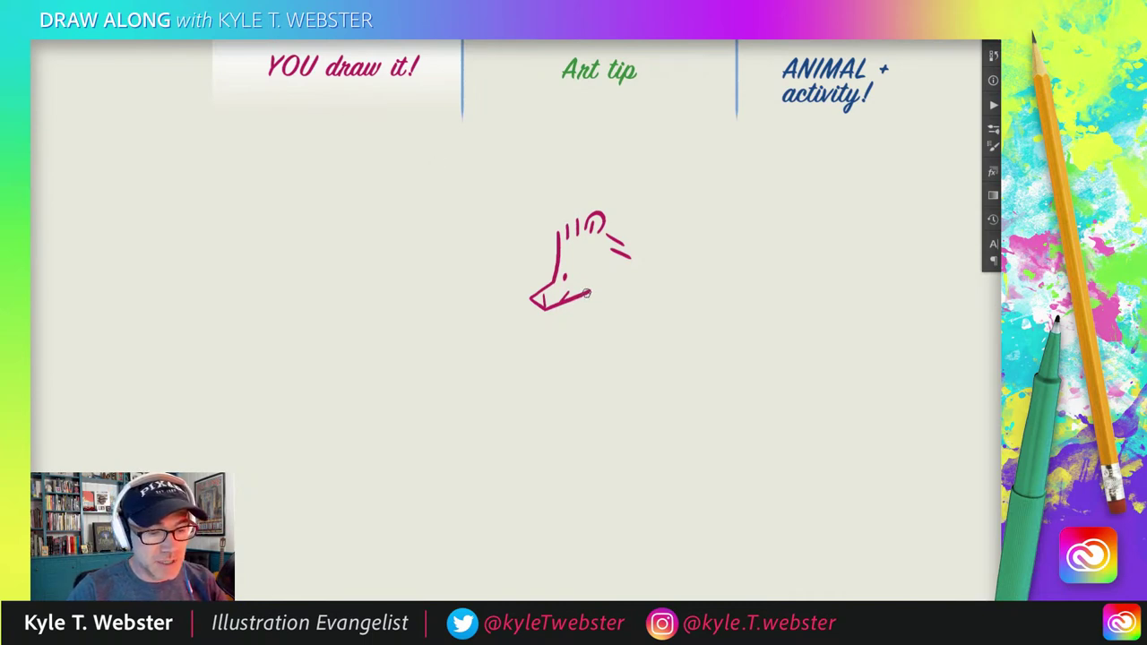
Draw a jaw-end stroke, a curved line with a small loop below it, and hatch strokes.
drag(590, 291, 588, 306)
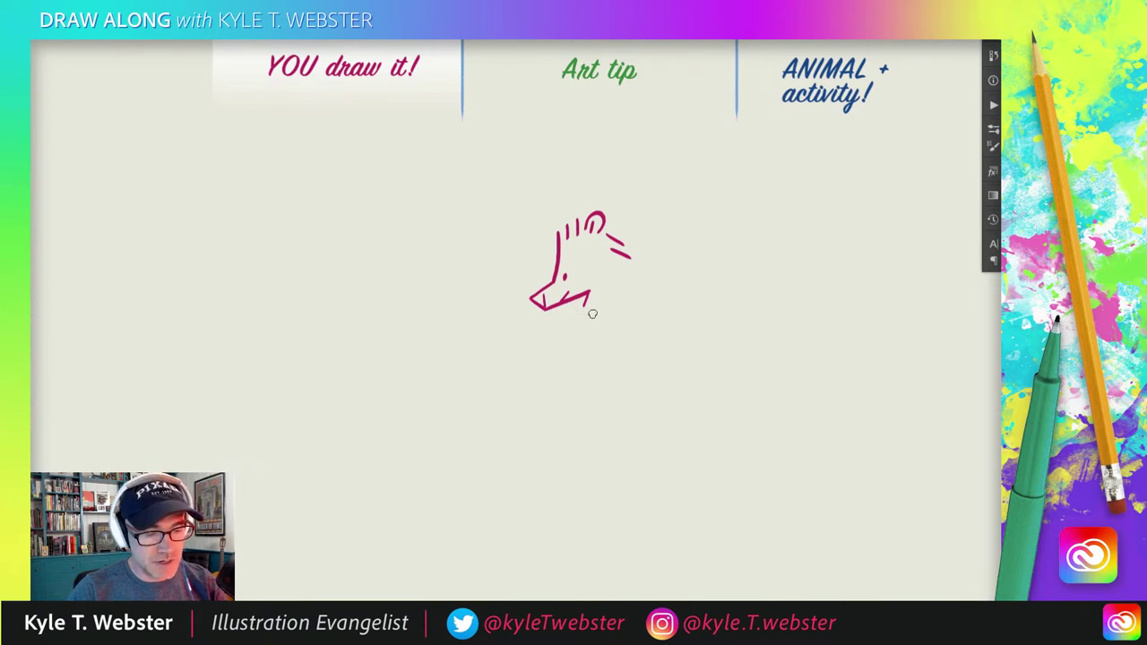
drag(596, 315, 572, 324)
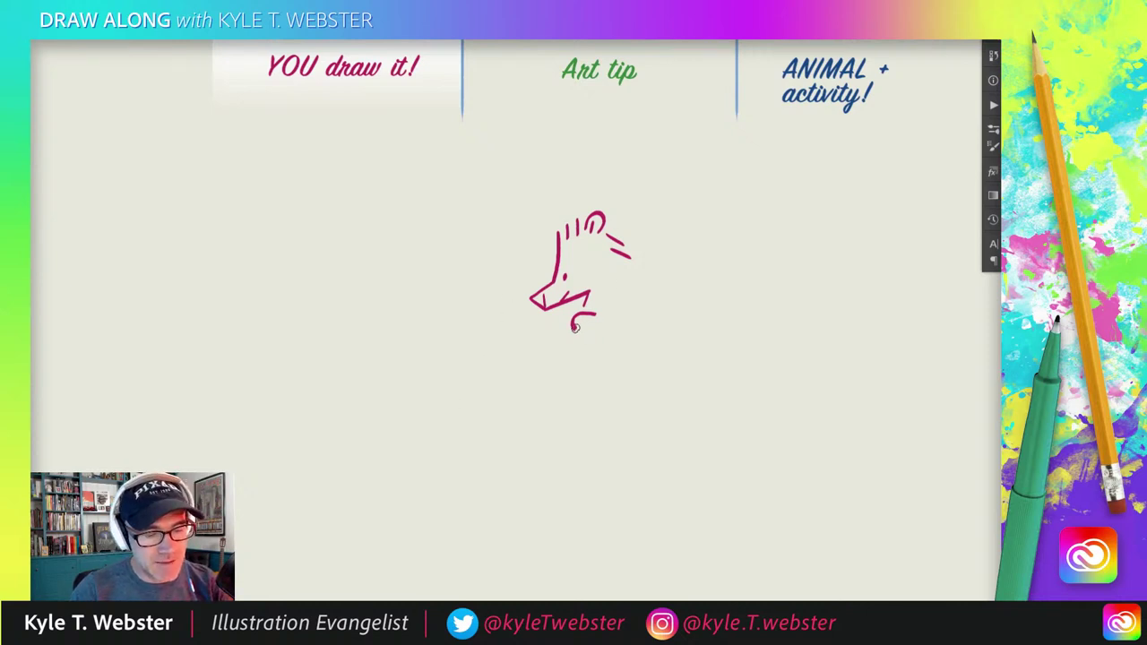
drag(574, 328, 580, 323)
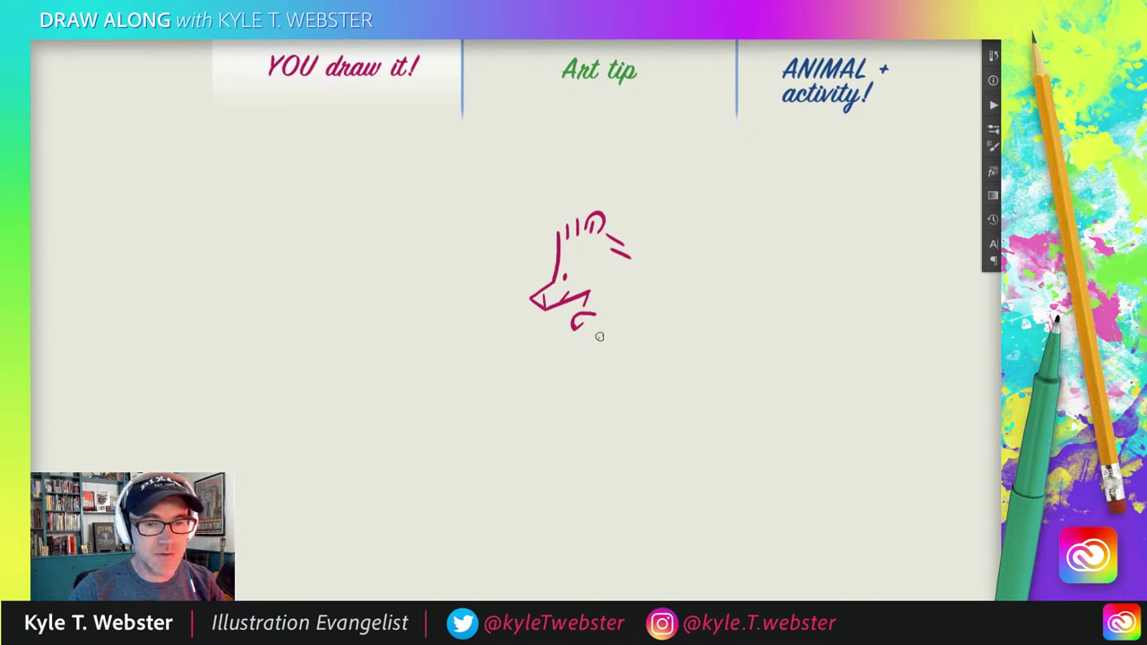
drag(578, 328, 611, 336)
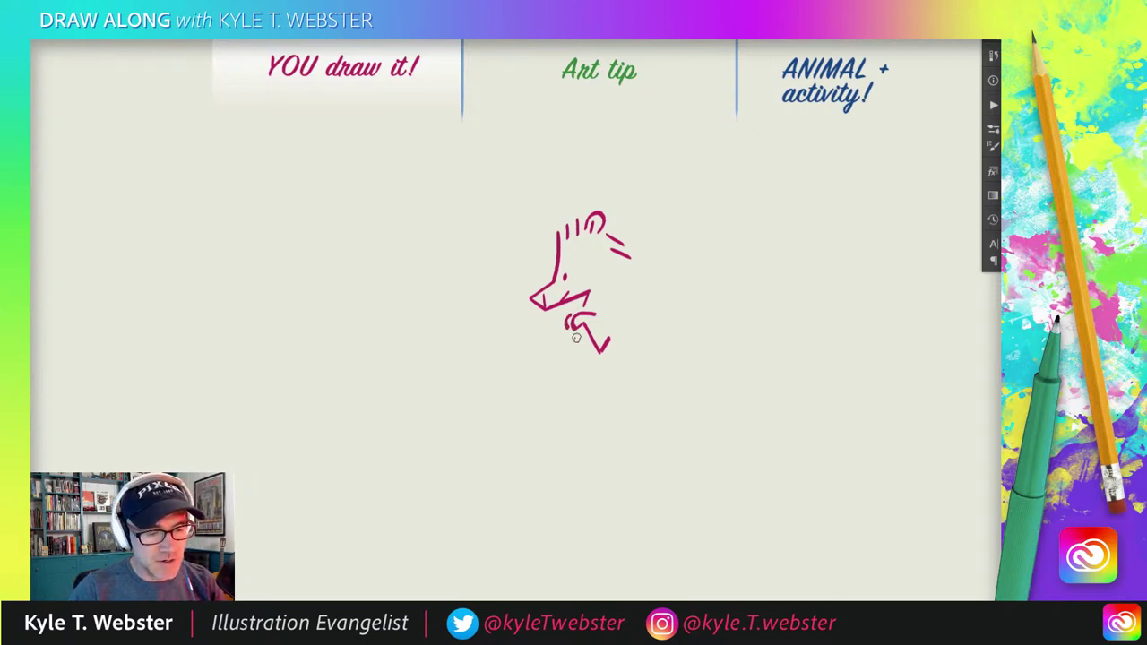
drag(579, 336, 577, 360)
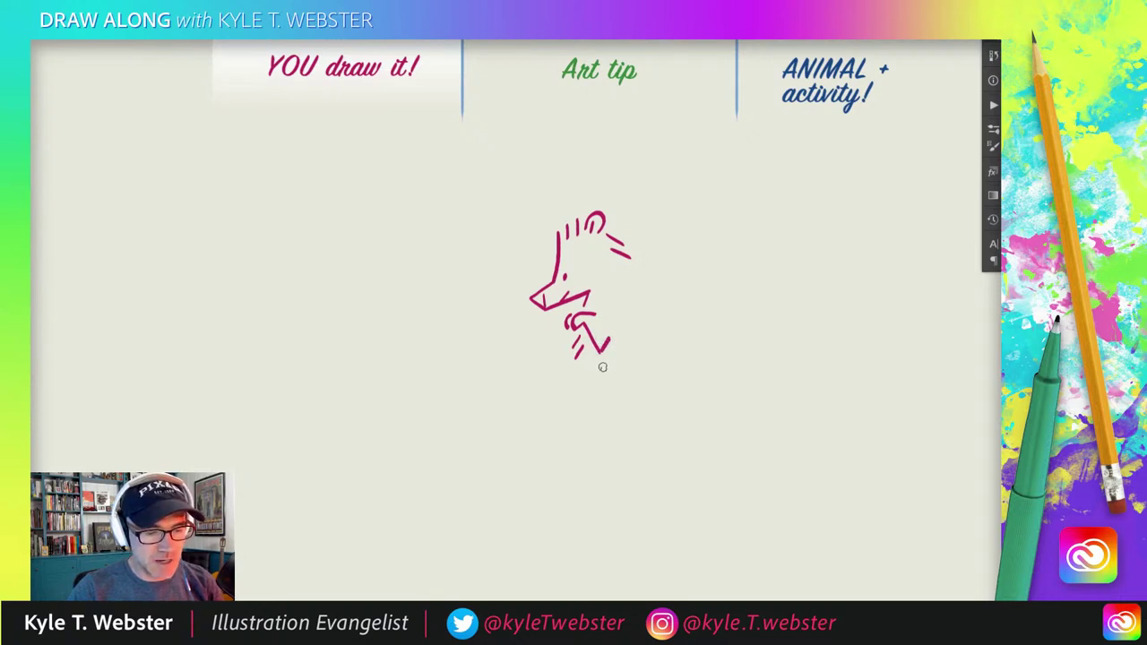
Draw the C-shaped body arc curving down-left, with neck hatching and an inner belly curve.
mouse_move(615, 367)
mouse_down()
mouse_move(595, 358)
mouse_move(582, 371)
mouse_move(576, 393)
mouse_move(598, 413)
mouse_up()
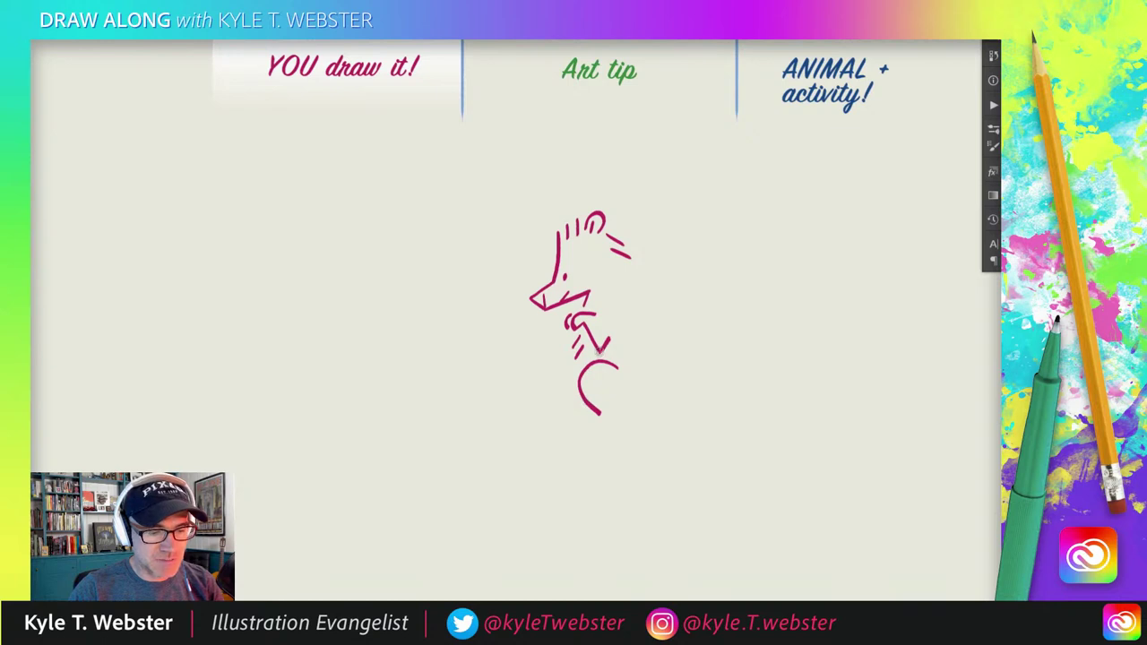
drag(598, 376, 598, 410)
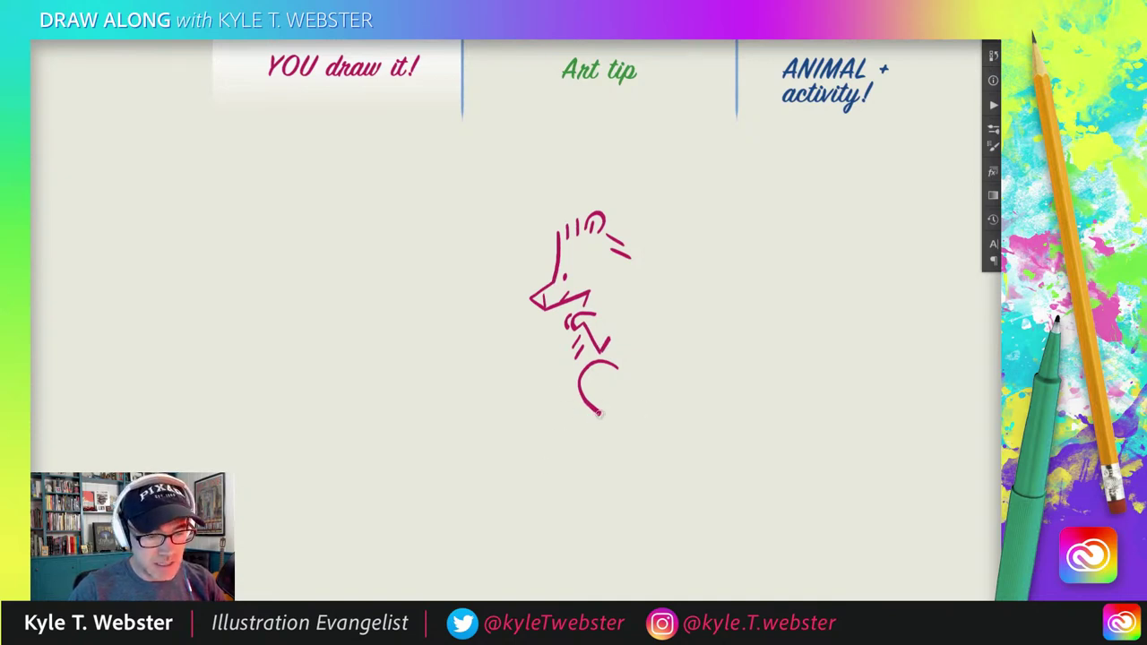
drag(598, 411, 570, 439)
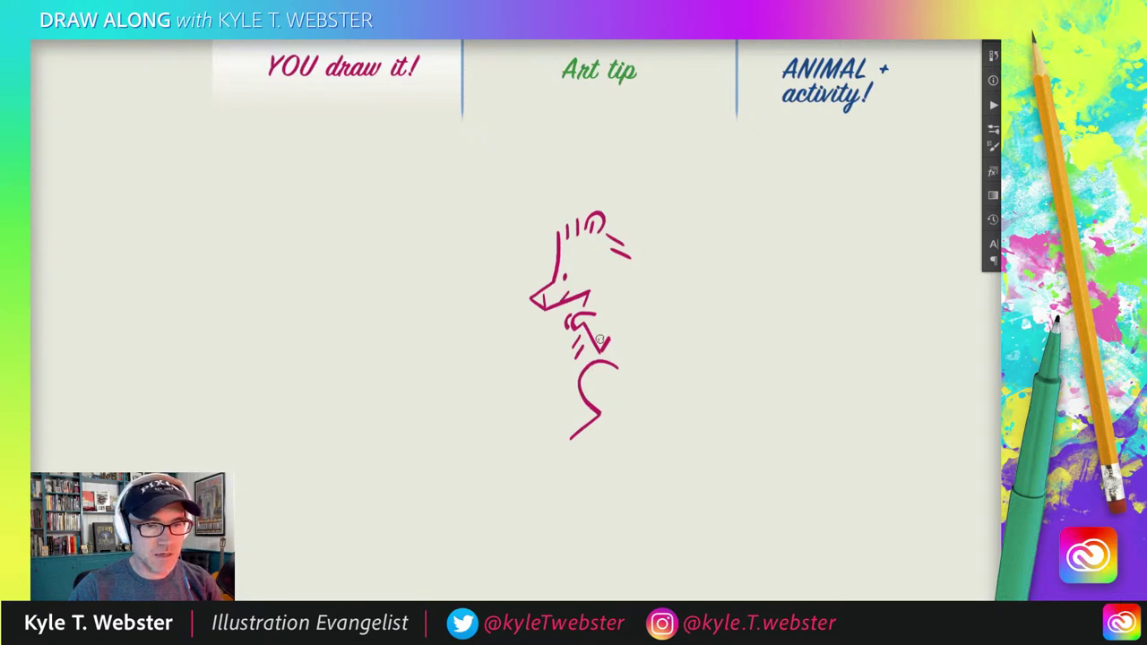
drag(570, 439, 570, 450)
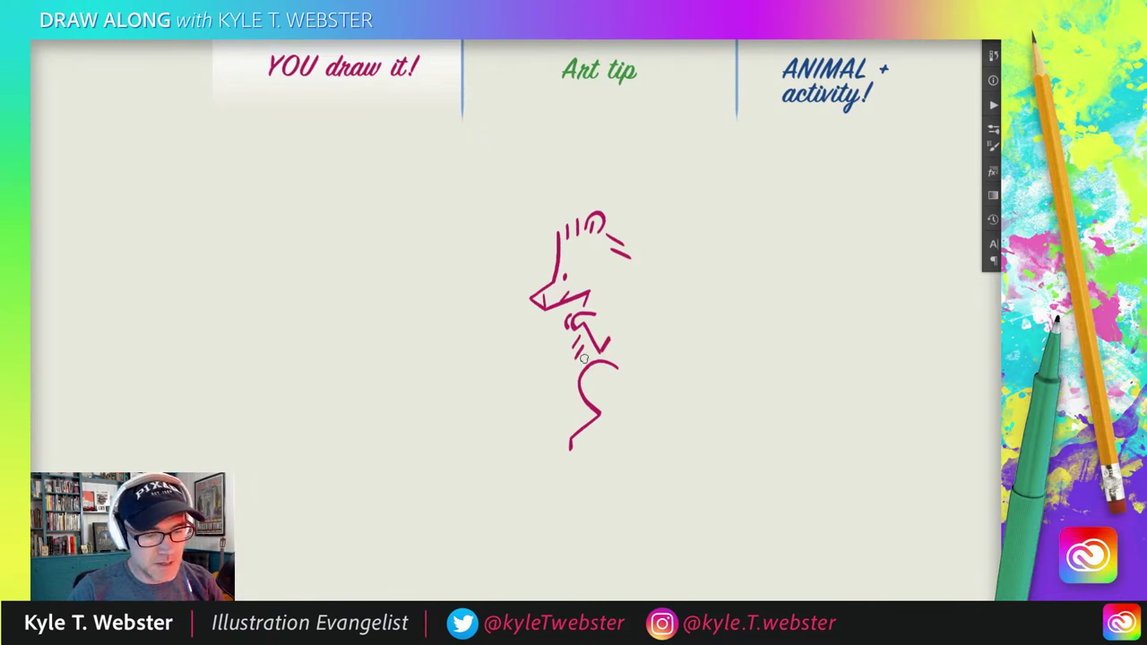
drag(586, 356, 579, 366)
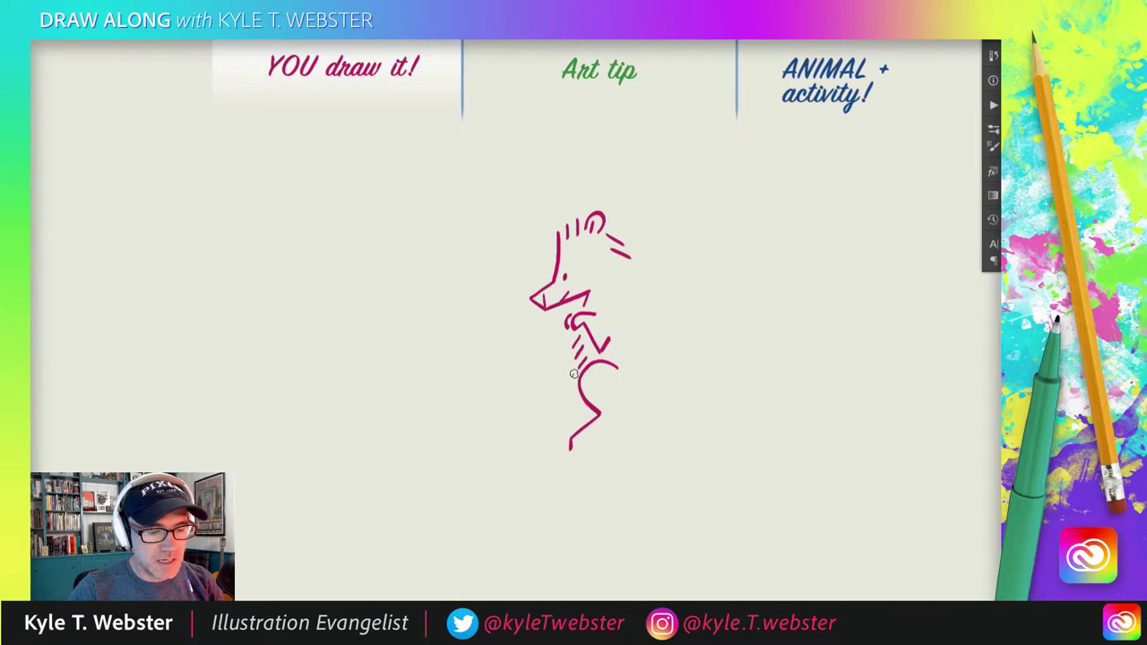
mouse_move(572, 377)
mouse_down()
mouse_move(591, 415)
mouse_move(566, 446)
mouse_up()
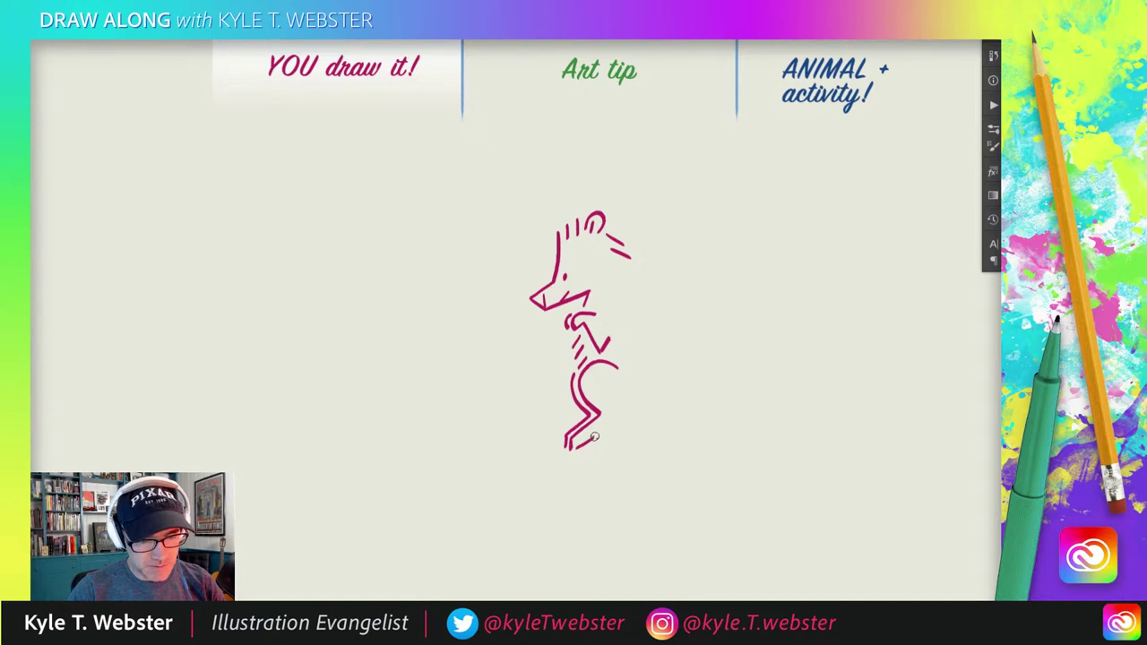
Add a diagonal leg stroke, a curve down the head's right side, and lower-back hatching.
drag(578, 445, 629, 410)
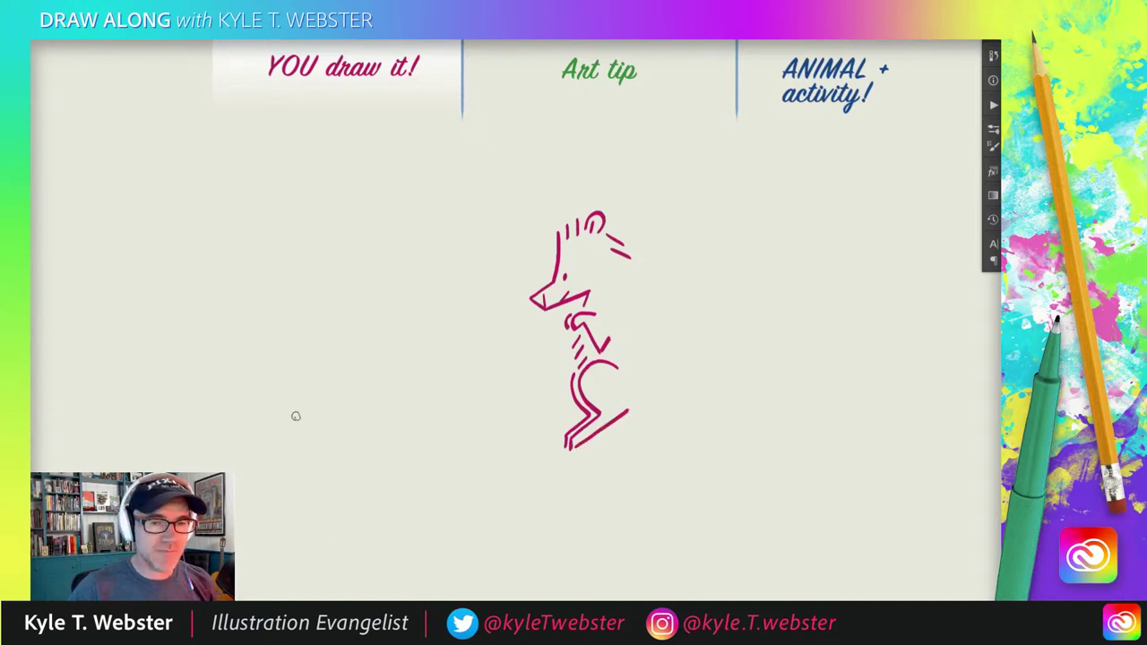
drag(623, 406, 627, 391)
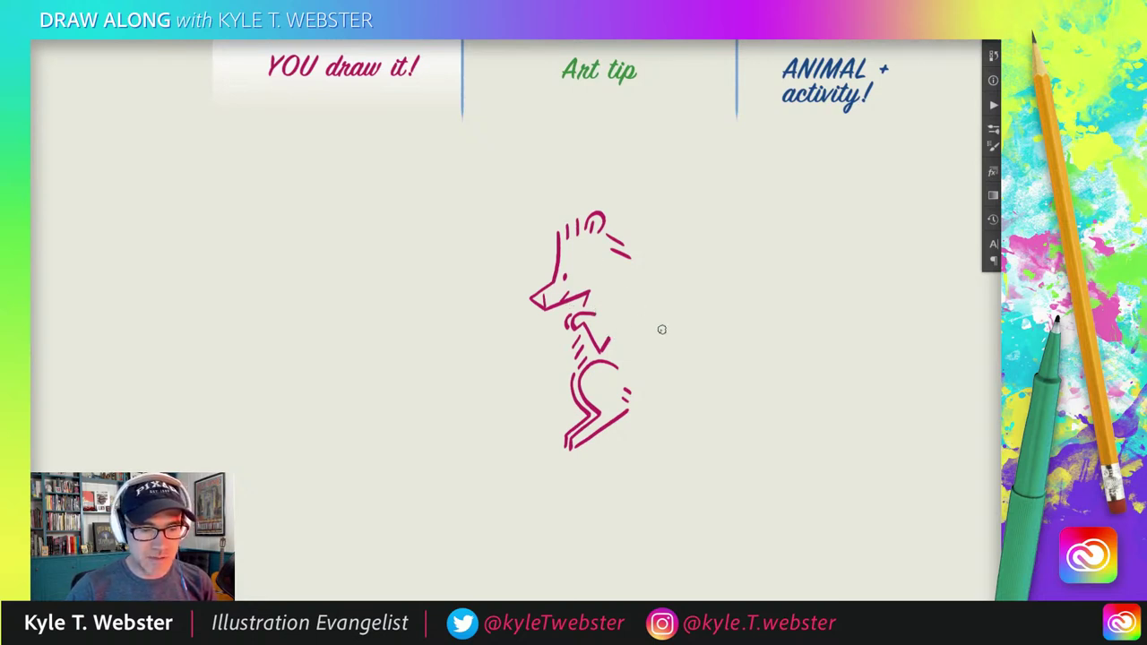
drag(616, 260, 662, 327)
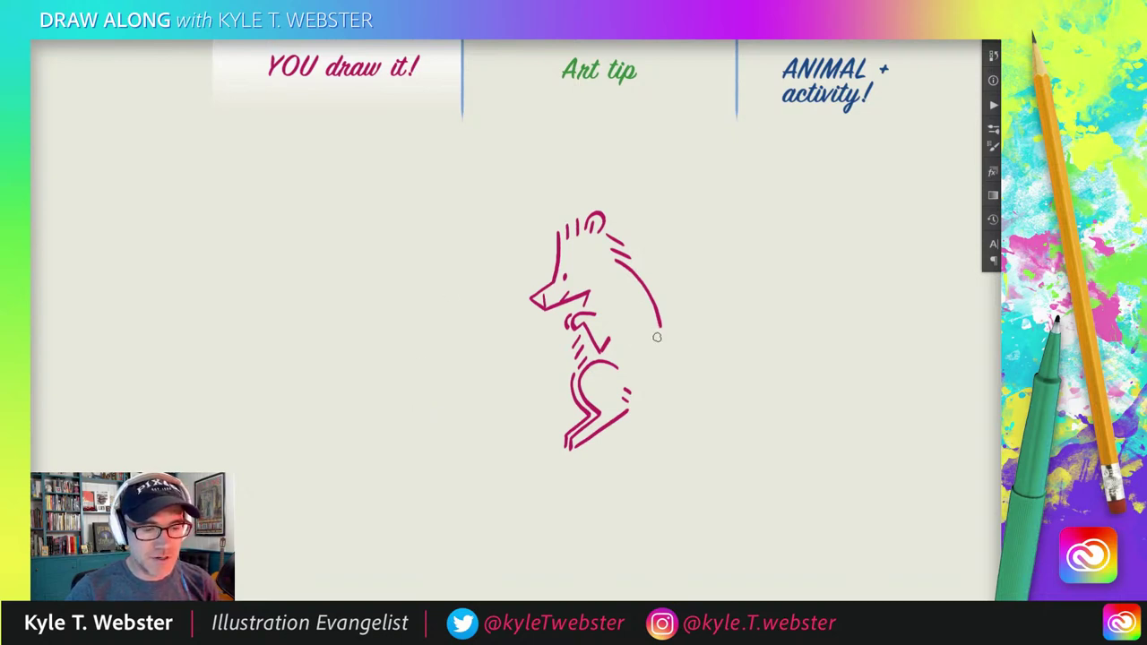
drag(653, 333, 652, 393)
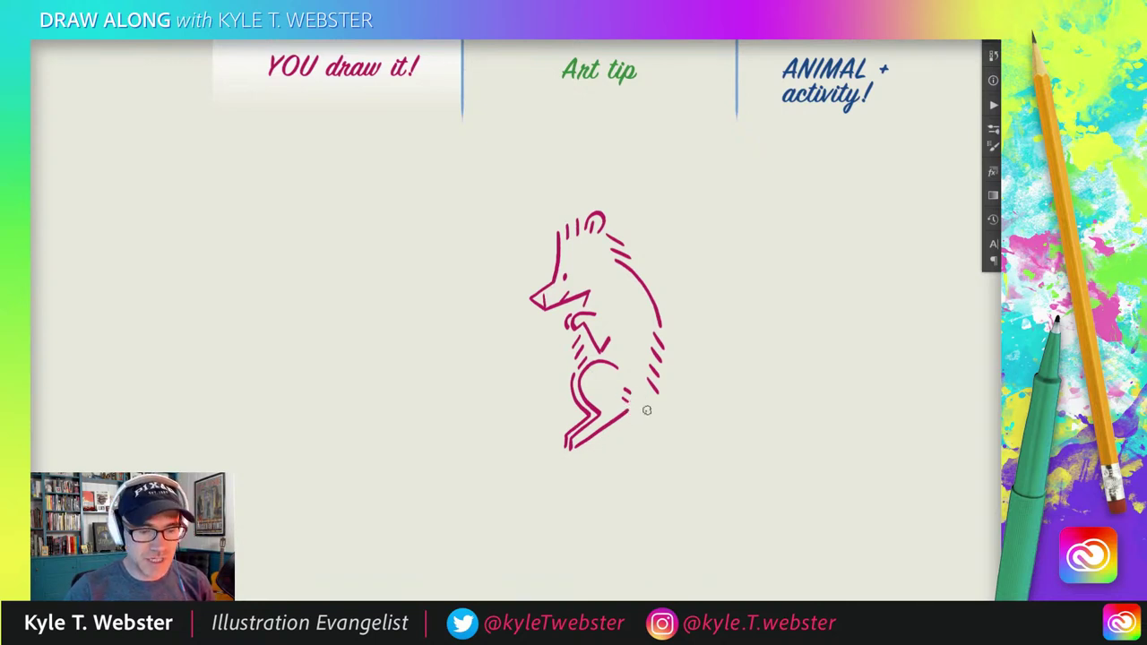
drag(657, 391, 642, 418)
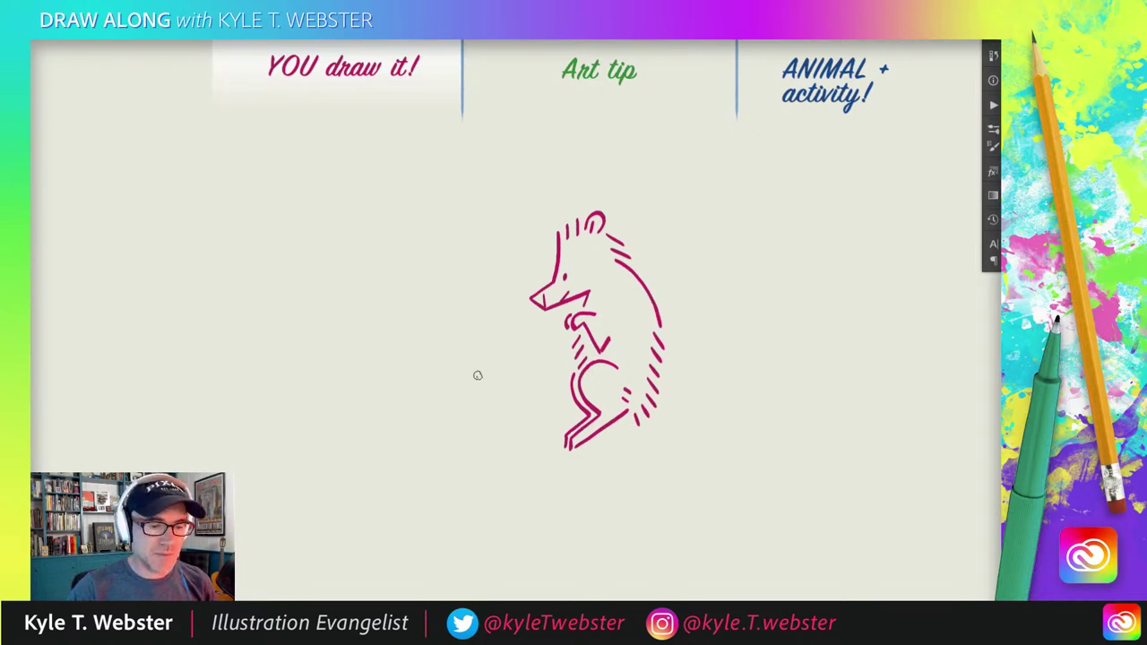
drag(499, 374, 443, 313)
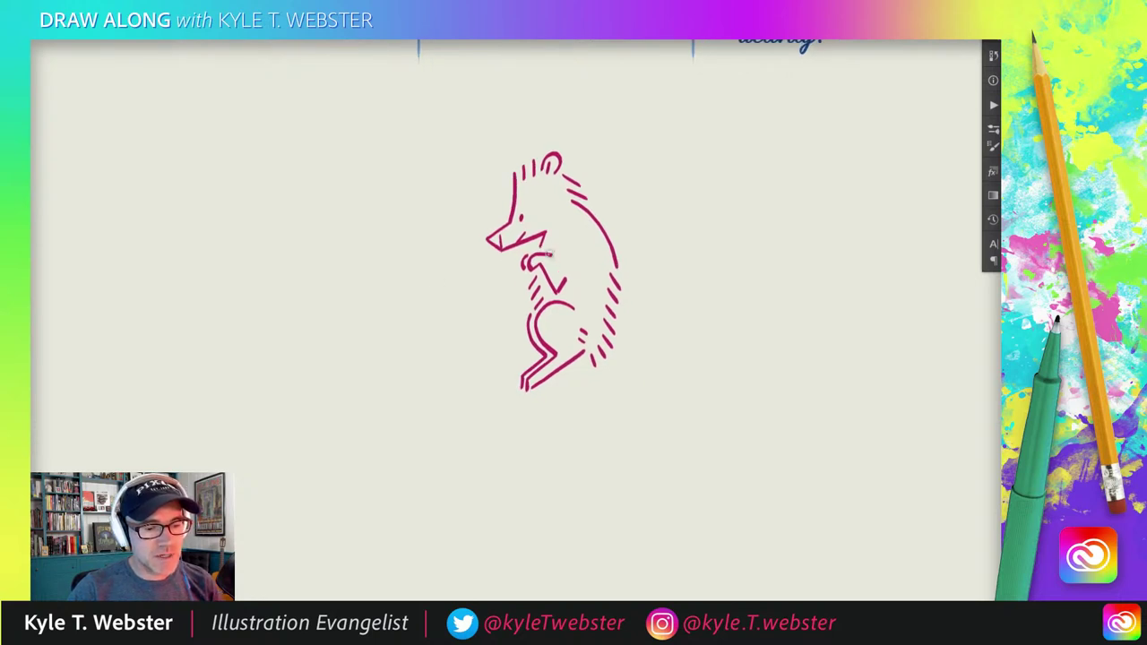
Hatch the neck and chest, then draw two long parallel lines down from the body.
drag(534, 296, 566, 247)
drag(539, 236, 544, 231)
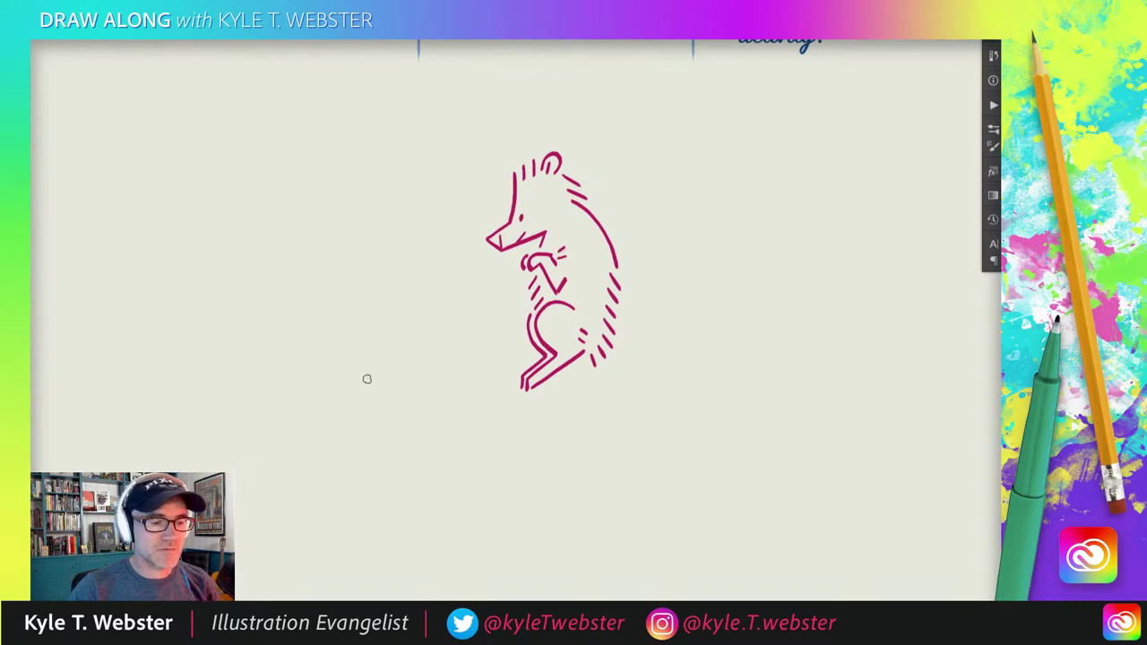
drag(451, 349, 484, 311)
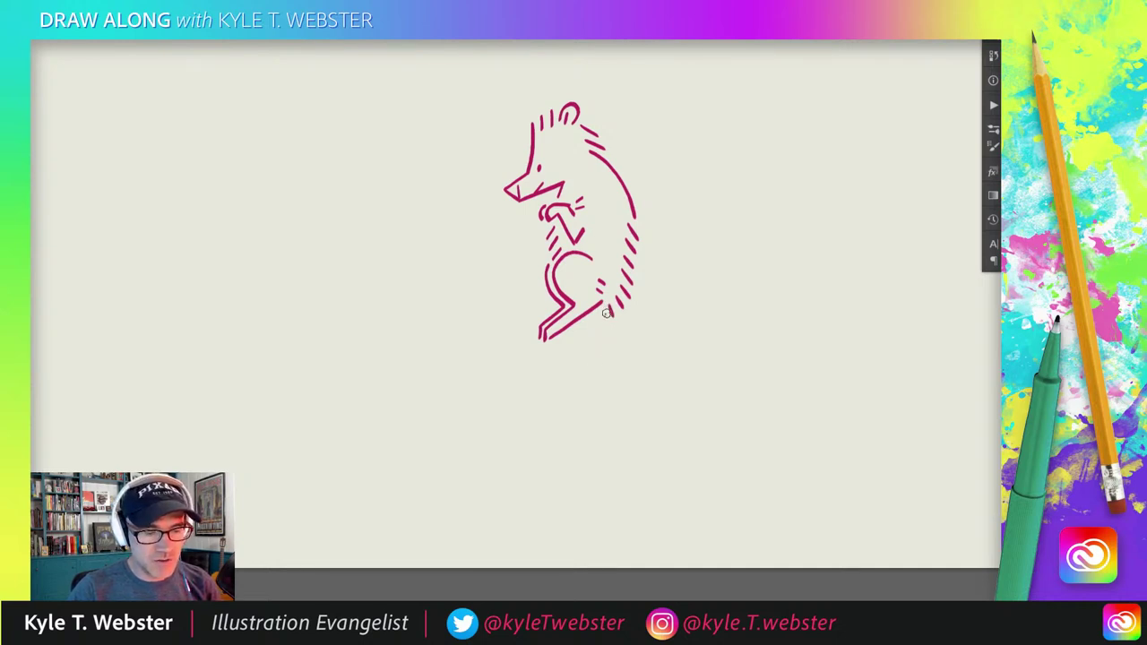
drag(606, 317, 603, 379)
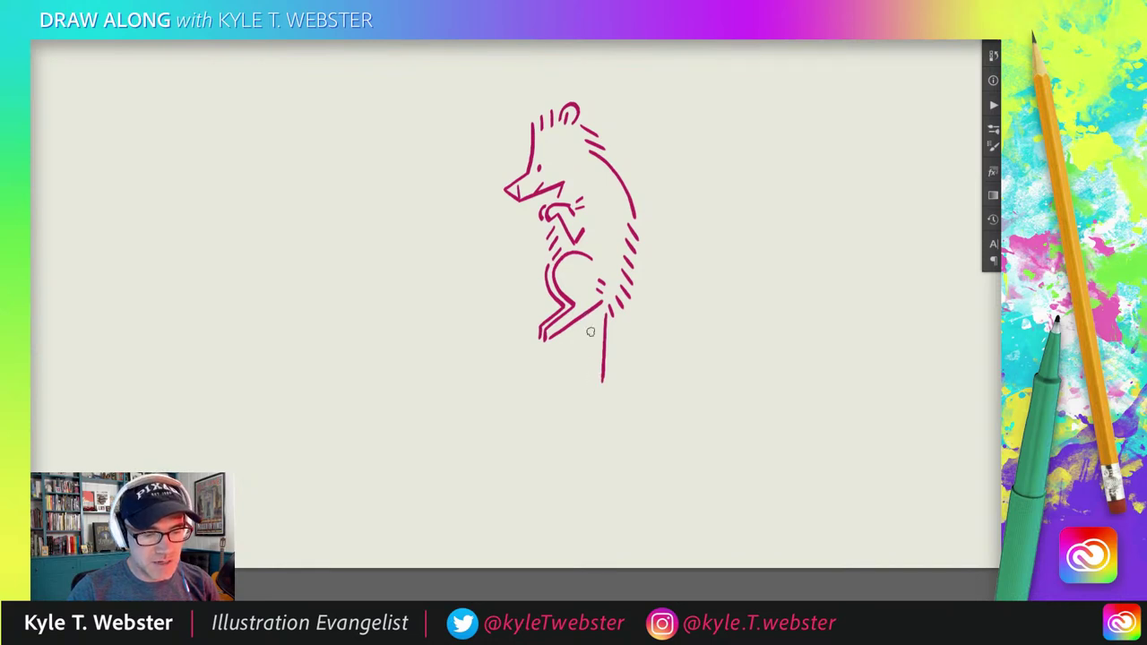
drag(589, 316, 592, 381)
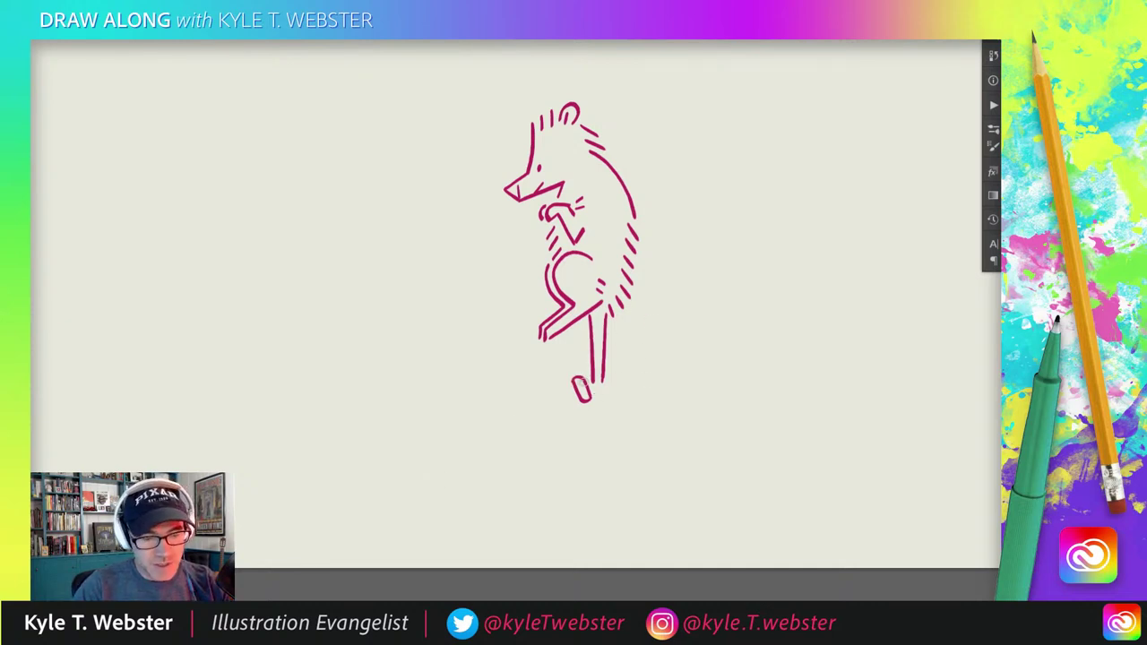
Draw a double-lined branch through the tail loop, extend it left, and mark underneath.
drag(579, 383, 676, 381)
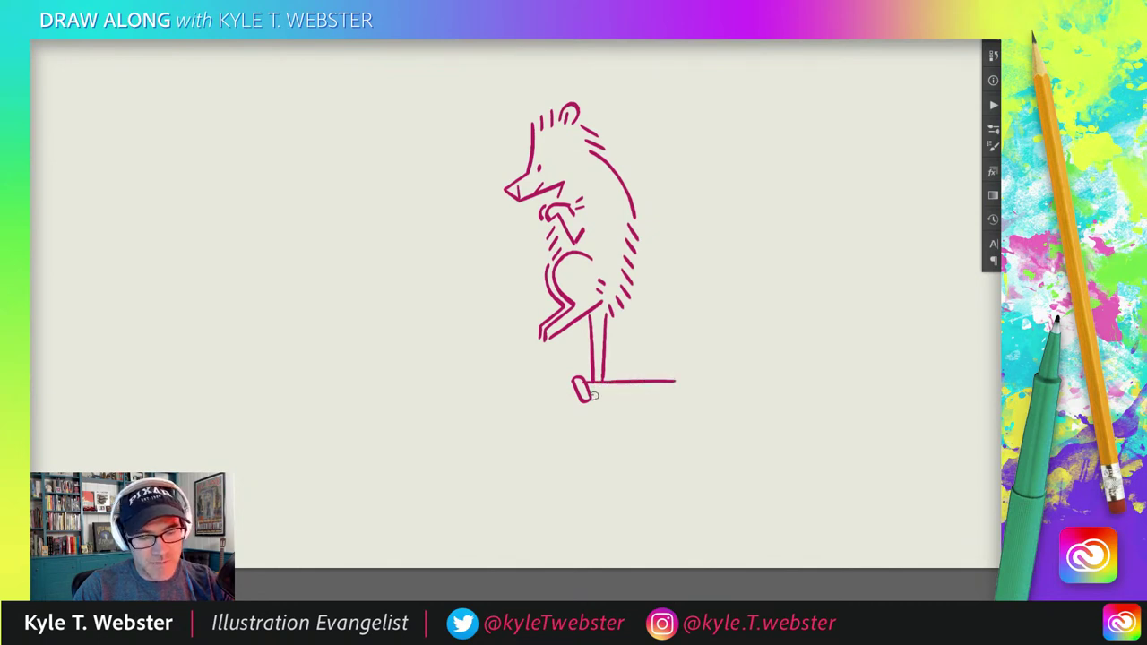
drag(586, 394, 676, 391)
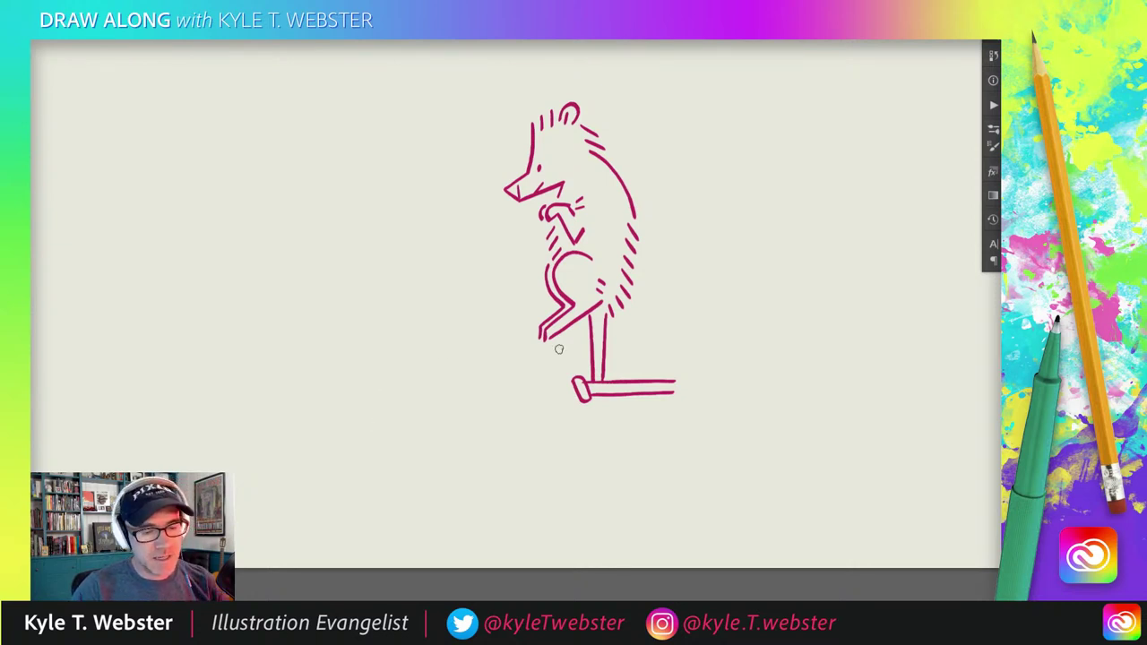
drag(570, 384, 526, 383)
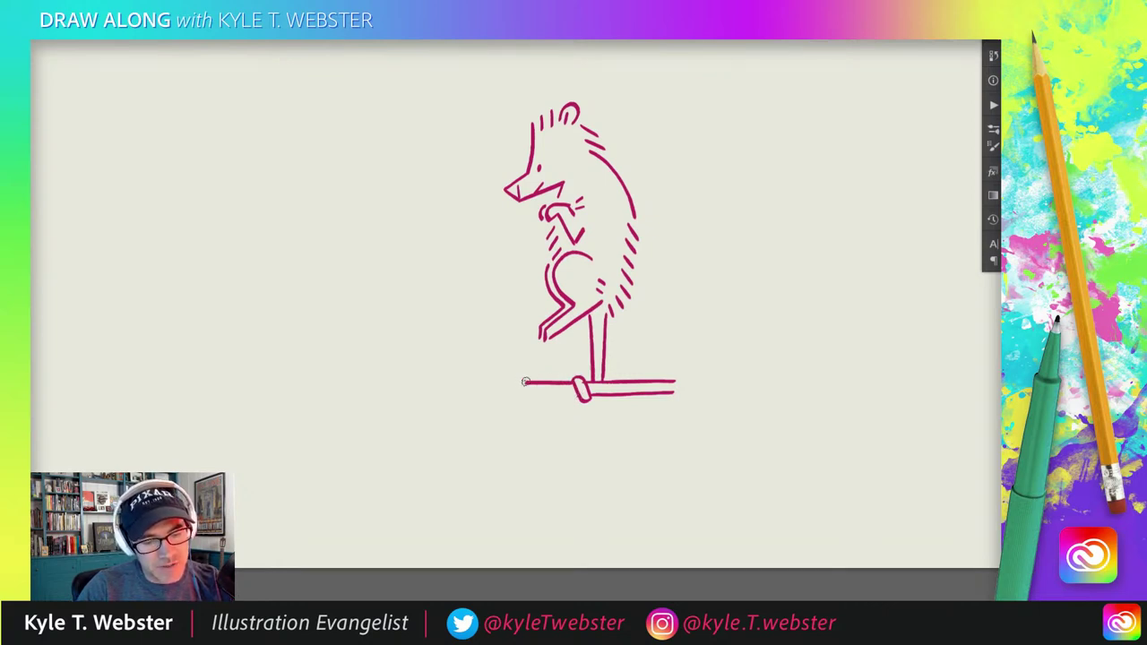
drag(541, 383, 500, 371)
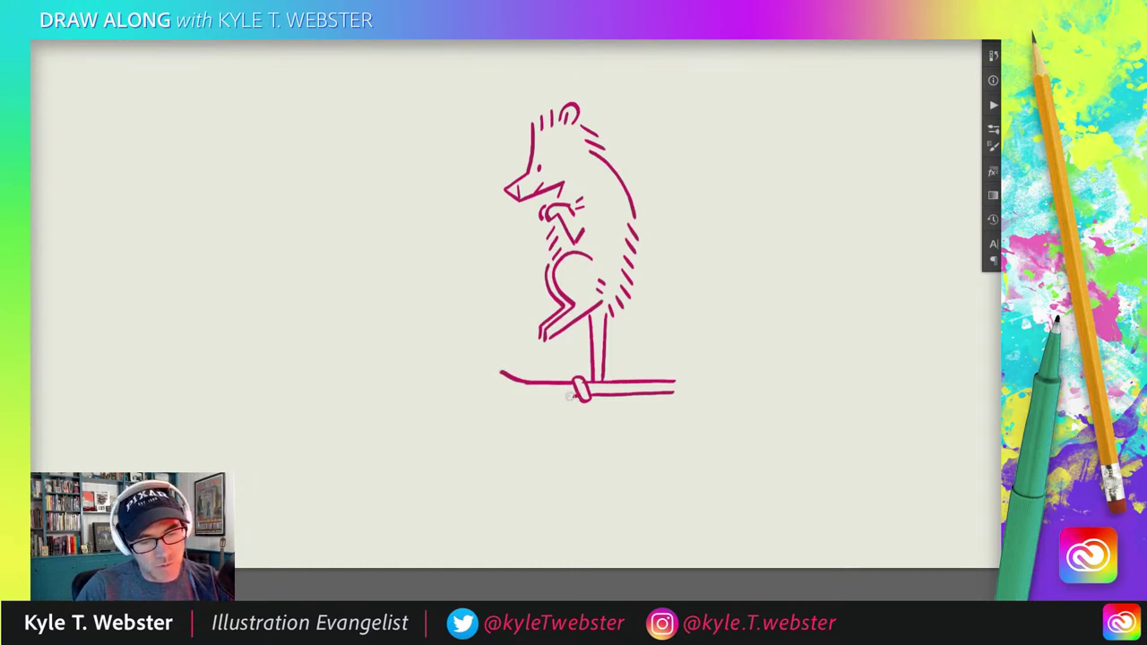
drag(570, 398, 500, 398)
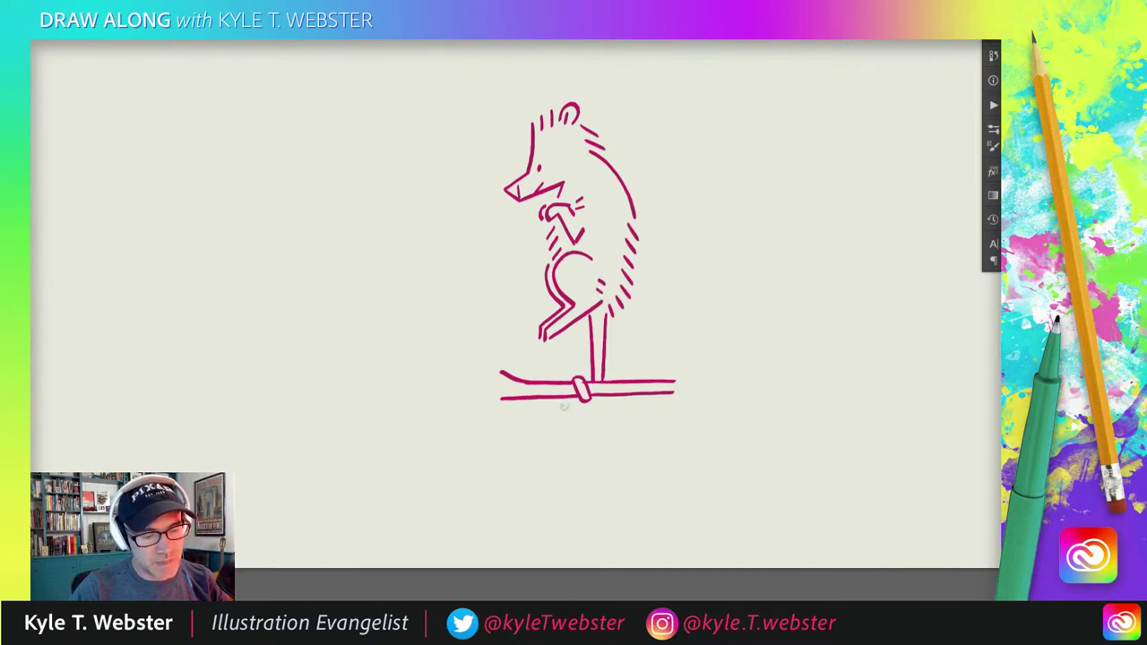
drag(564, 396, 570, 404)
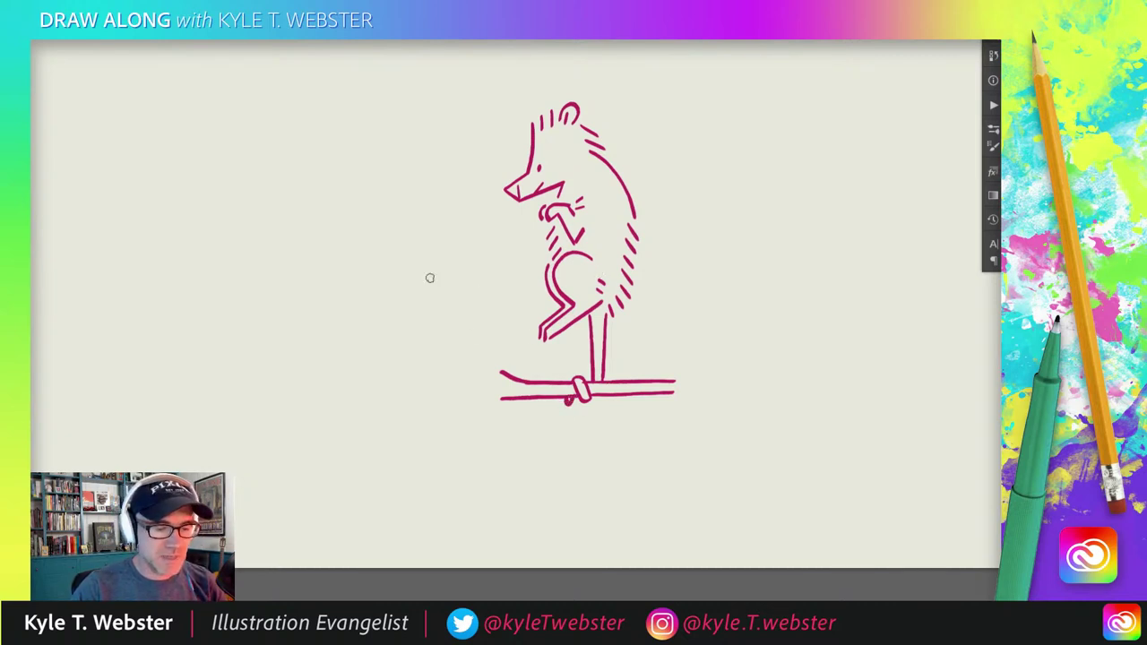
Add a brow stroke above the eye and a curved line inside the ear.
scroll(386, 341, up, 3)
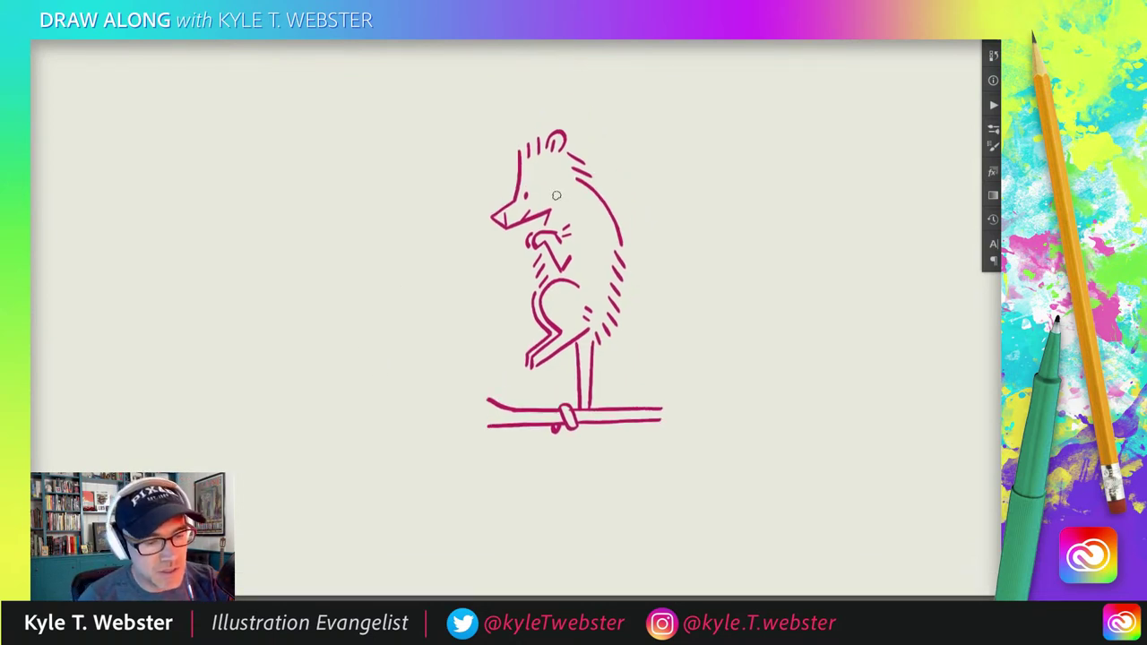
drag(554, 192, 569, 201)
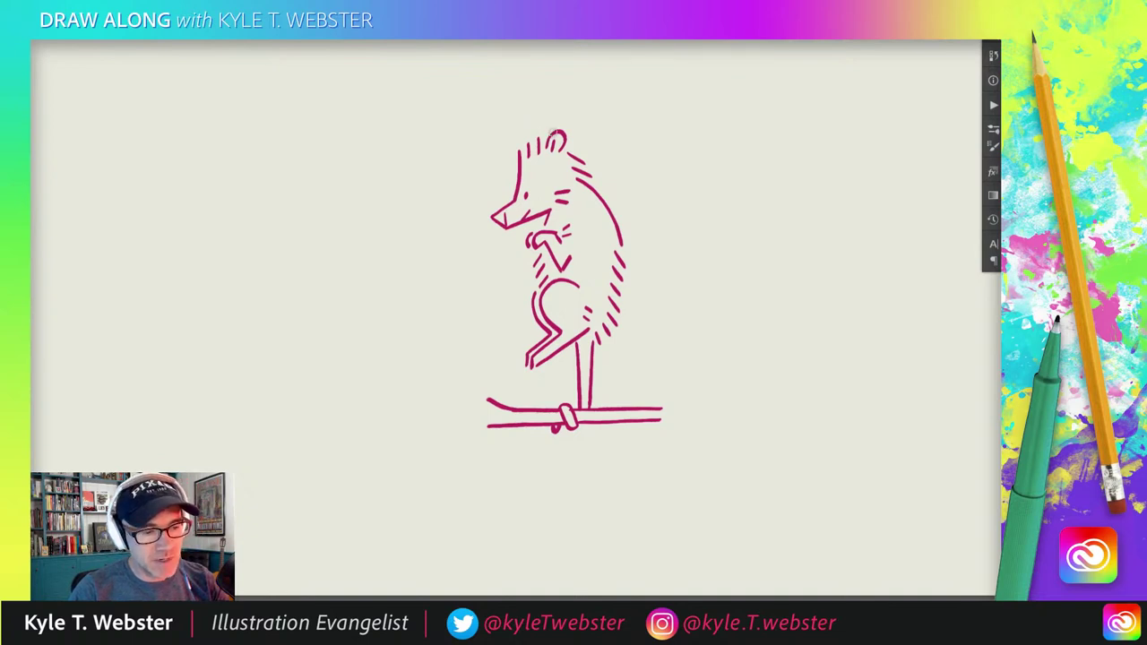
drag(550, 133, 544, 148)
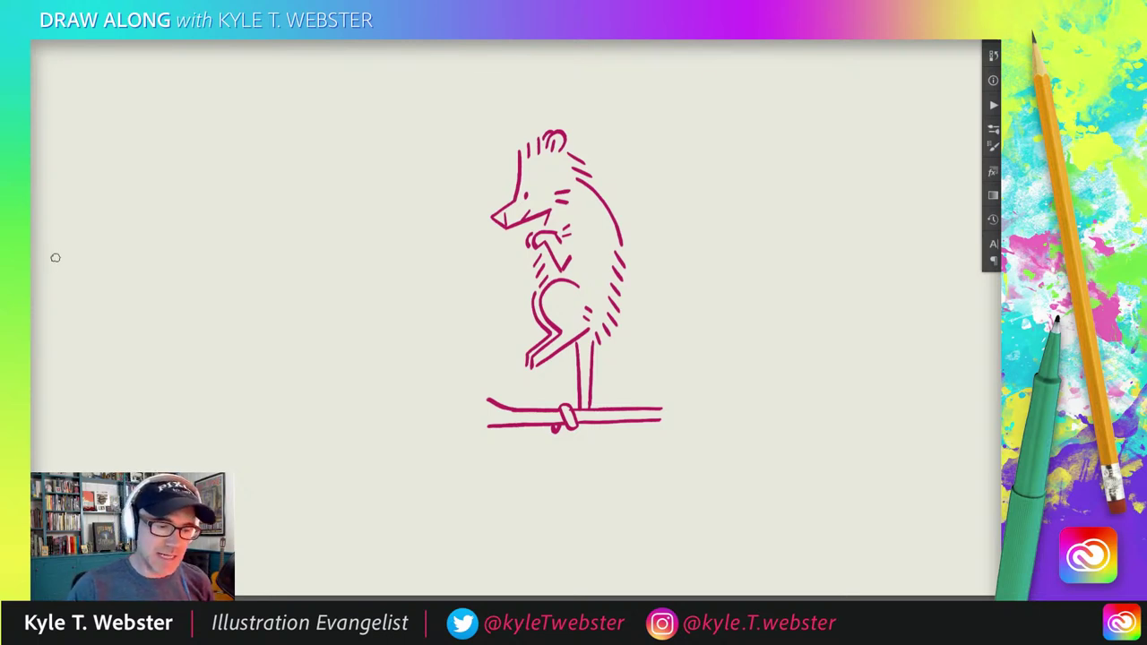
Rotate the whole drawing 180° so the opossum hangs upside down.
key(ctrl+a)
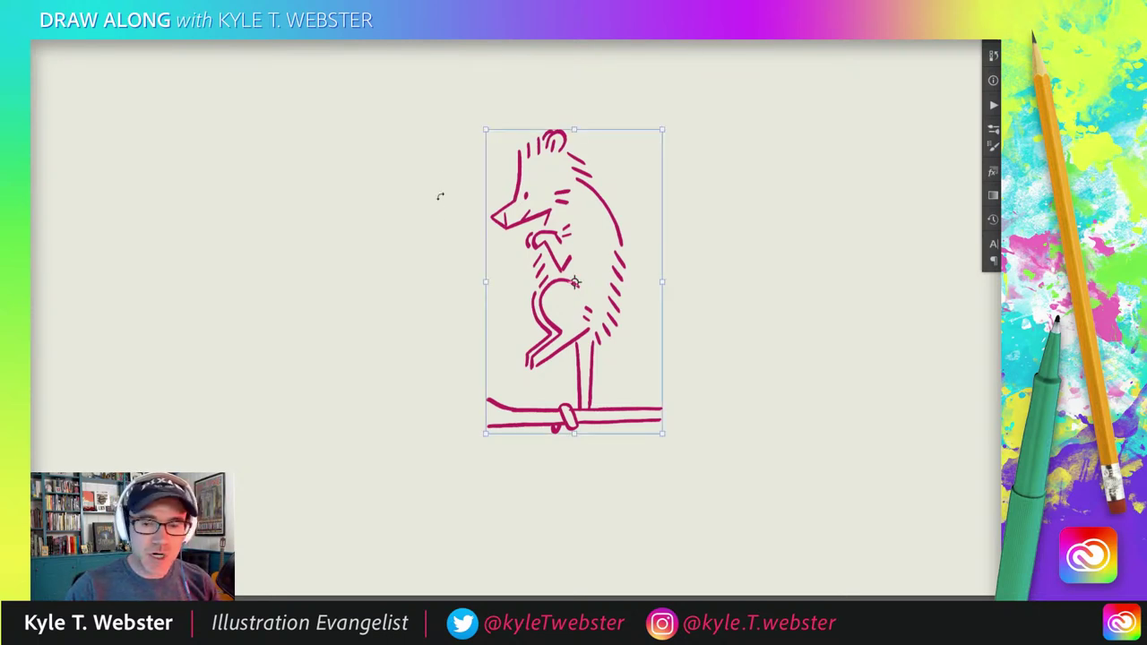
mouse_move(474, 123)
mouse_down()
mouse_move(436, 159)
mouse_move(619, 478)
mouse_move(687, 481)
mouse_move(654, 460)
mouse_up()
click(397, 377)
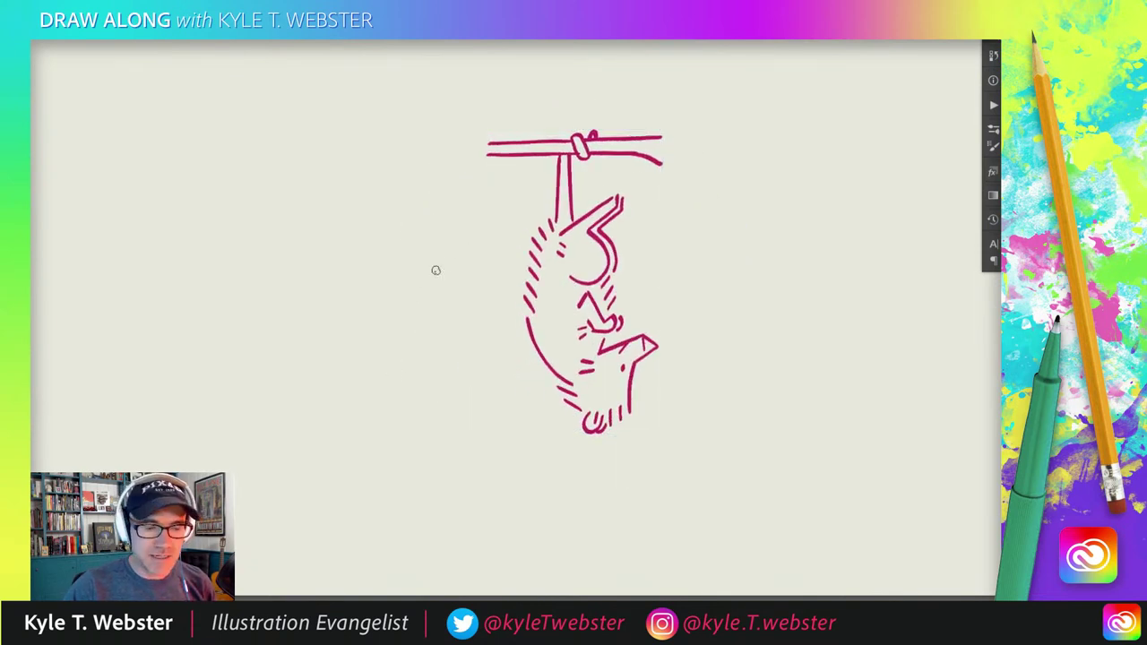
drag(424, 256, 349, 253)
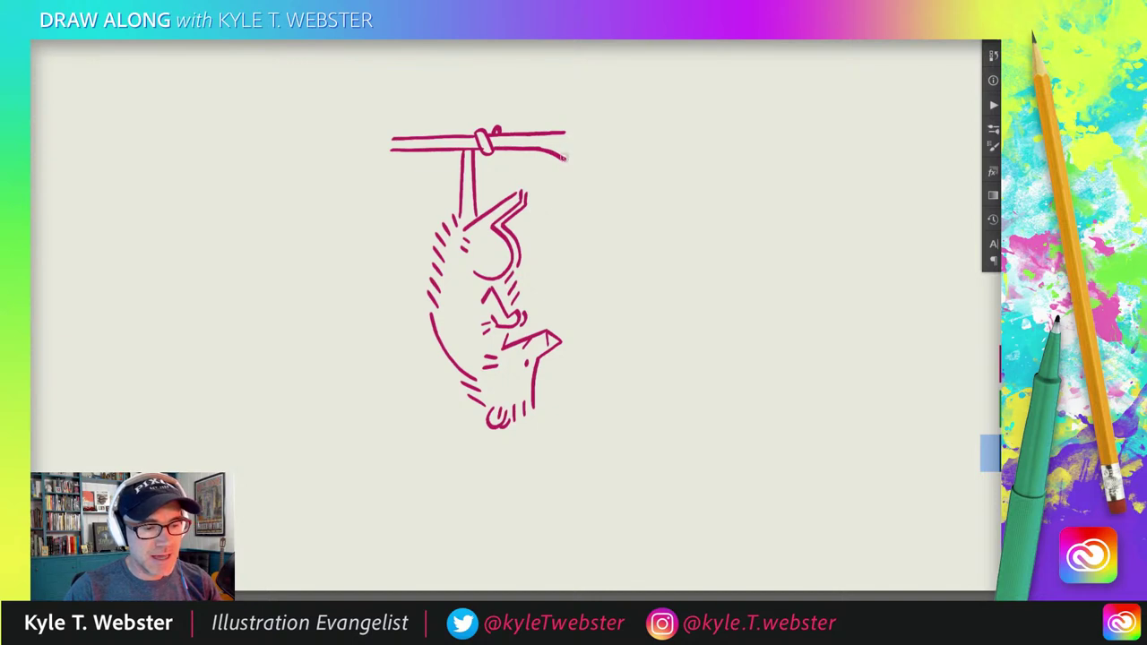
Draw a double-edged tree trunk from the branch end and a forked pointed branch tip.
drag(562, 155, 612, 415)
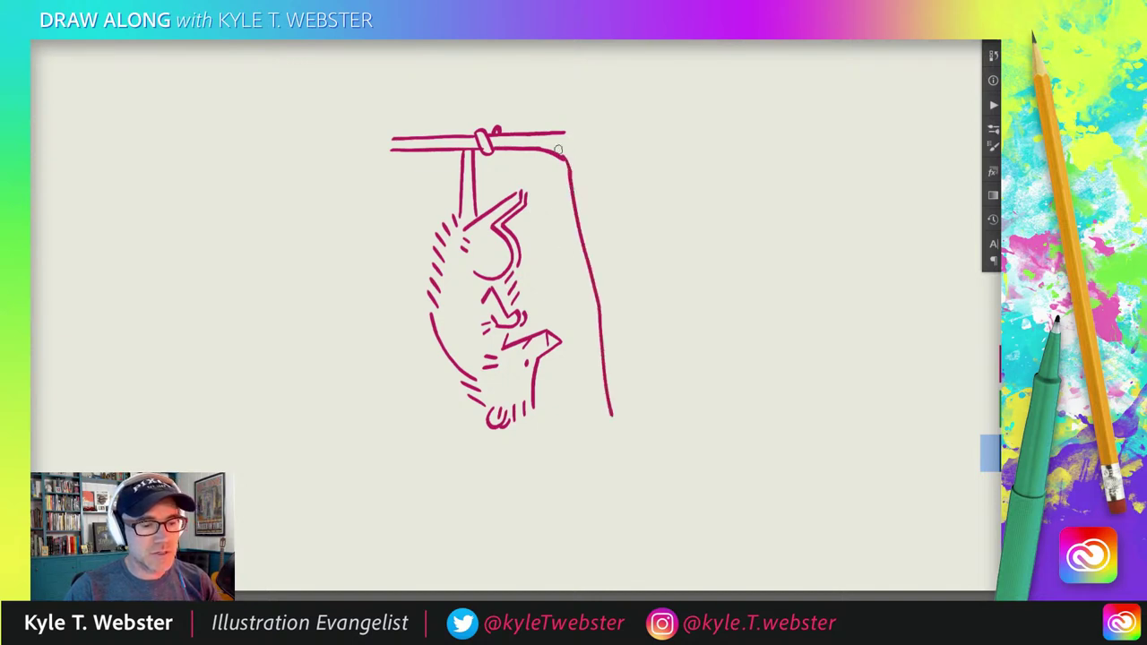
drag(564, 132, 559, 81)
drag(392, 236, 495, 265)
mouse_move(527, 188)
mouse_down()
mouse_move(484, 161)
mouse_move(522, 197)
mouse_move(465, 200)
mouse_up()
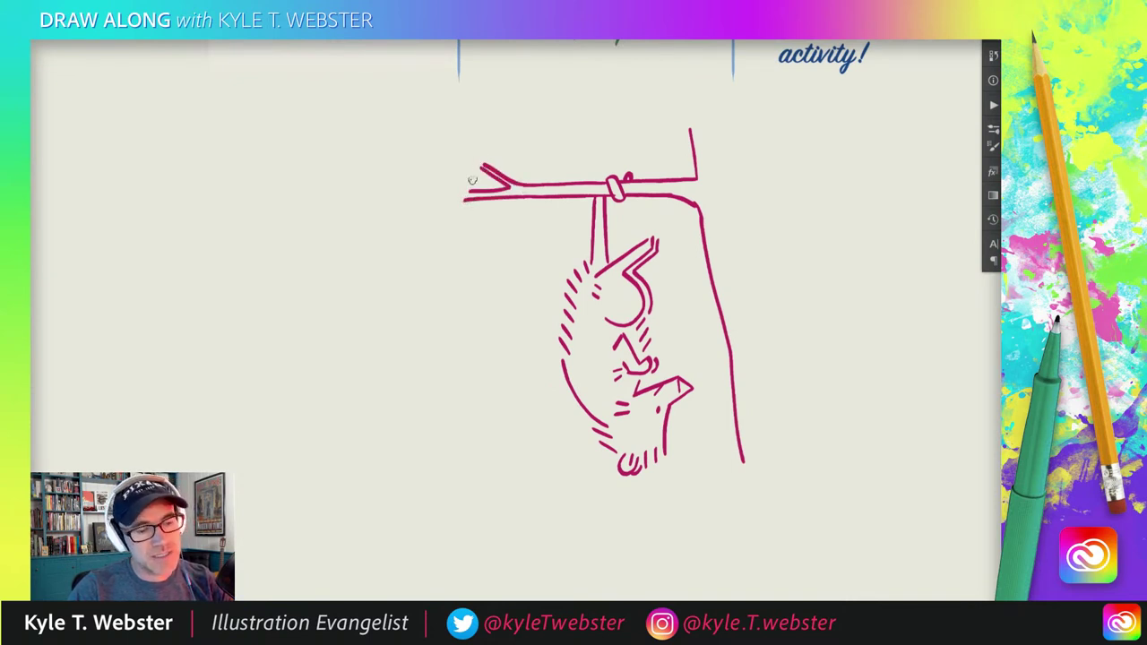
scroll(367, 335, right, 5)
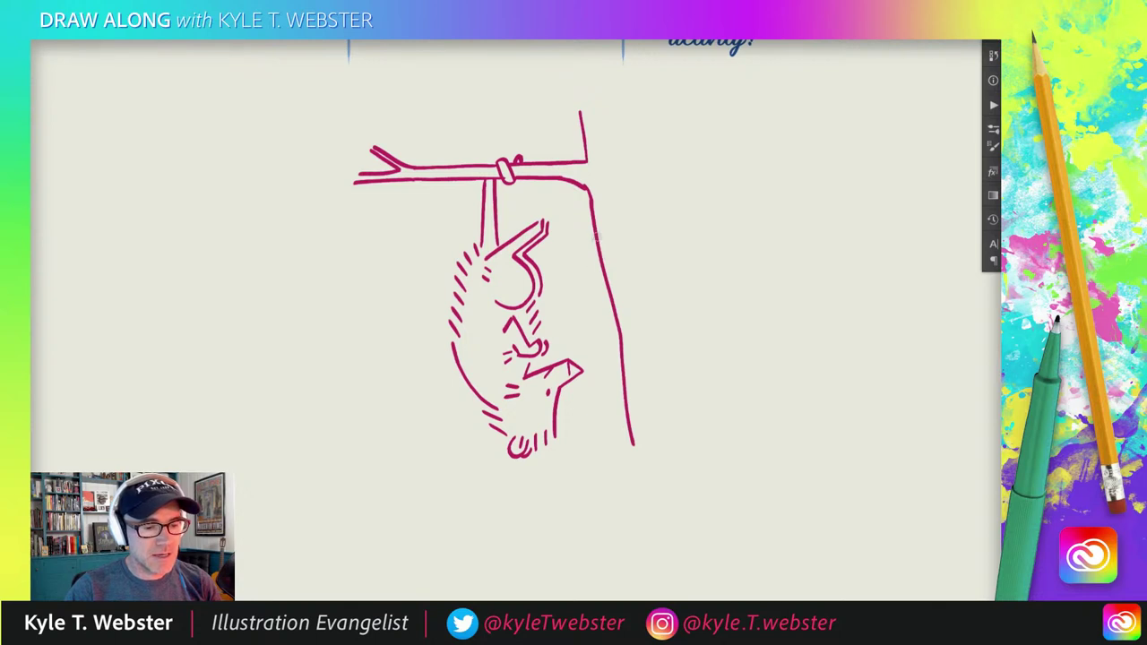
drag(597, 240, 652, 390)
mouse_move(647, 283)
mouse_down()
mouse_move(603, 183)
mouse_move(610, 139)
mouse_up()
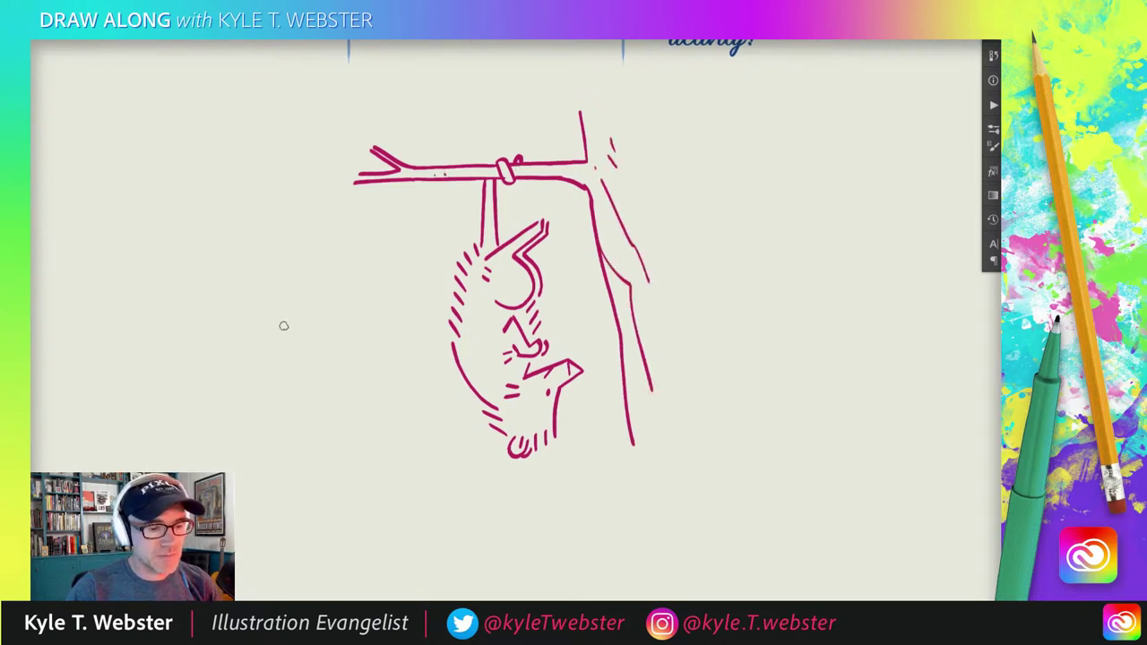
drag(389, 364, 417, 367)
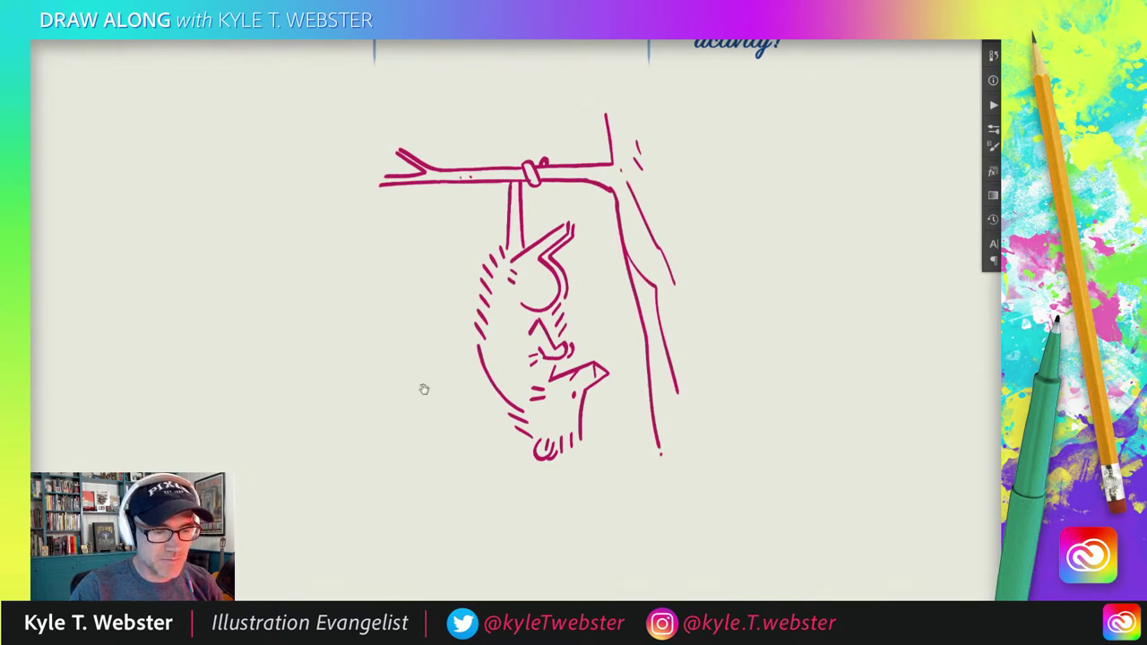
Fit the page on screen and move the drawing right, beneath the ANIMAL card.
key(ctrl+0)
mouse_move(443, 314)
mouse_down()
mouse_move(633, 287)
mouse_move(681, 298)
mouse_up()
click(467, 355)
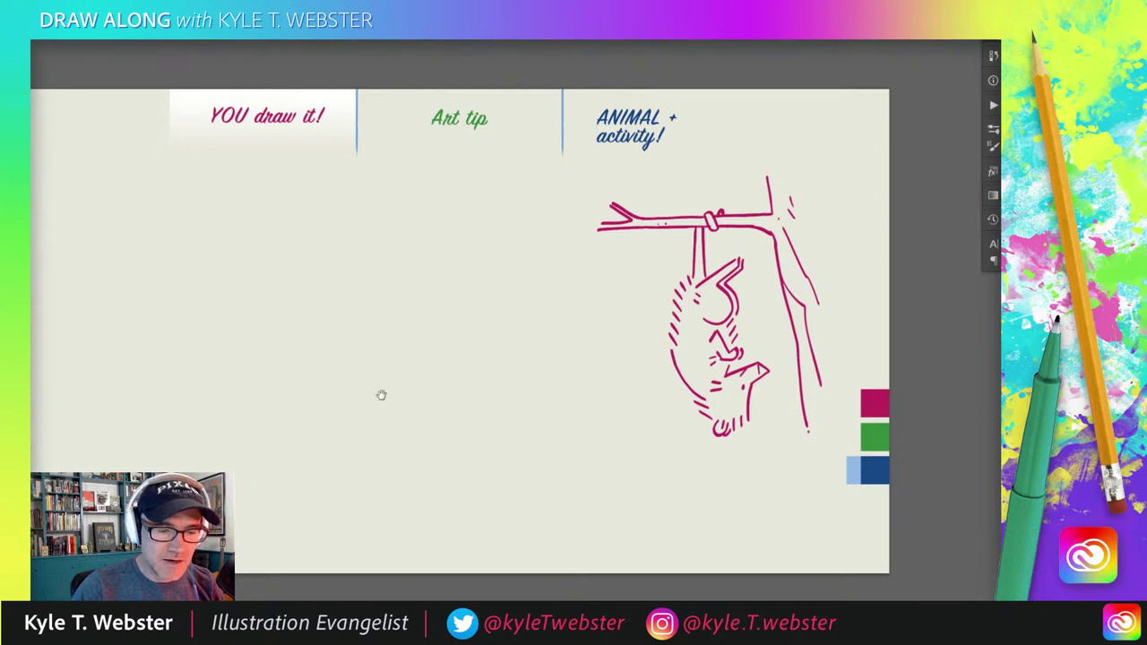
scroll(451, 397, left, 3)
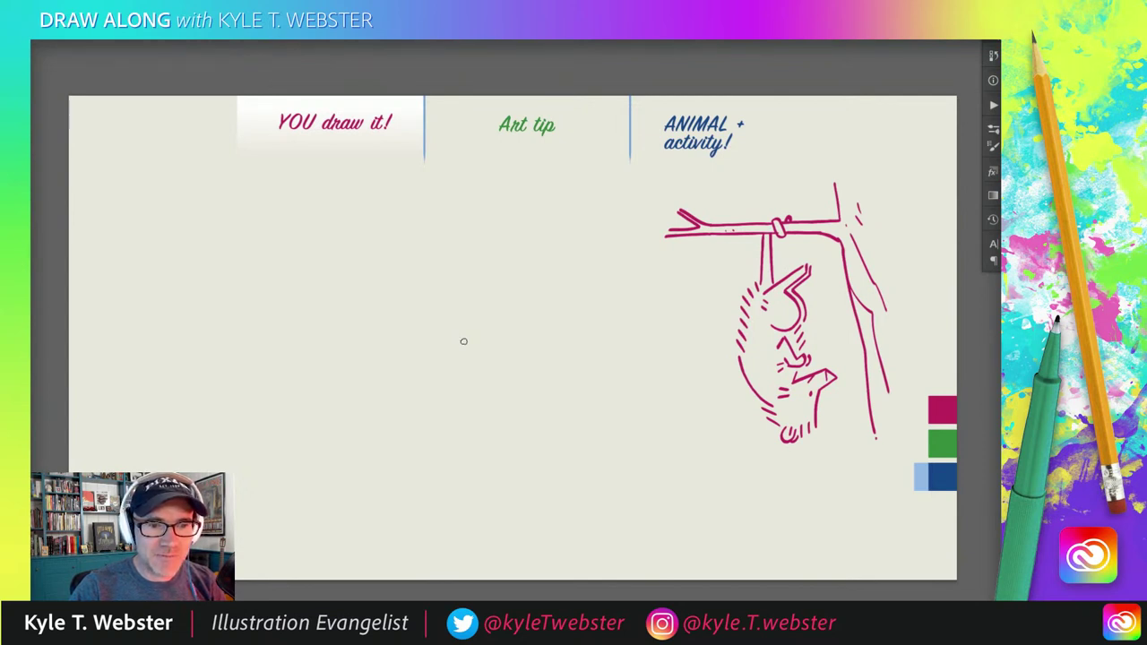
scroll(363, 315, down, 2)
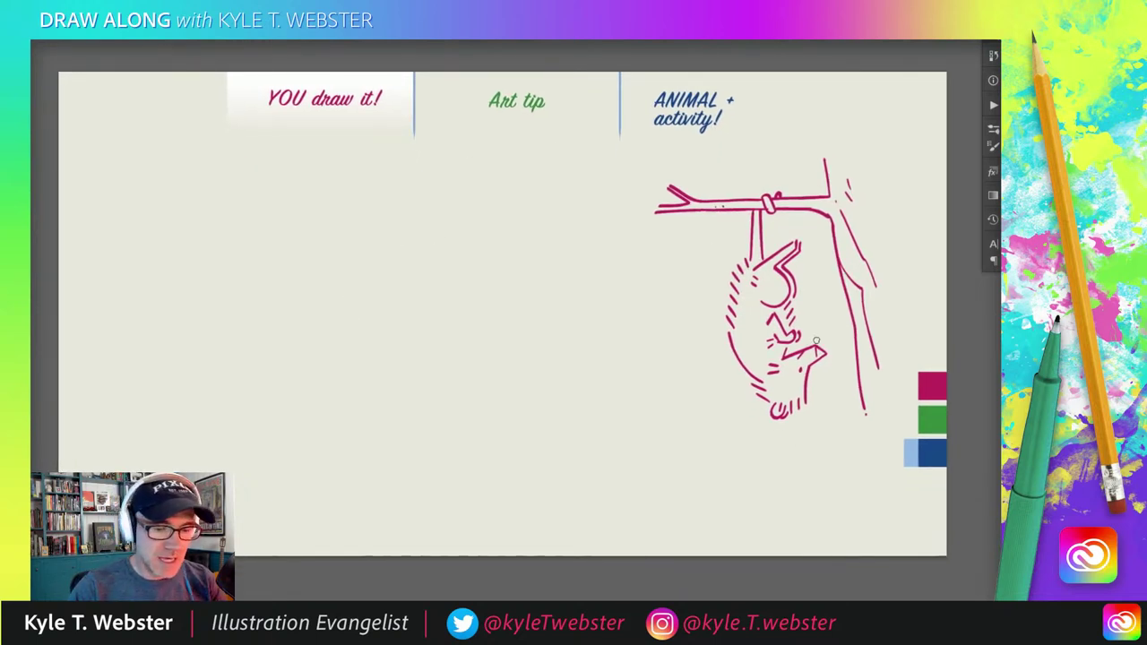
drag(464, 348, 477, 352)
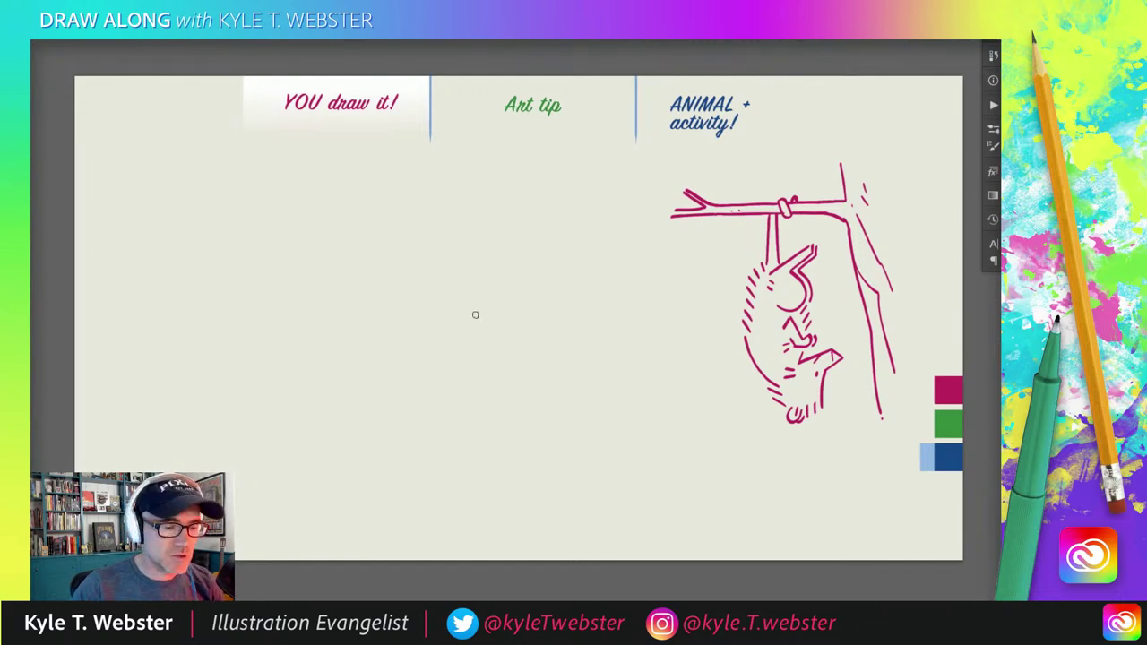
scroll(466, 335, up, 2)
Hand-letter the word TITLE in green on the page.
drag(489, 375, 494, 386)
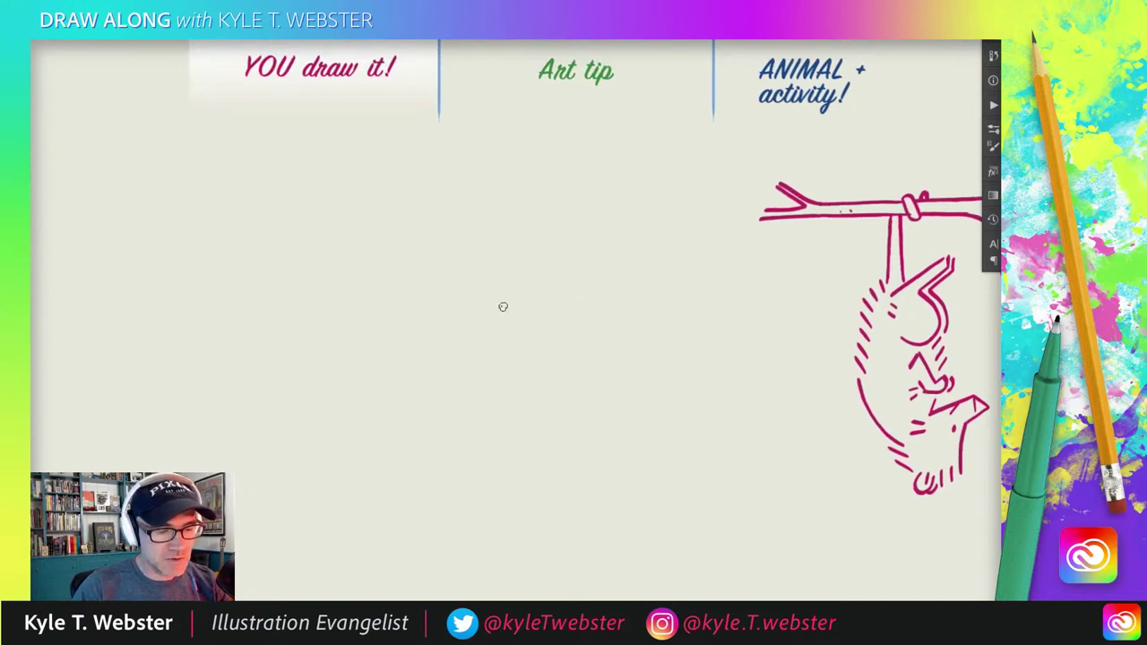
mouse_move(481, 306)
mouse_down()
mouse_move(510, 304)
mouse_move(495, 339)
mouse_up()
mouse_move(525, 303)
mouse_down()
mouse_move(518, 339)
mouse_move(556, 301)
mouse_move(540, 337)
mouse_up()
mouse_move(562, 299)
mouse_down()
mouse_move(568, 334)
mouse_move(598, 297)
mouse_move(578, 336)
mouse_up()
drag(578, 336, 597, 332)
drag(580, 319, 593, 317)
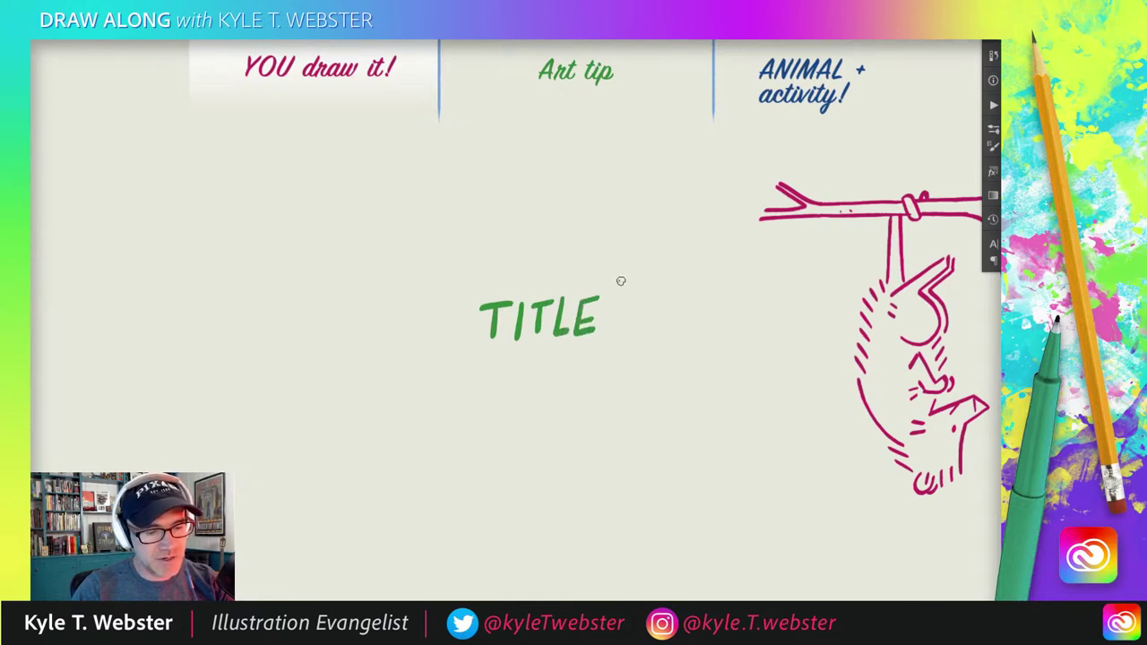
Draw a green box around TITLE with a small folded tab at its lower-left corner.
mouse_move(622, 281)
mouse_down()
mouse_move(474, 282)
mouse_move(461, 289)
mouse_move(459, 343)
mouse_up()
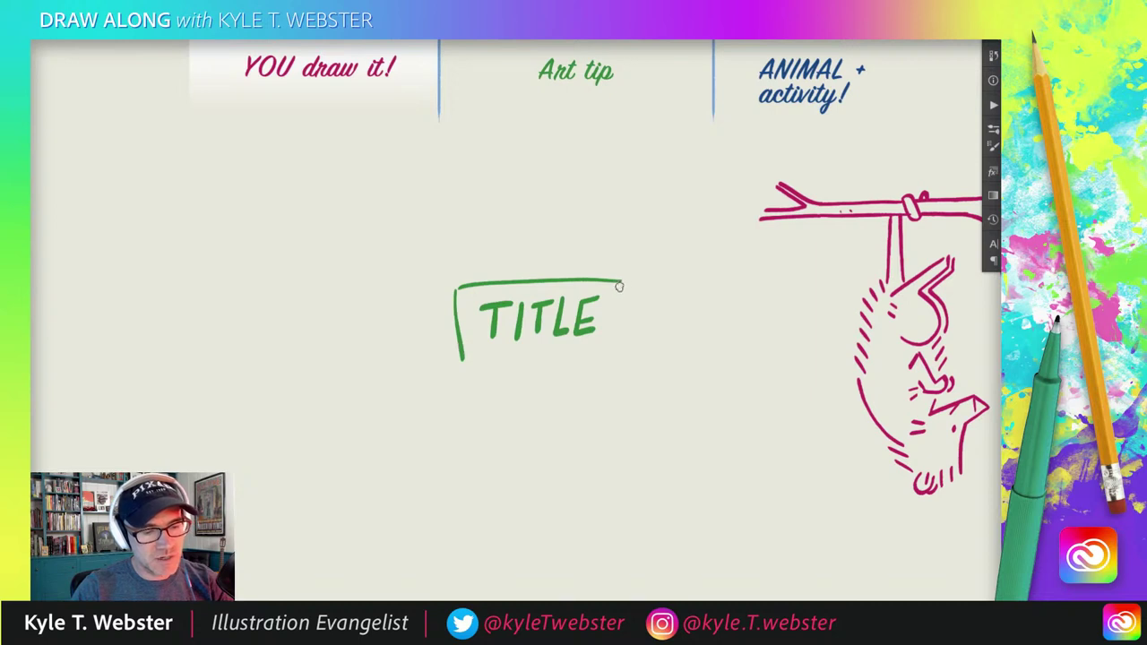
mouse_move(621, 280)
mouse_down()
mouse_move(620, 356)
mouse_move(460, 359)
mouse_up()
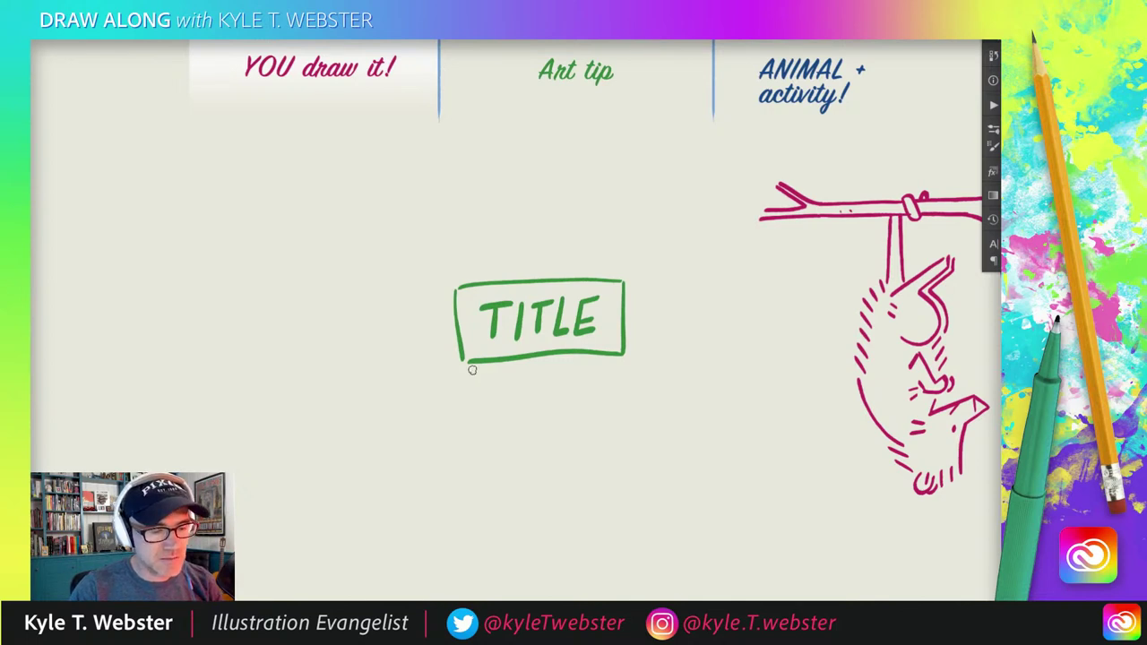
drag(463, 362, 503, 386)
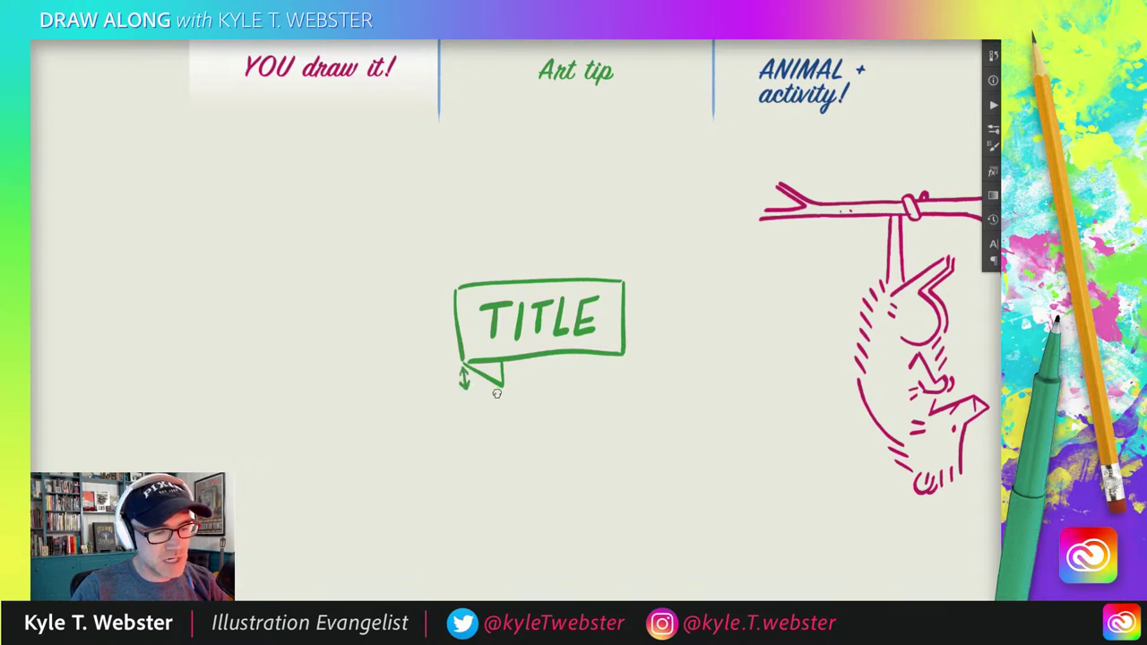
Draw folded tabs and pointed tails on the left and right ends of the TITLE banner.
drag(492, 389, 463, 389)
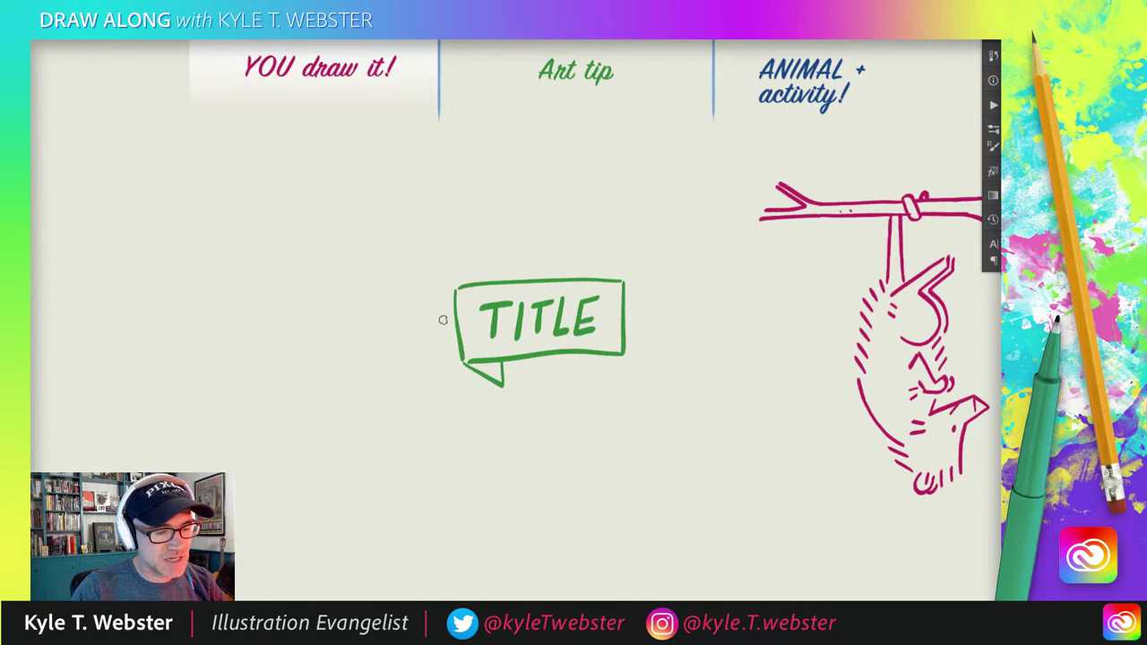
drag(442, 320, 456, 389)
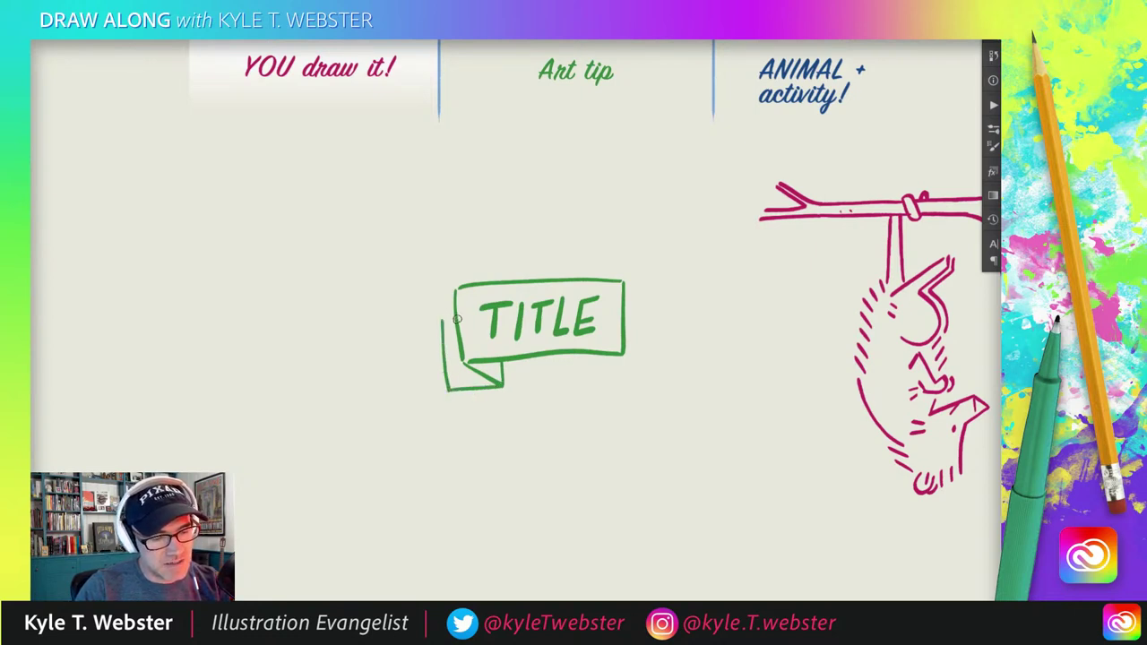
drag(457, 319, 441, 320)
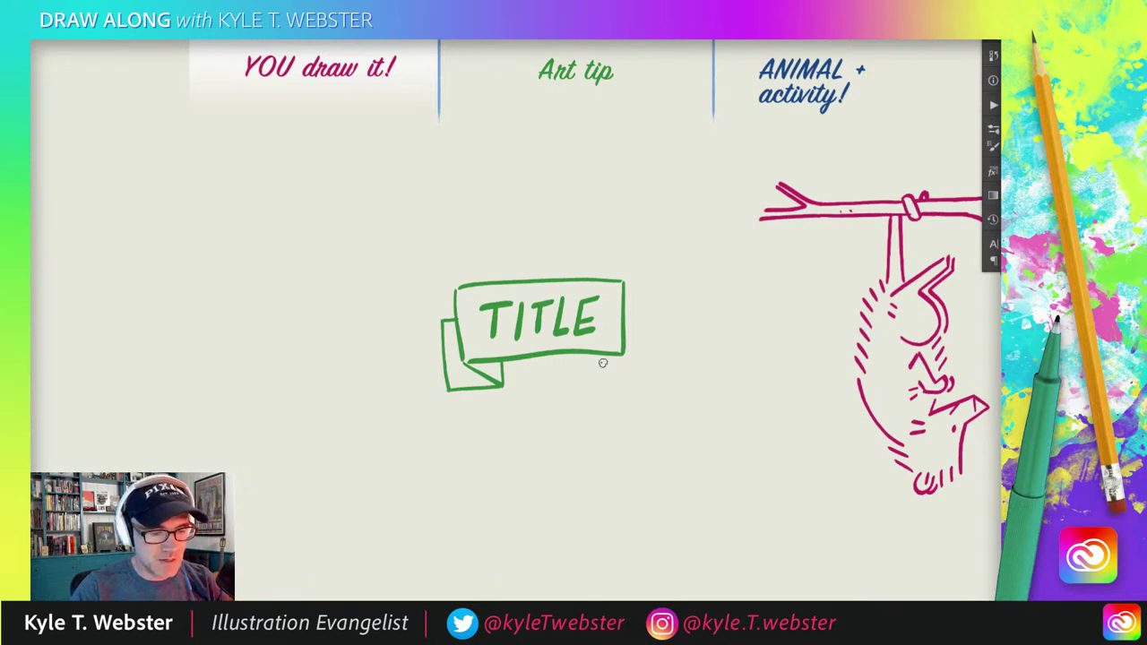
mouse_move(620, 359)
mouse_down()
mouse_move(595, 381)
mouse_move(595, 354)
mouse_up()
mouse_move(625, 299)
mouse_down()
mouse_move(647, 301)
mouse_move(643, 374)
mouse_move(599, 380)
mouse_up()
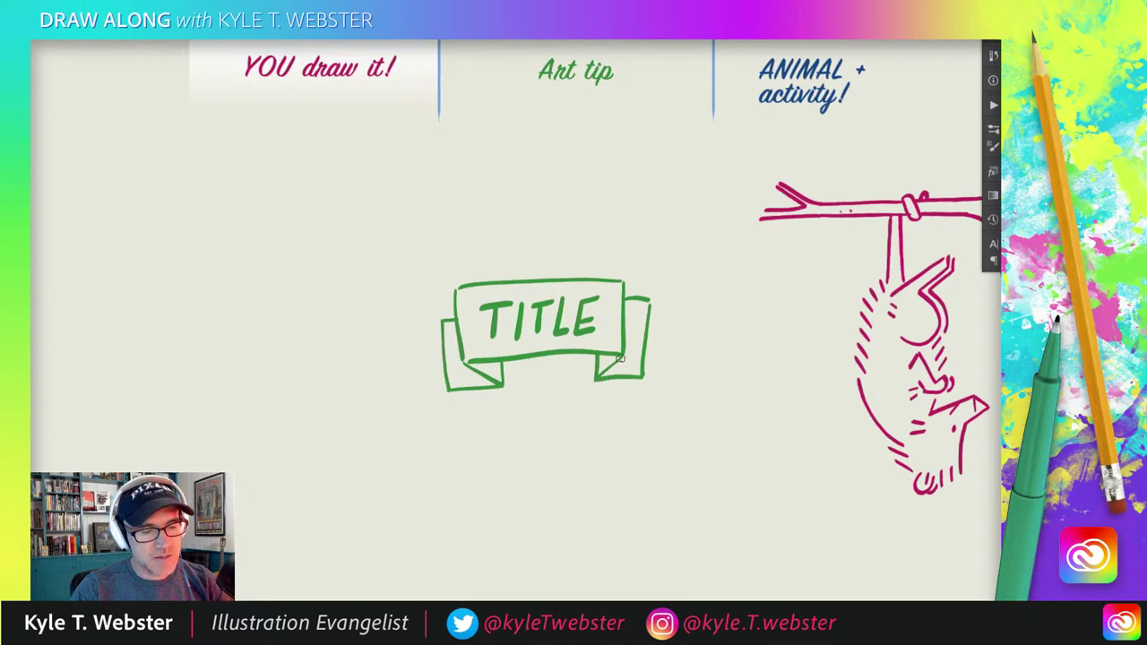
scroll(387, 368, down, 2)
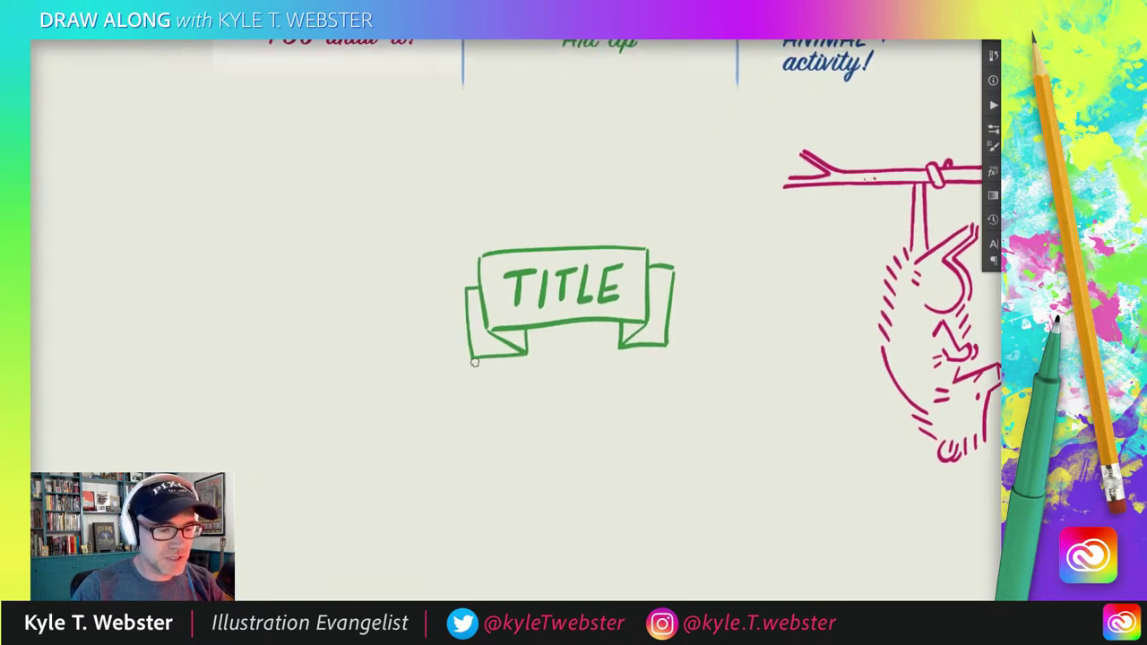
mouse_move(473, 359)
mouse_down()
mouse_move(504, 373)
mouse_move(507, 356)
mouse_up()
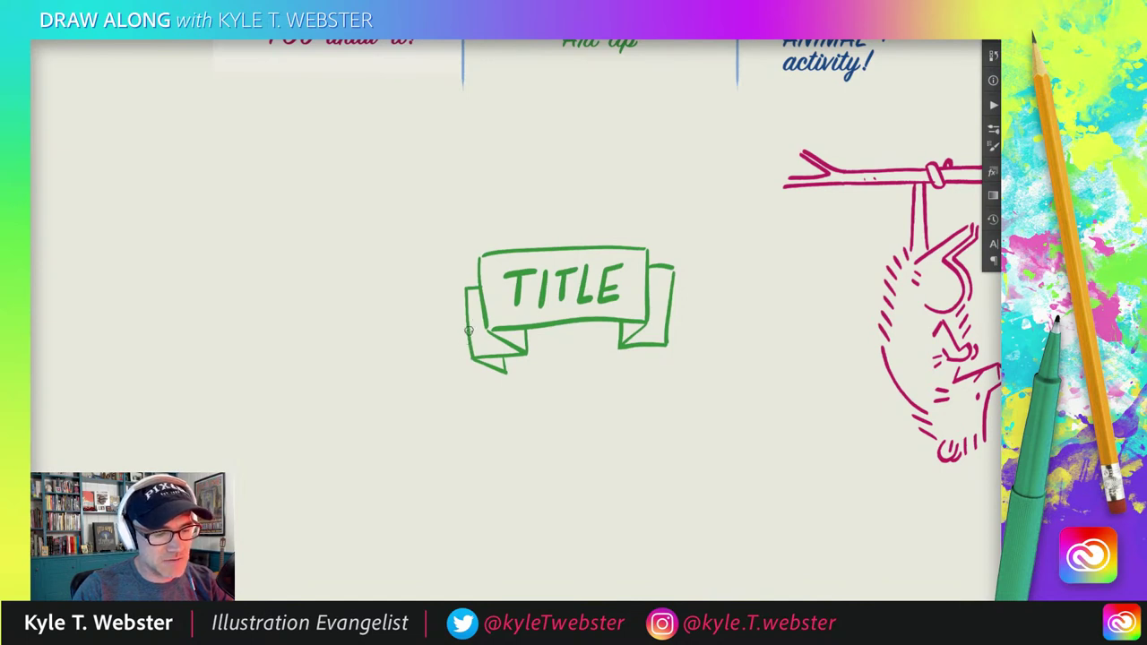
mouse_move(468, 329)
mouse_down()
mouse_move(435, 368)
mouse_move(504, 373)
mouse_up()
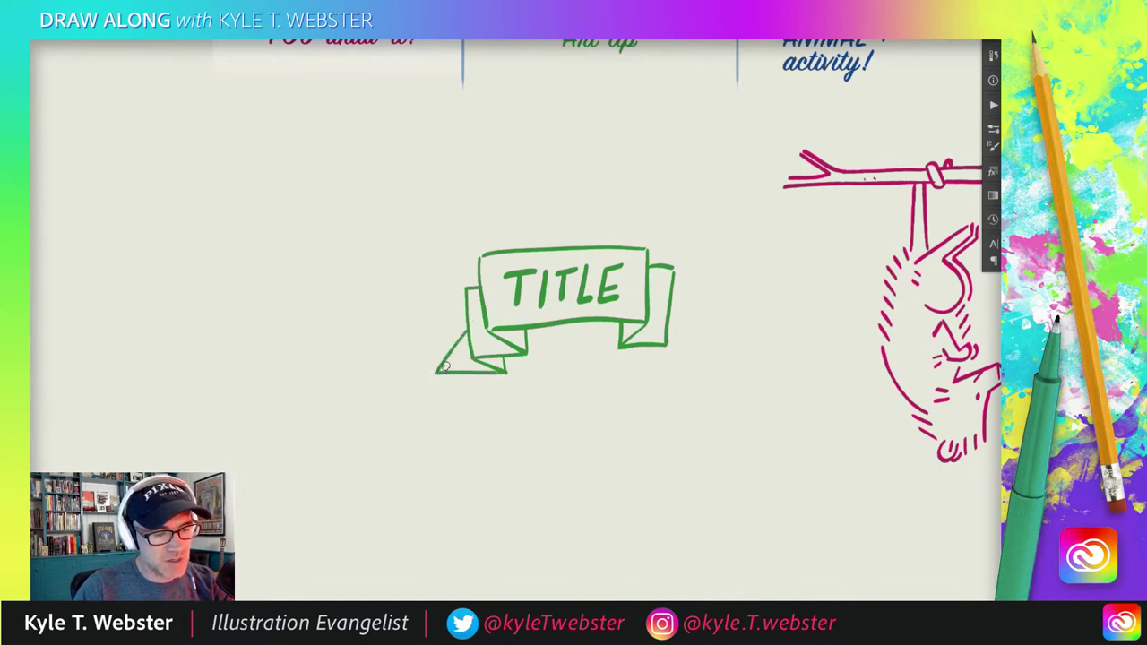
drag(661, 348, 638, 368)
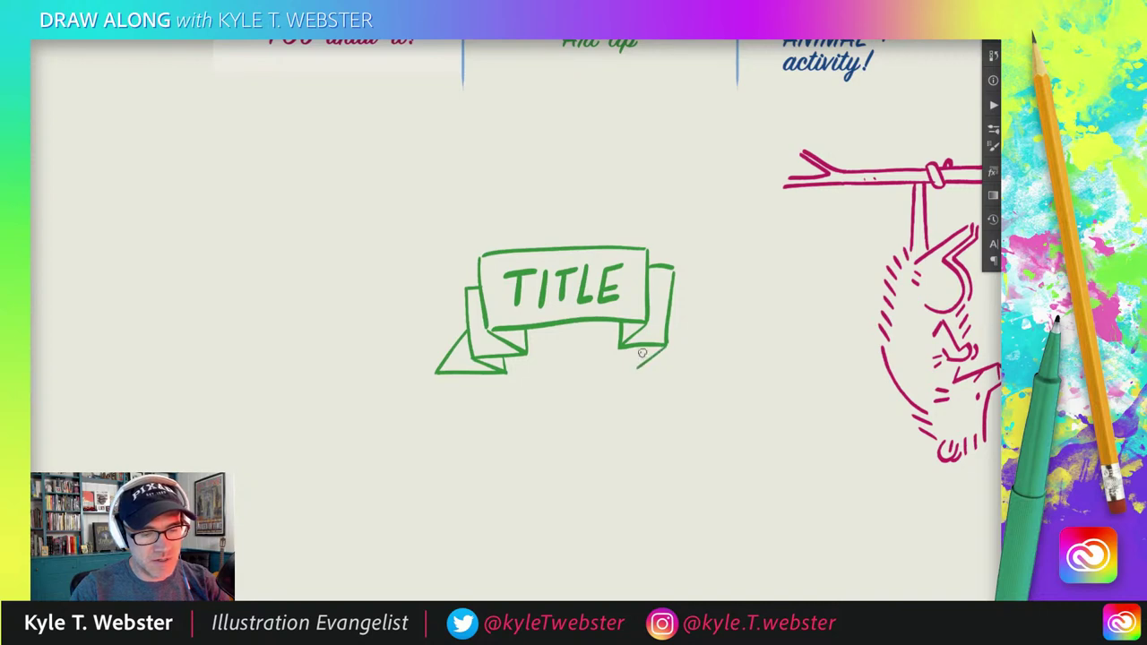
mouse_move(669, 314)
mouse_down()
mouse_move(710, 360)
mouse_move(641, 367)
mouse_up()
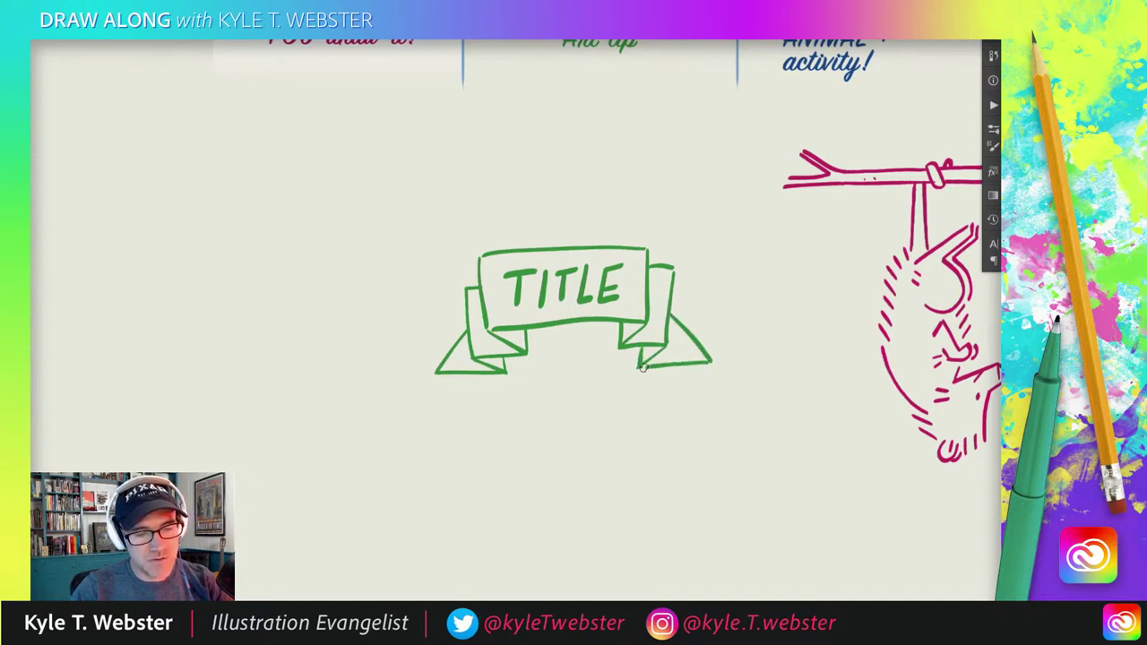
Close the right tail and draw the wavy S-shaped ribbon's two edges, undoing a stray stroke.
drag(379, 388, 539, 374)
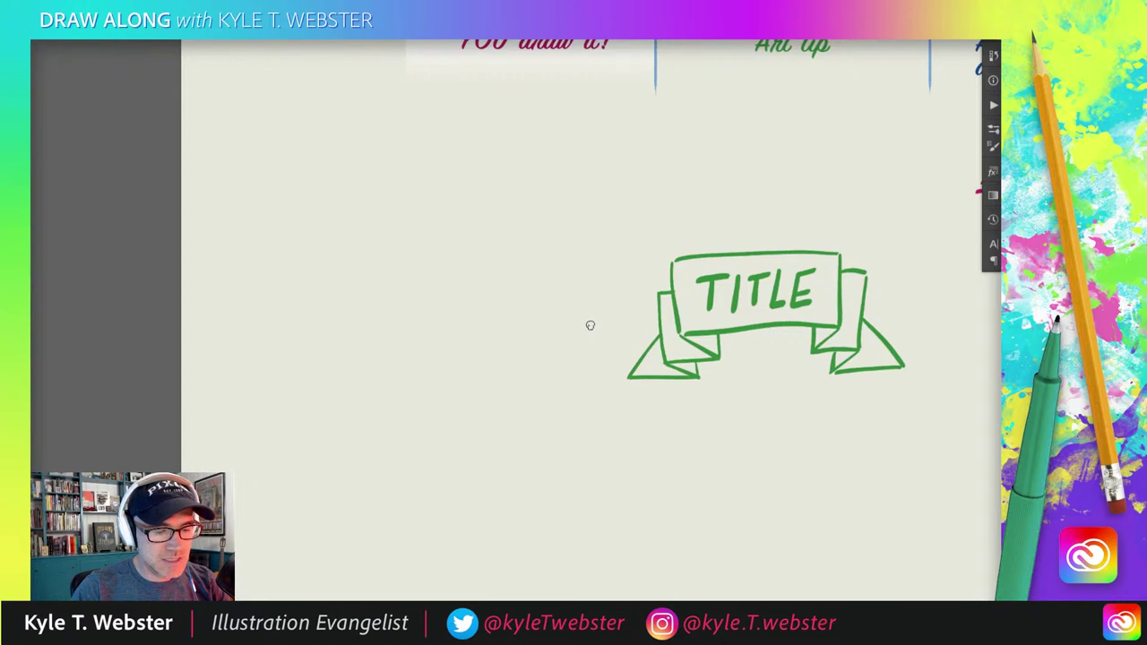
mouse_move(591, 328)
mouse_down()
mouse_move(561, 362)
mouse_move(473, 324)
mouse_move(439, 453)
mouse_move(403, 426)
mouse_move(354, 443)
mouse_up()
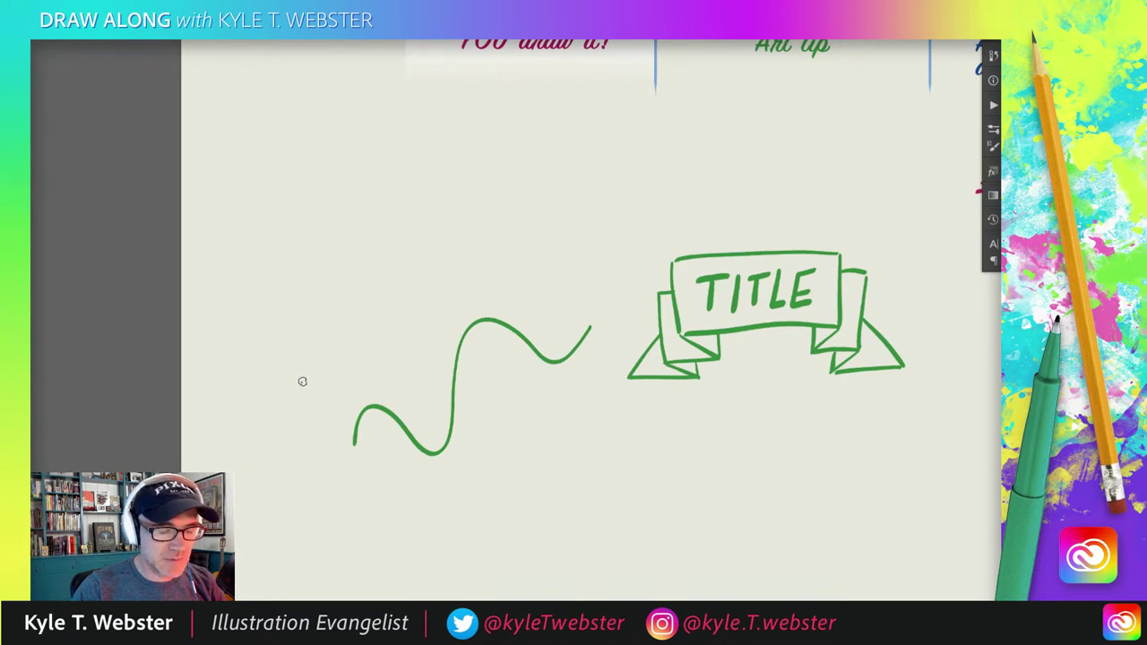
mouse_move(549, 322)
mouse_down()
mouse_move(532, 345)
mouse_move(550, 324)
mouse_up()
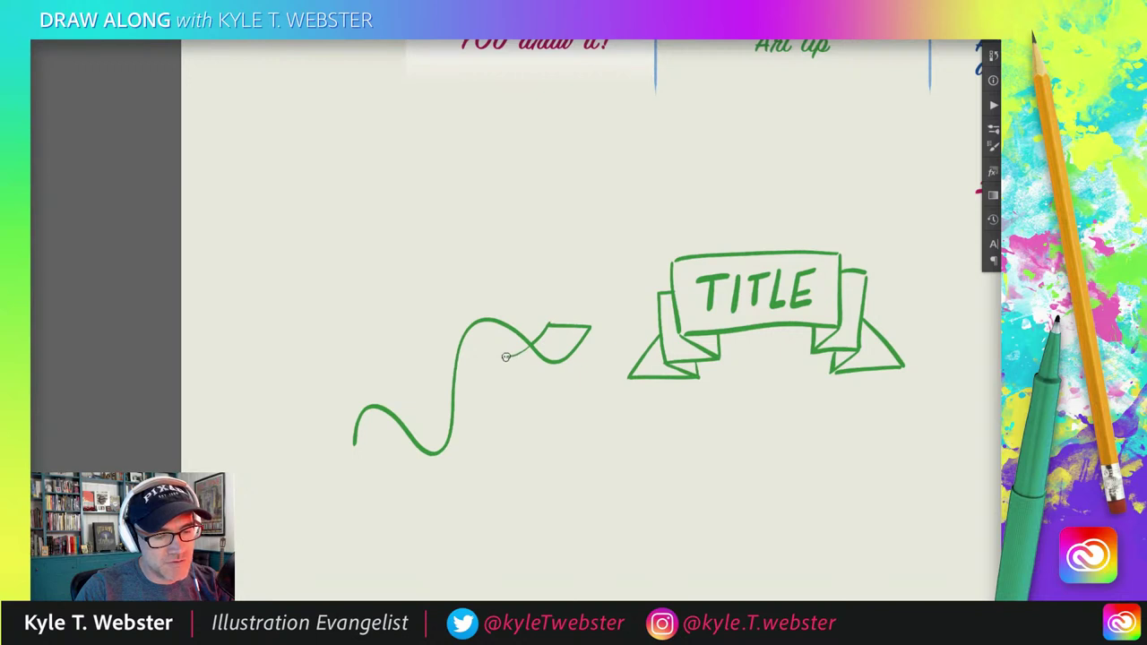
mouse_move(506, 357)
mouse_down()
mouse_move(453, 324)
mouse_move(432, 330)
mouse_move(418, 427)
mouse_up()
mouse_move(442, 324)
mouse_down()
mouse_move(406, 448)
mouse_move(393, 454)
mouse_move(376, 435)
mouse_move(396, 454)
mouse_move(387, 451)
mouse_move(345, 408)
mouse_move(320, 444)
mouse_up()
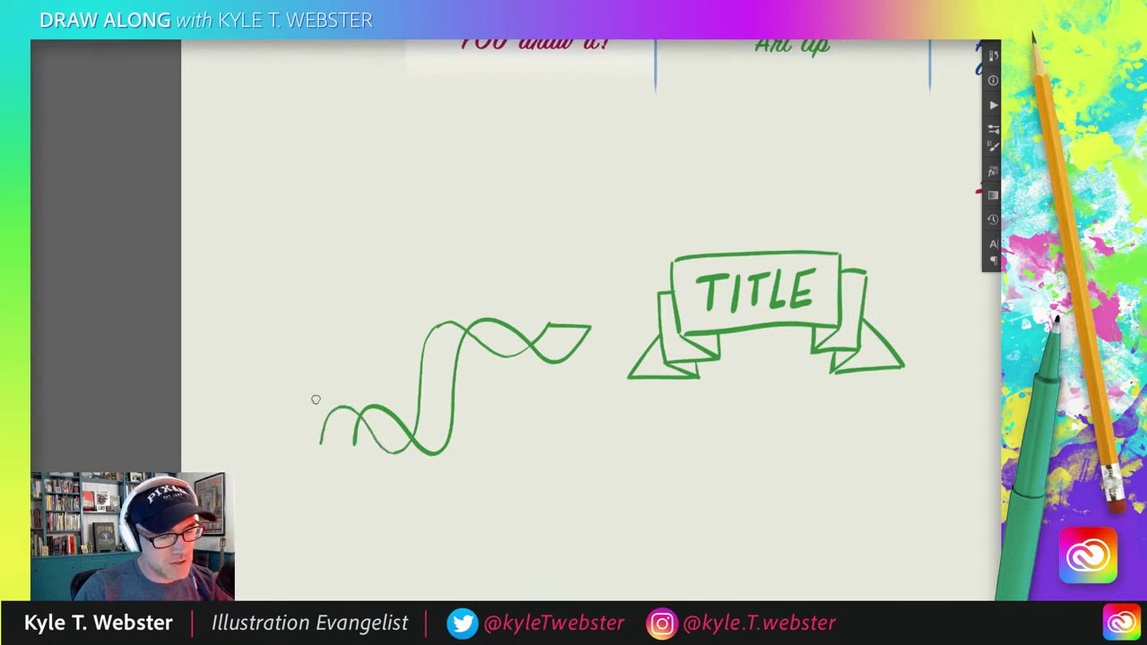
mouse_move(394, 452)
mouse_down()
mouse_move(344, 406)
mouse_move(325, 407)
mouse_move(311, 441)
mouse_up()
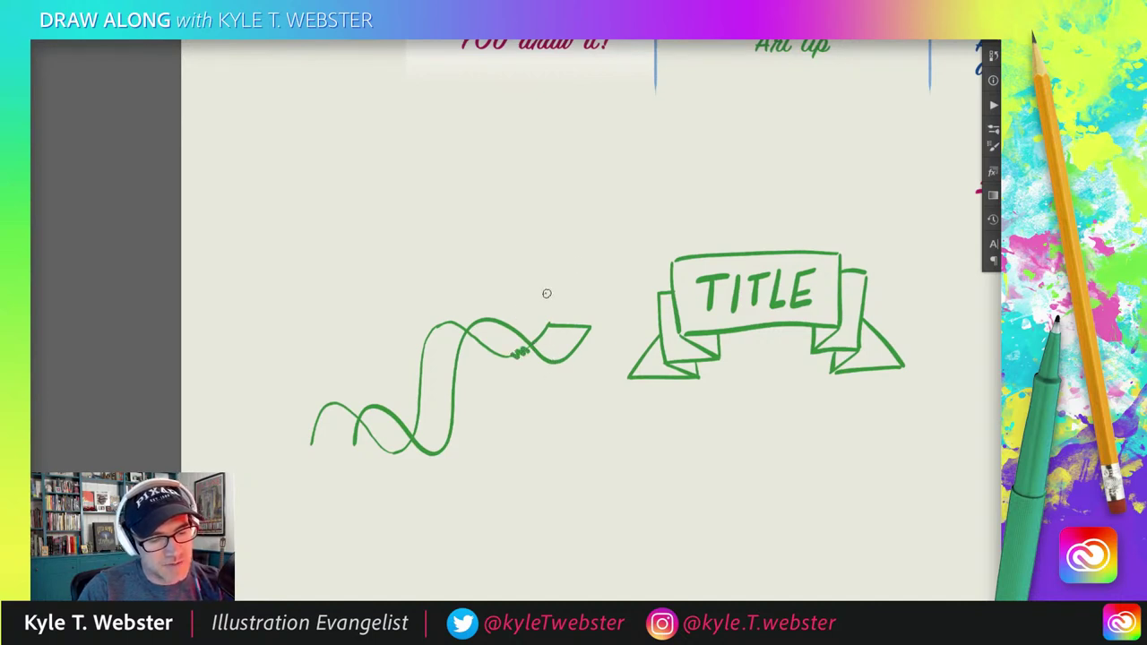
key(ctrl+z)
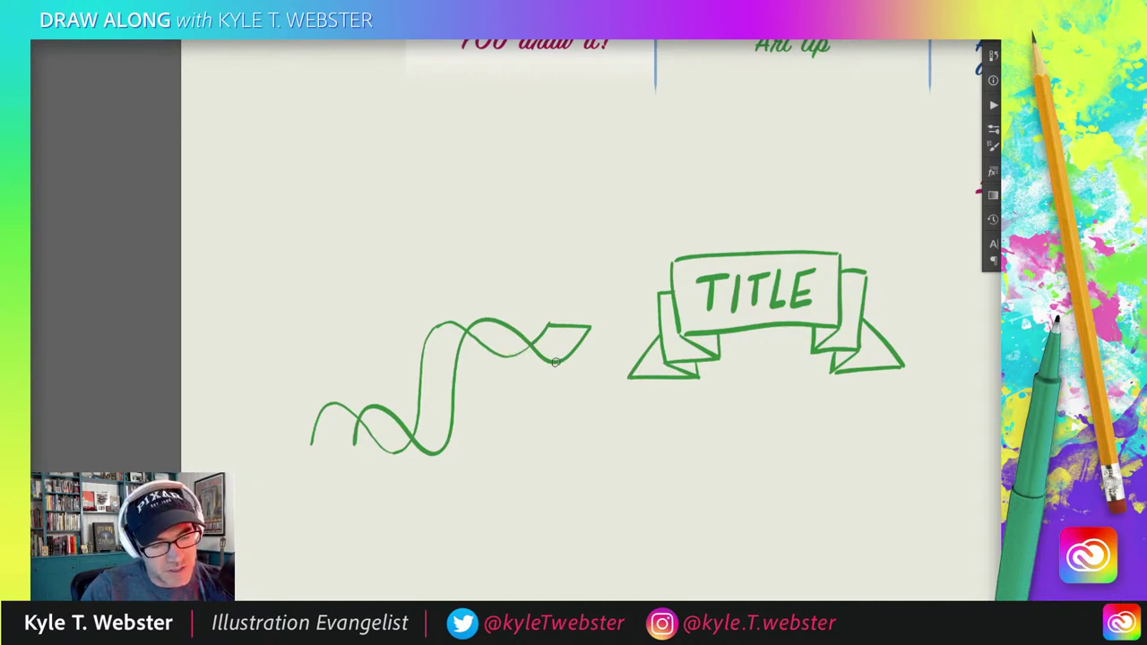
Thicken the wavy ribbon's lower edge, upper curve, bottom loop and left loop.
drag(555, 361, 500, 357)
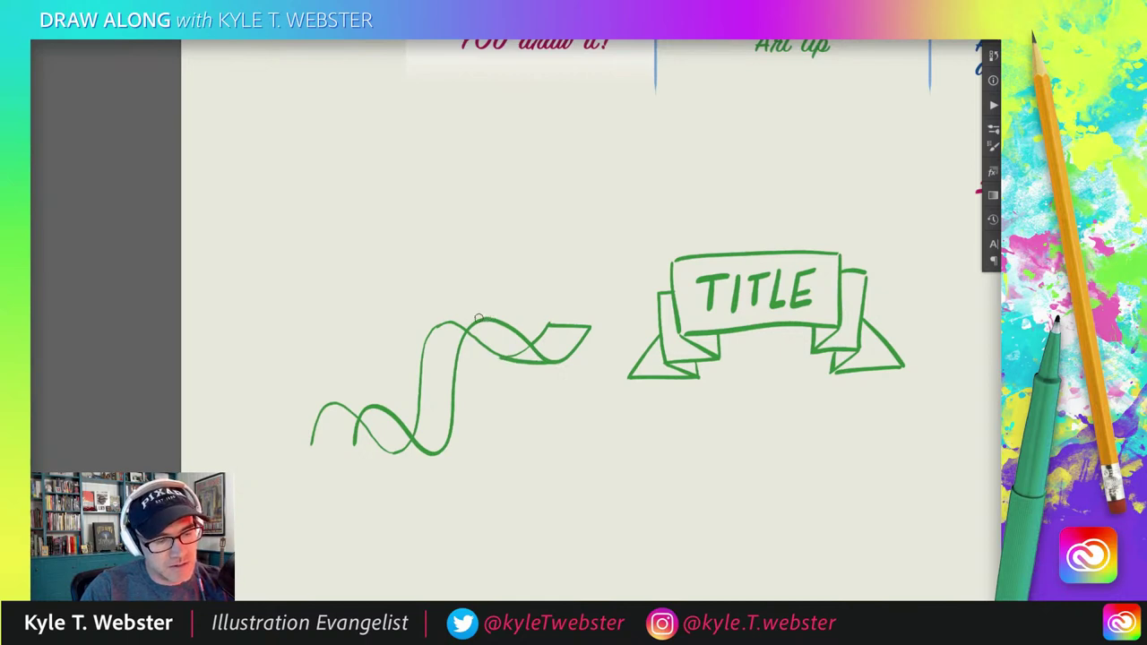
drag(480, 318, 438, 324)
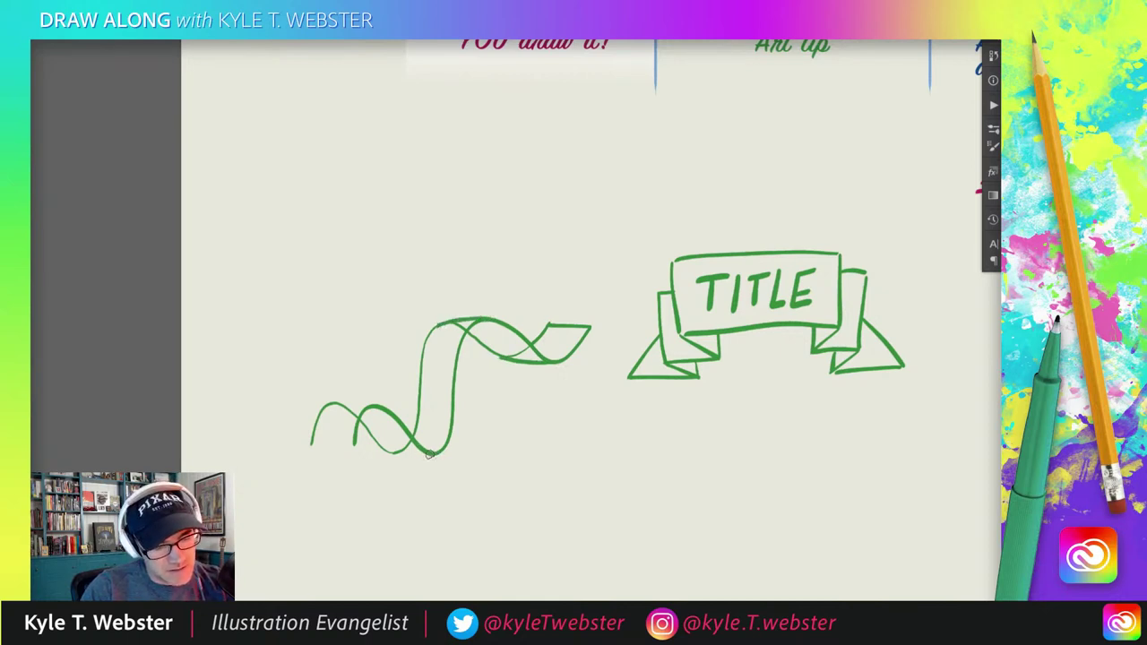
drag(429, 456, 312, 444)
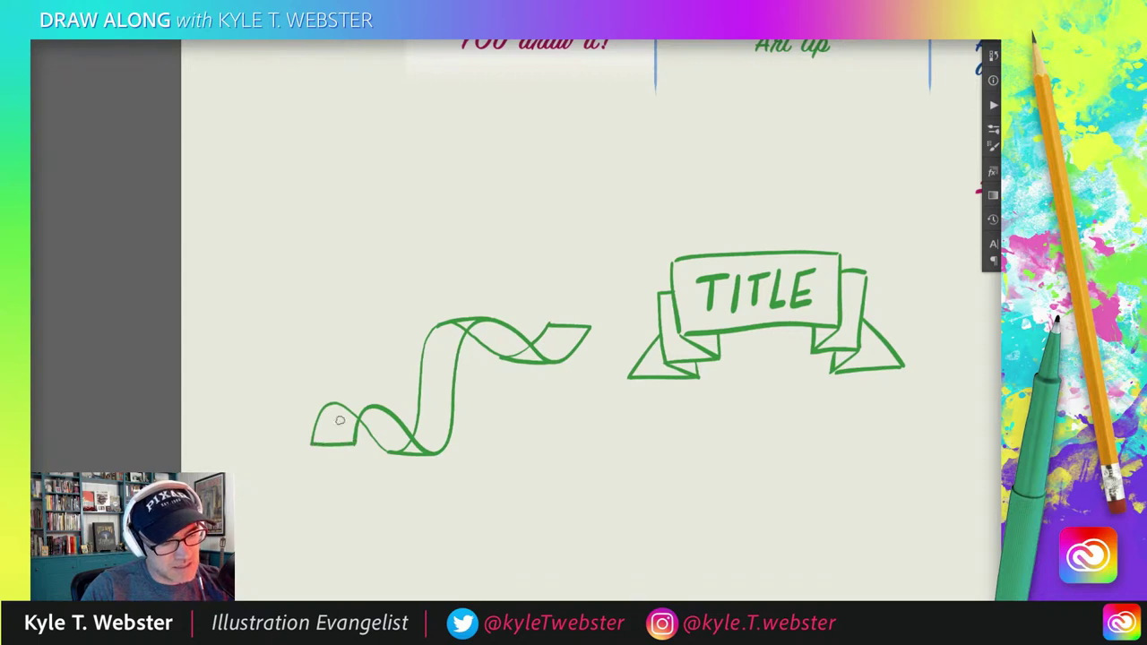
drag(375, 405, 326, 404)
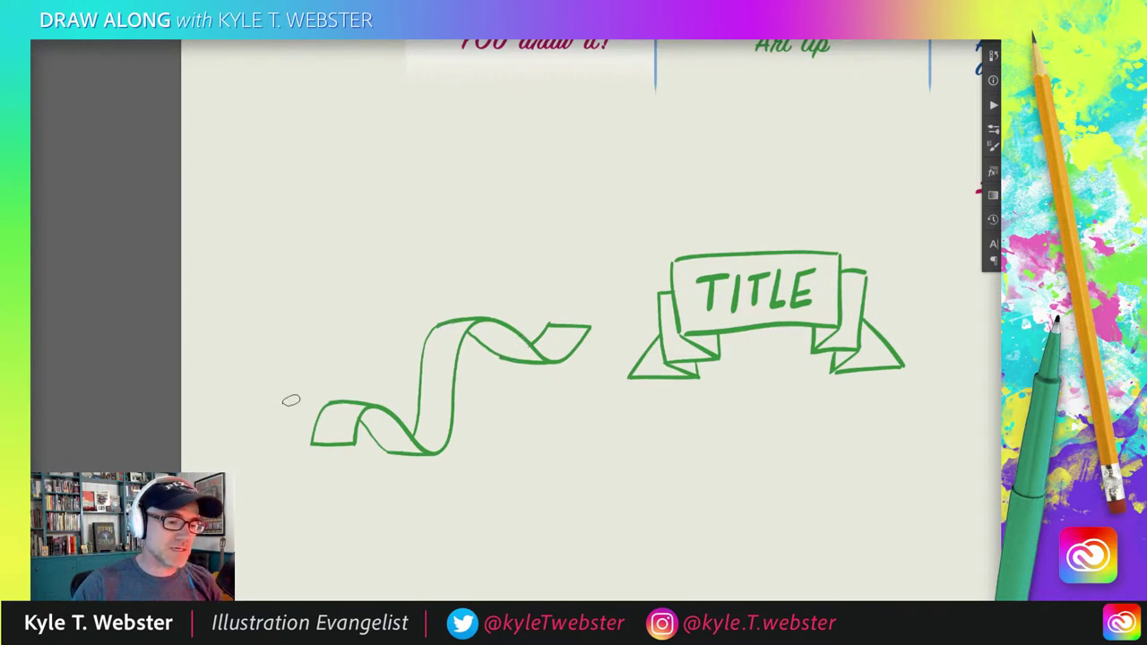
Draw a looping third ribbon with a folded end in the empty canvas above.
scroll(351, 355, up, 1)
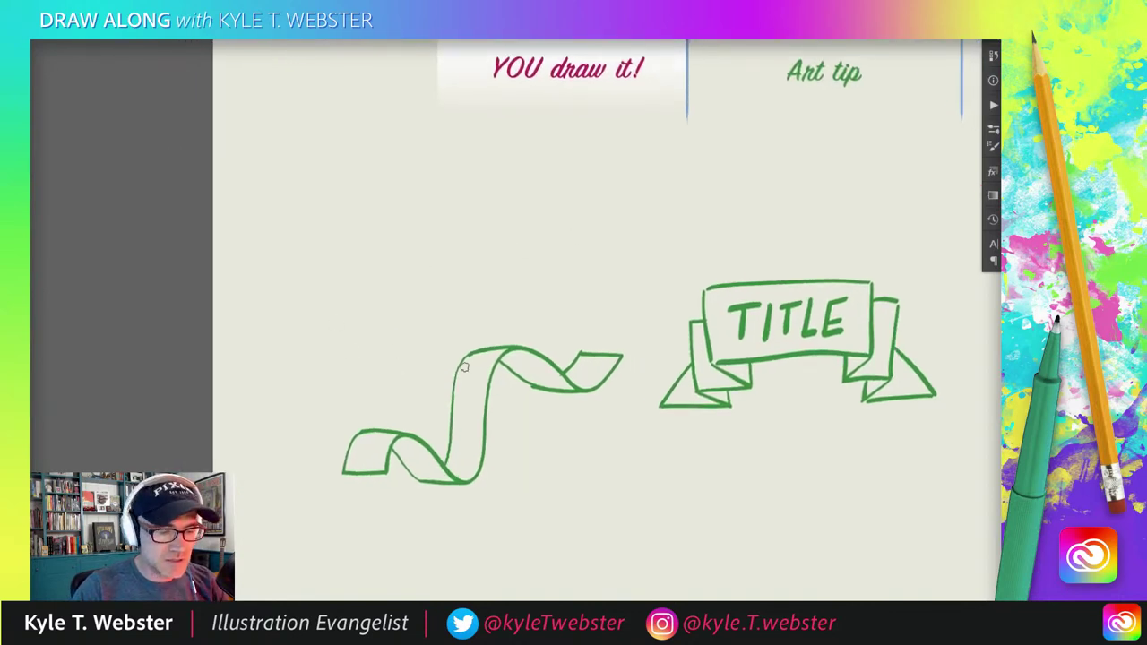
scroll(379, 305, right, 1)
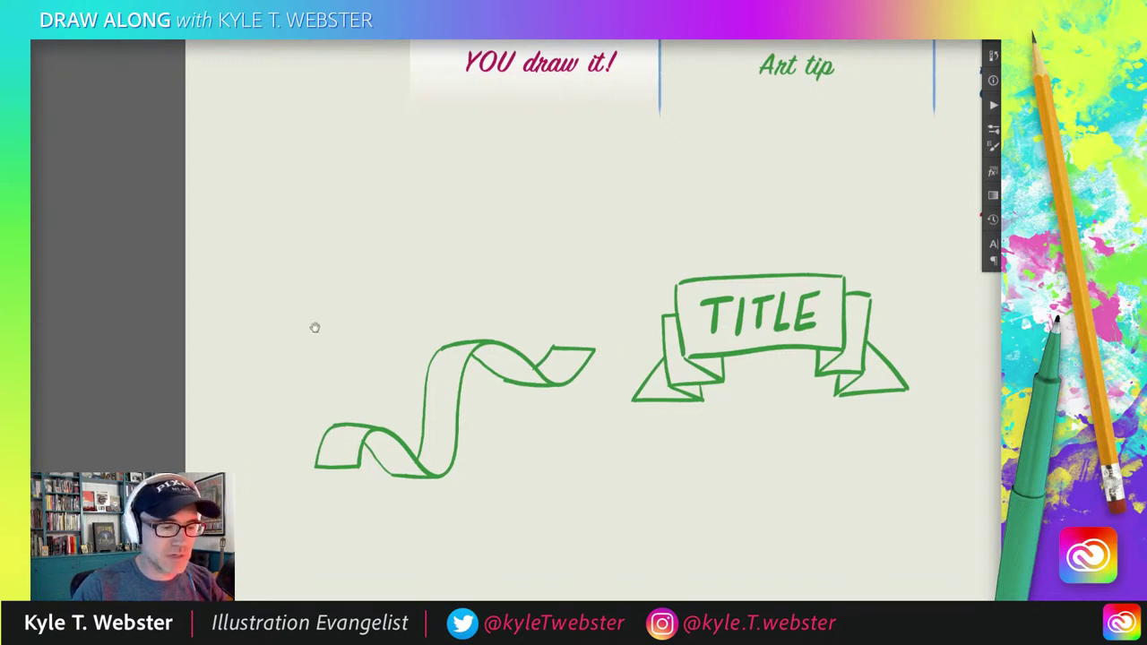
scroll(305, 315, down, 1)
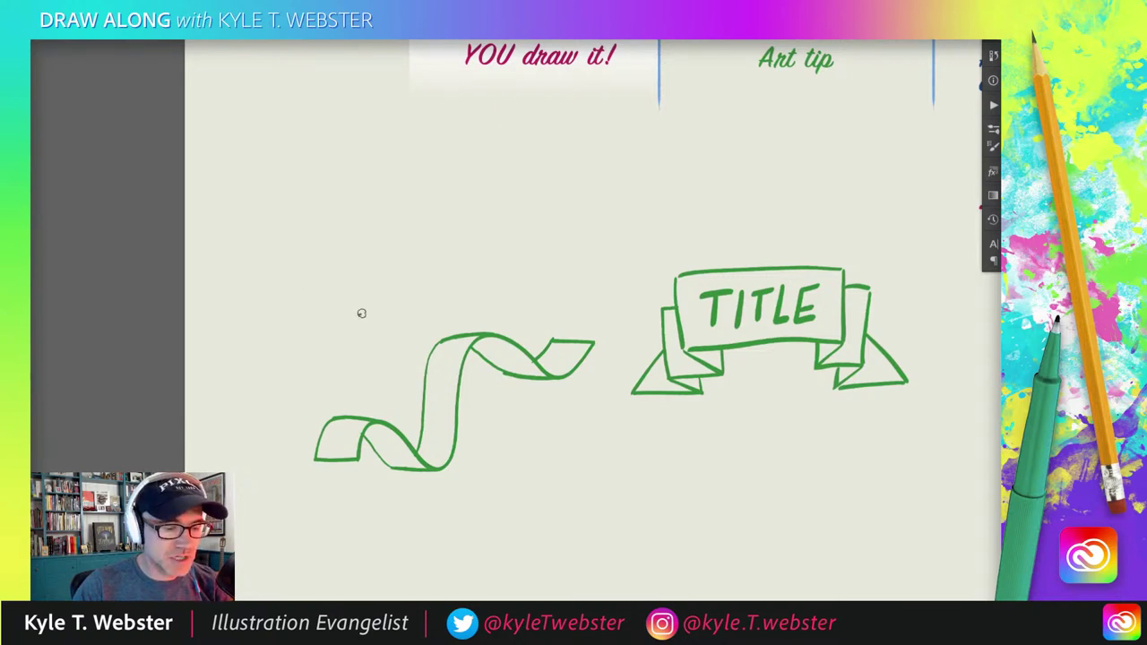
drag(361, 313, 345, 324)
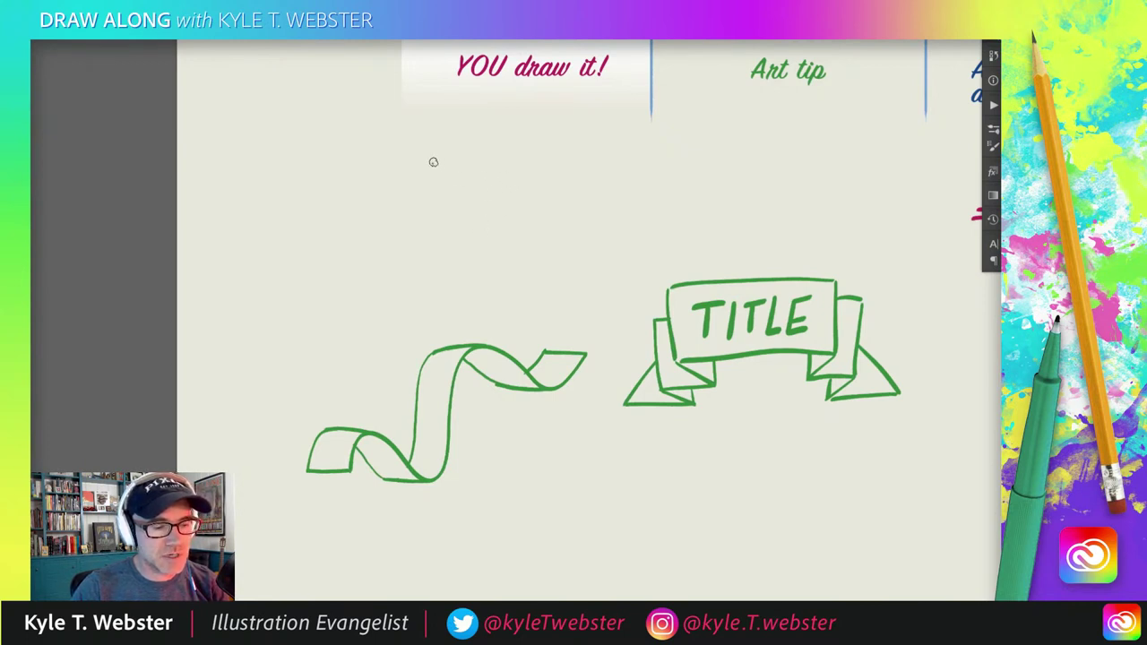
mouse_move(428, 168)
mouse_down()
mouse_move(487, 224)
mouse_move(446, 283)
mouse_move(547, 207)
mouse_move(547, 256)
mouse_move(582, 302)
mouse_up()
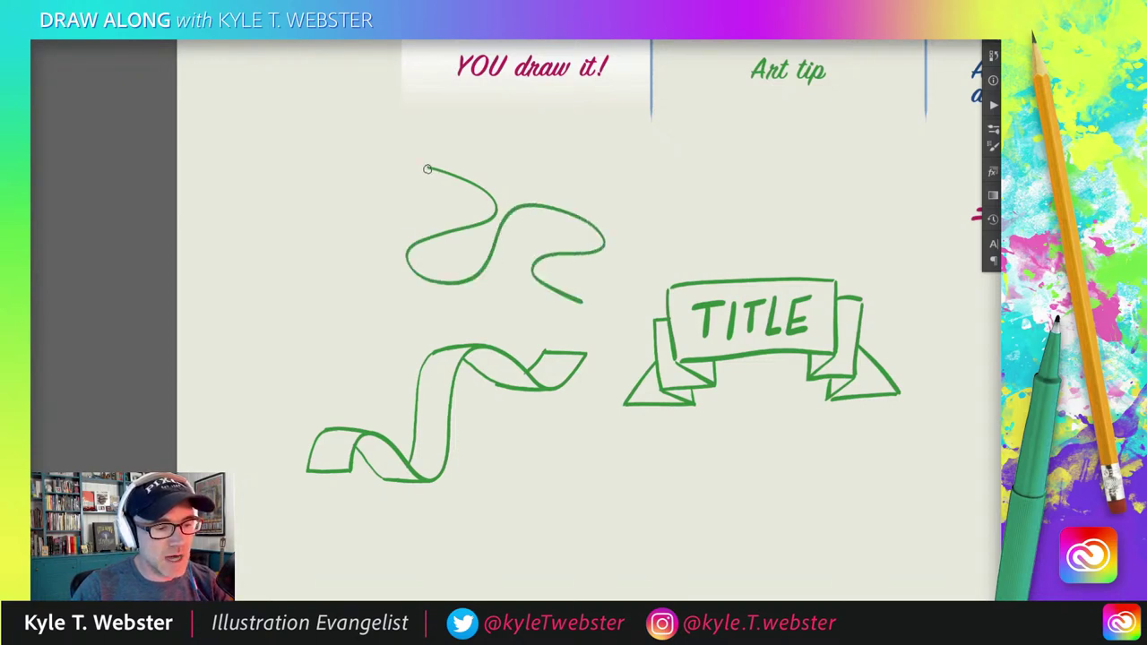
mouse_move(427, 168)
mouse_down()
mouse_move(427, 204)
mouse_move(476, 222)
mouse_move(496, 212)
mouse_move(482, 248)
mouse_move(462, 240)
mouse_move(479, 252)
mouse_move(468, 258)
mouse_move(423, 271)
mouse_move(442, 236)
mouse_move(408, 248)
mouse_move(406, 303)
mouse_move(463, 311)
mouse_move(507, 244)
mouse_move(565, 245)
mouse_up()
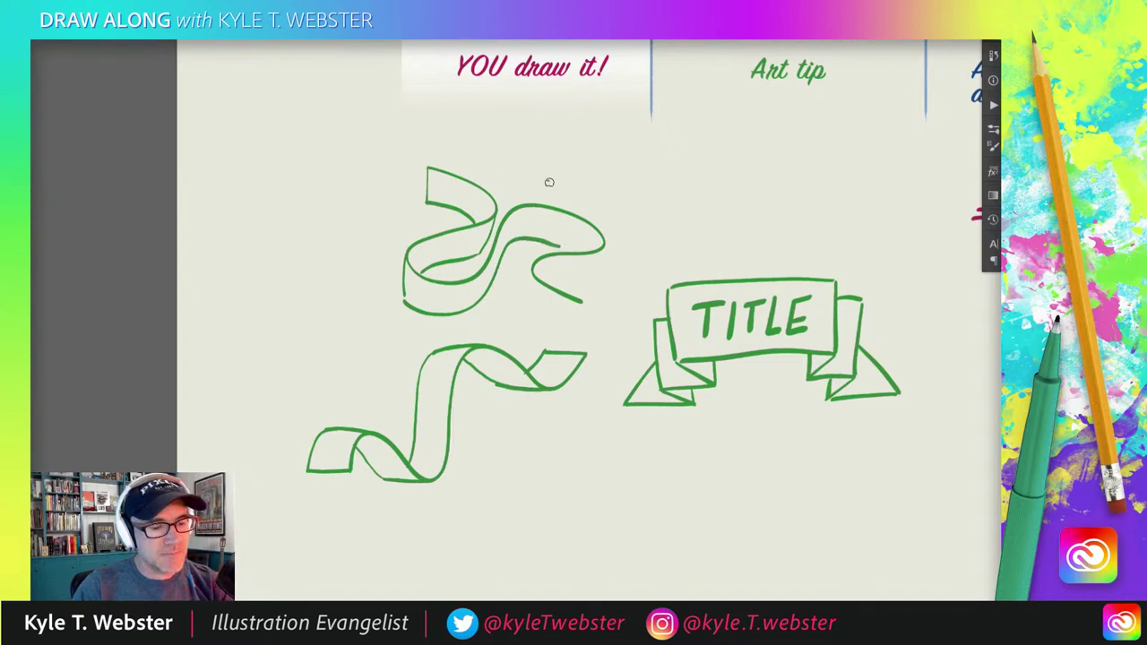
Try hatch shading inside the third ribbon's loop, then undo it.
mouse_move(465, 287)
mouse_down()
mouse_move(464, 305)
mouse_move(487, 294)
mouse_up()
drag(495, 253, 497, 280)
drag(503, 232, 504, 260)
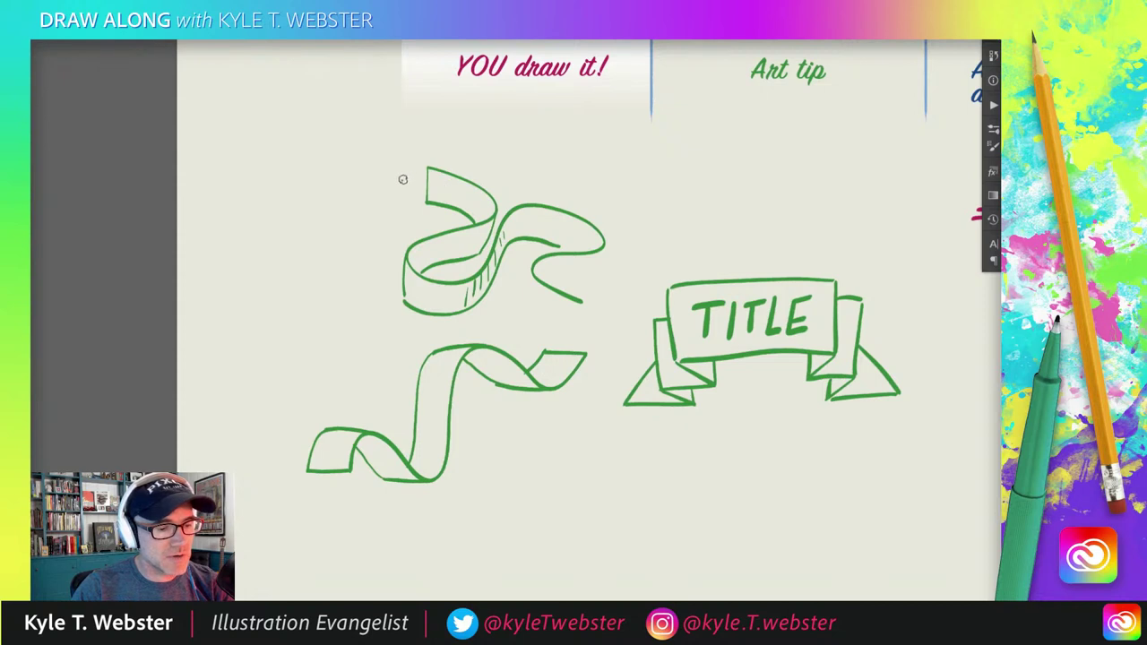
key(ctrl+z)
key(ctrl+z)
key(ctrl+z)
key(ctrl+z)
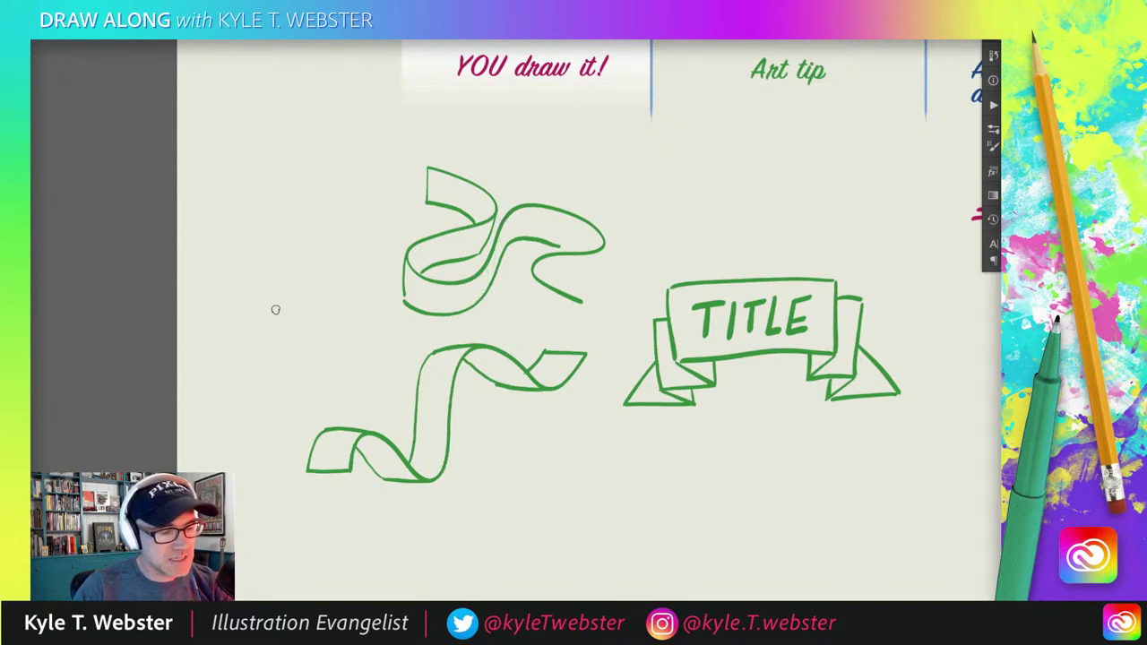
Draw a rectangular box with a slanted box below it in a column at left.
mouse_move(246, 285)
mouse_down()
mouse_move(247, 327)
mouse_move(288, 285)
mouse_move(302, 318)
mouse_move(248, 326)
mouse_move(326, 300)
mouse_up()
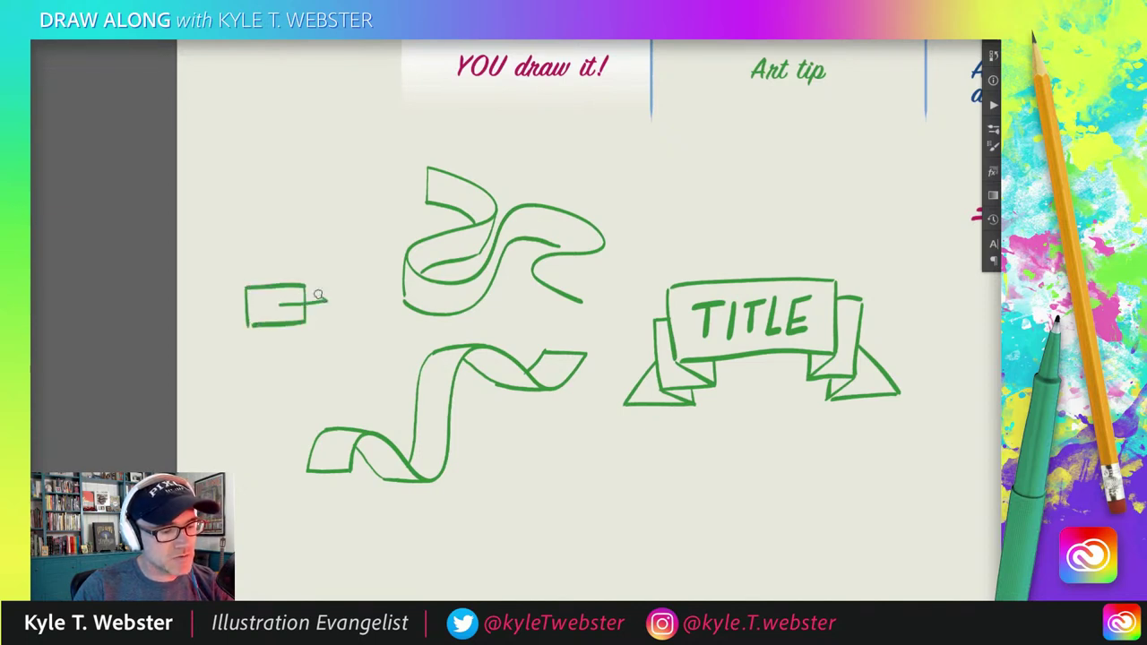
key(ctrl+z)
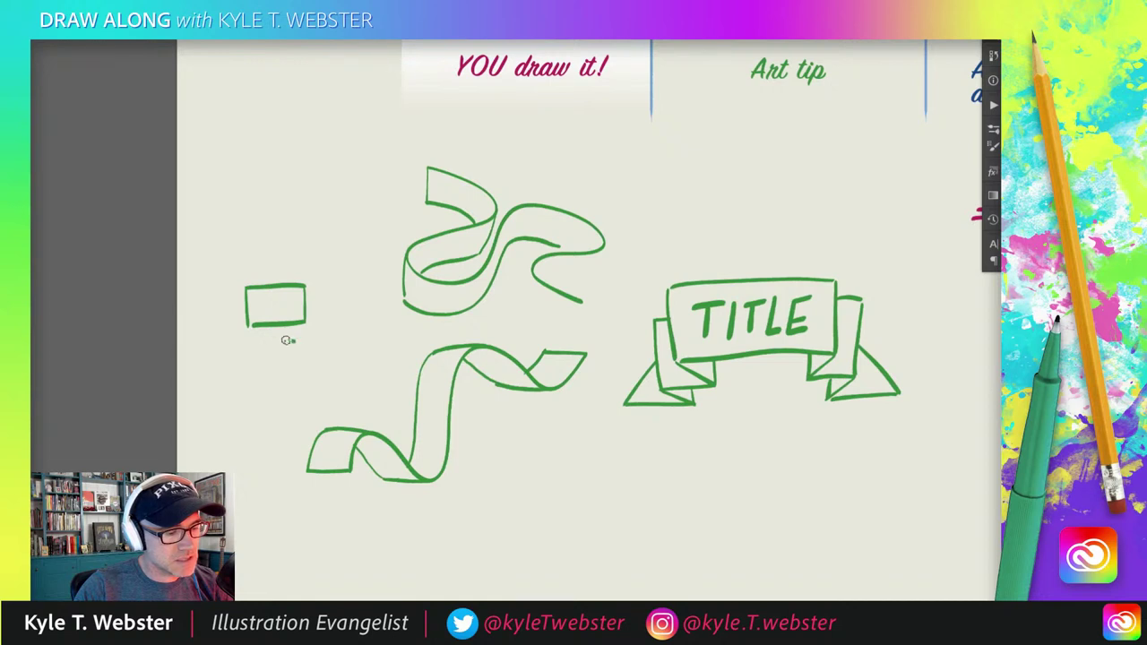
mouse_move(290, 338)
mouse_down()
mouse_move(247, 336)
mouse_move(249, 378)
mouse_move(296, 359)
mouse_move(255, 379)
mouse_move(255, 425)
mouse_move(264, 396)
mouse_move(275, 405)
mouse_move(273, 422)
mouse_move(255, 430)
mouse_move(264, 476)
mouse_up()
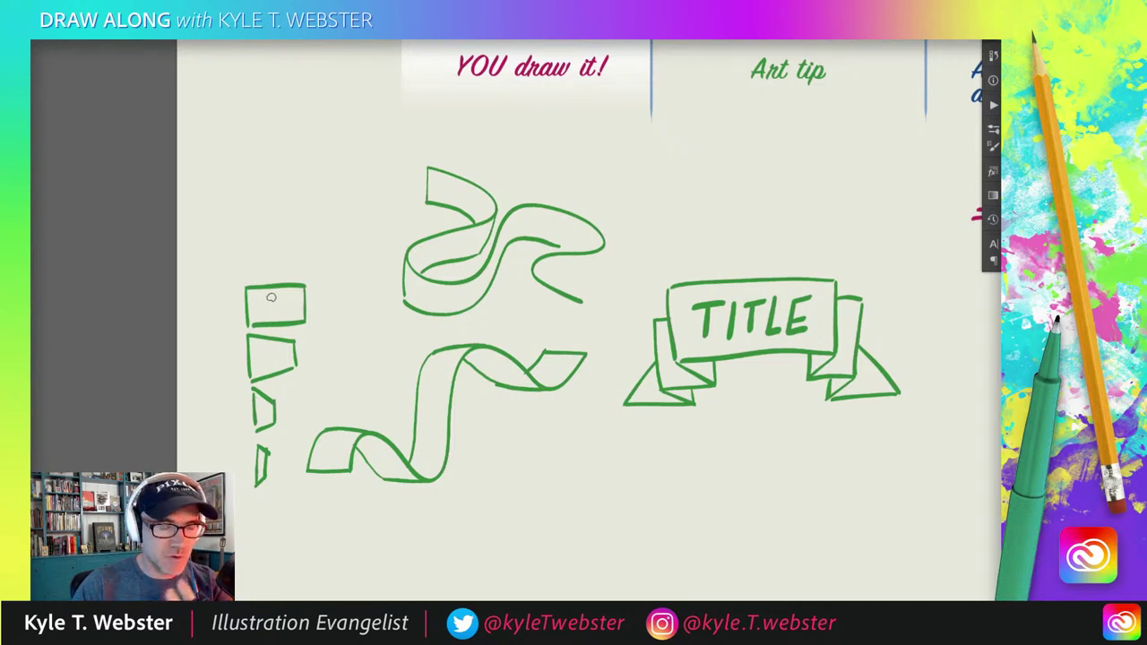
Close the upper ribbon's right end with a fold, discarding a trial hatch.
mouse_move(478, 285)
mouse_down()
mouse_move(482, 299)
mouse_move(490, 292)
mouse_up()
key(ctrl+z)
key(ctrl+z)
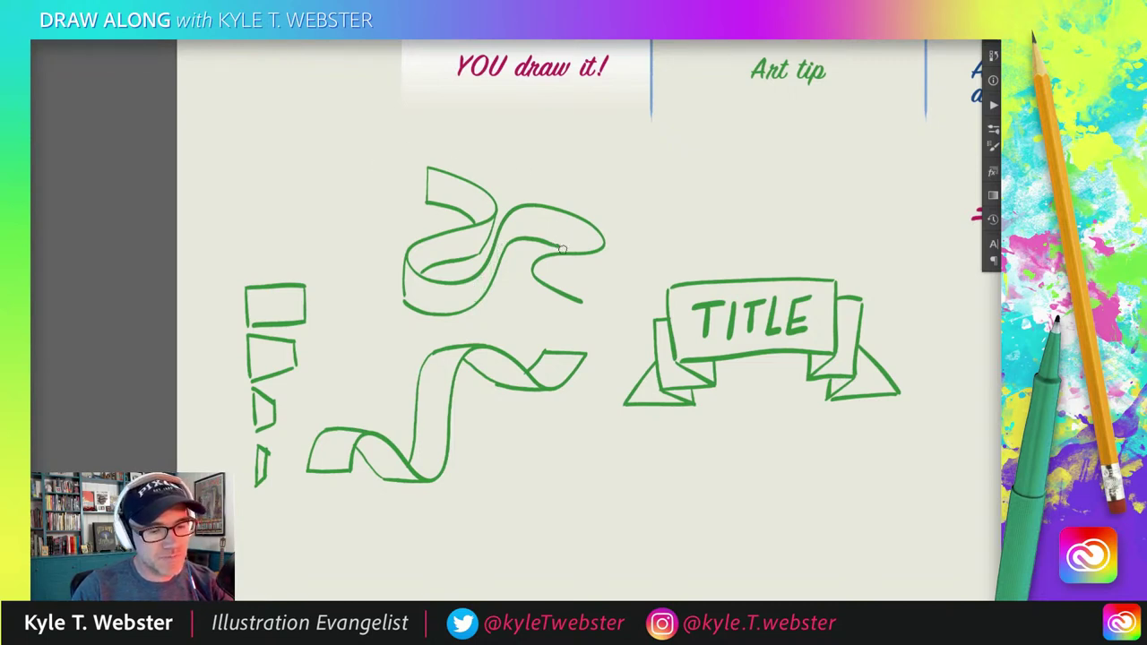
mouse_move(597, 251)
mouse_down()
mouse_move(588, 280)
mouse_move(552, 280)
mouse_move(524, 305)
mouse_move(579, 335)
mouse_move(570, 297)
mouse_up()
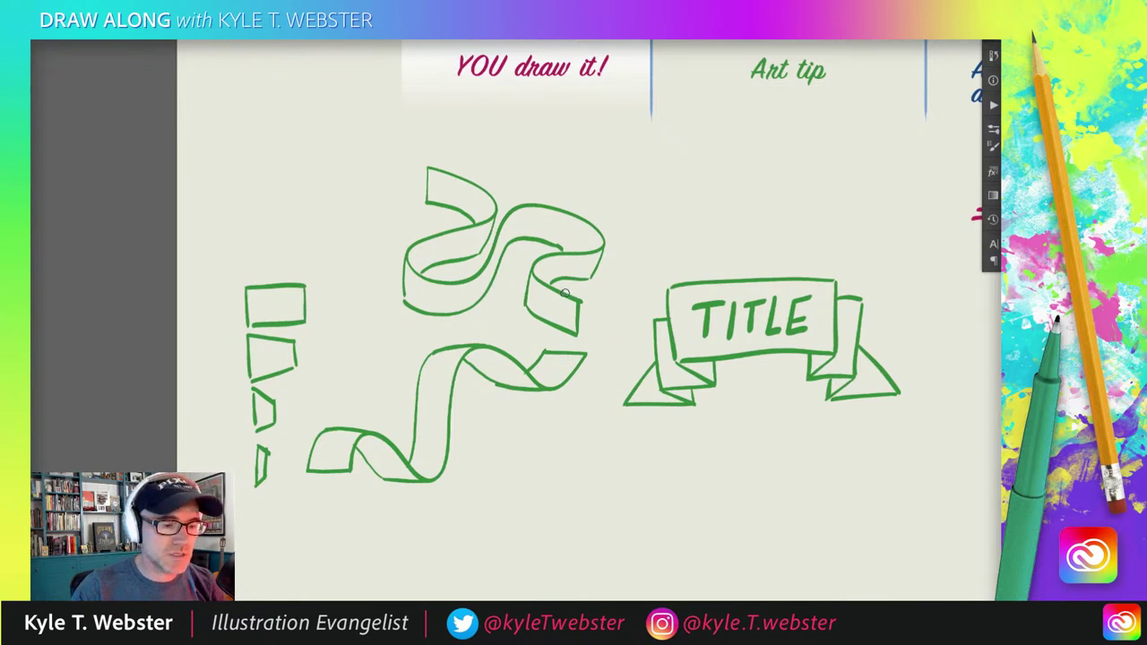
Begin outlining a new slanted zigzag ribbon beneath the drawings.
drag(404, 279, 321, 168)
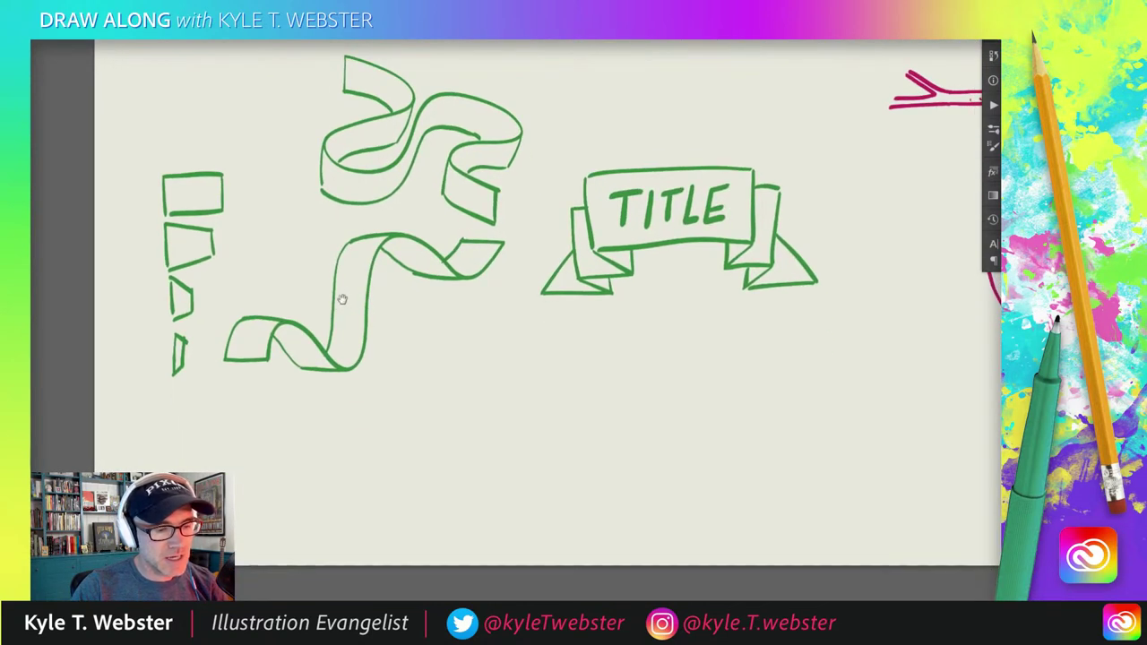
drag(279, 313, 379, 332)
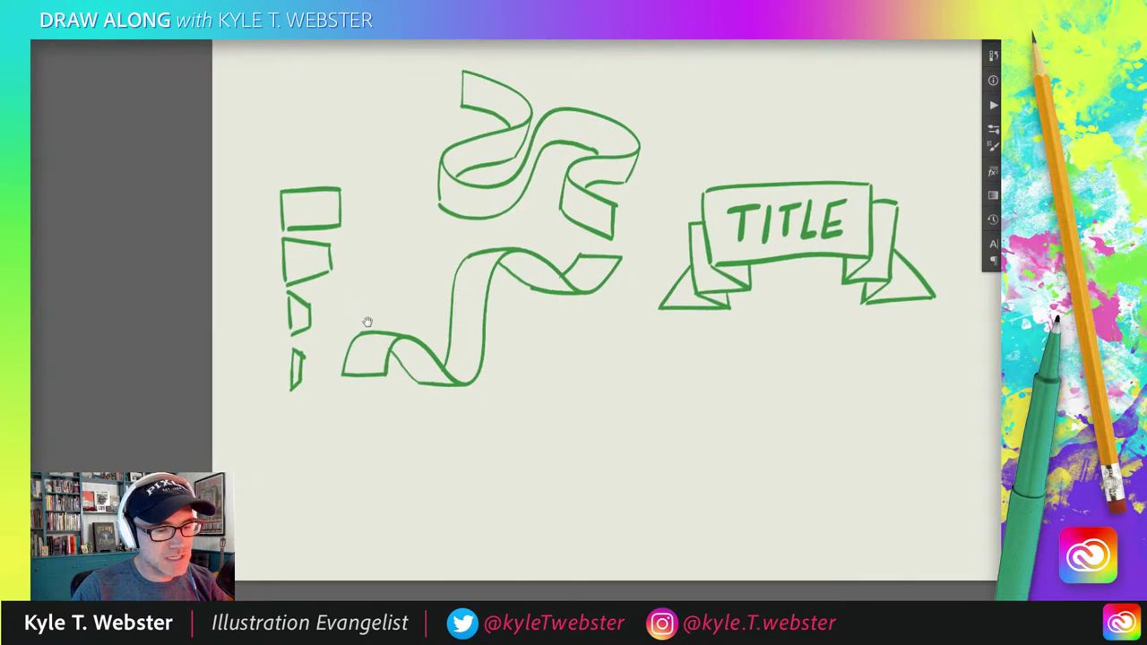
scroll(366, 326, right, 3)
scroll(366, 326, down, 1)
mouse_move(634, 388)
mouse_down()
mouse_move(594, 432)
mouse_move(640, 388)
mouse_move(599, 385)
mouse_move(568, 426)
mouse_move(586, 441)
mouse_move(496, 389)
mouse_move(487, 403)
mouse_move(540, 489)
mouse_up()
Finish the zigzag ribbon's side edges and dark inner fold, then hatch the wavy ribbon's top.
mouse_move(490, 405)
mouse_down()
mouse_move(502, 452)
mouse_move(542, 490)
mouse_move(507, 475)
mouse_up()
drag(589, 439, 536, 426)
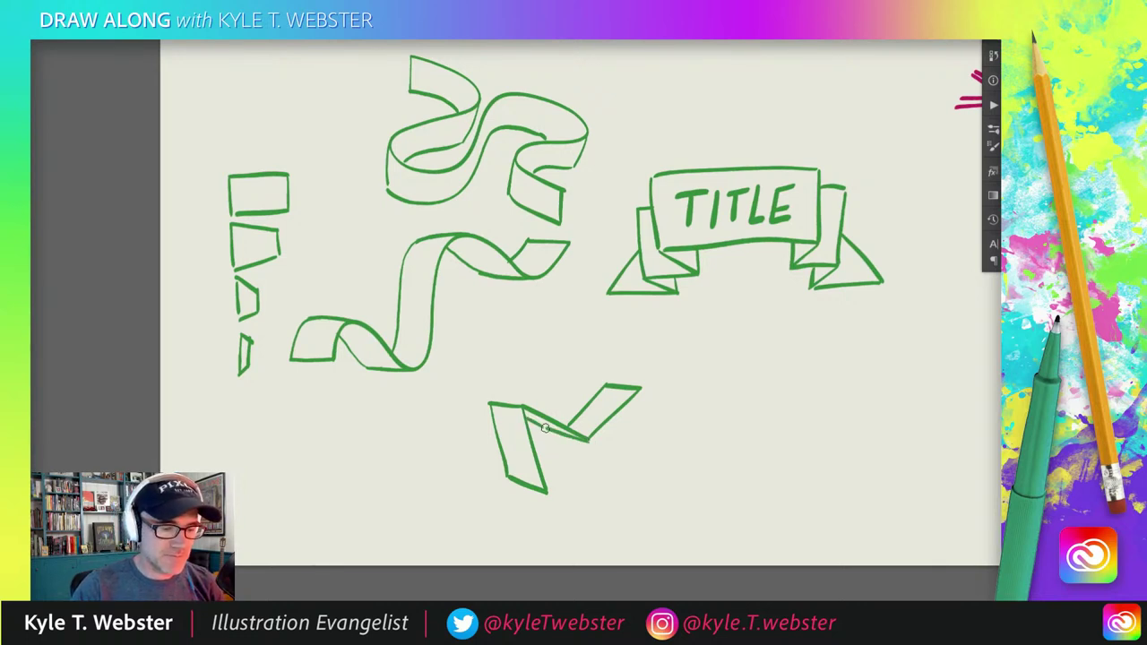
mouse_move(545, 419)
mouse_down()
mouse_move(559, 430)
mouse_move(543, 423)
mouse_up()
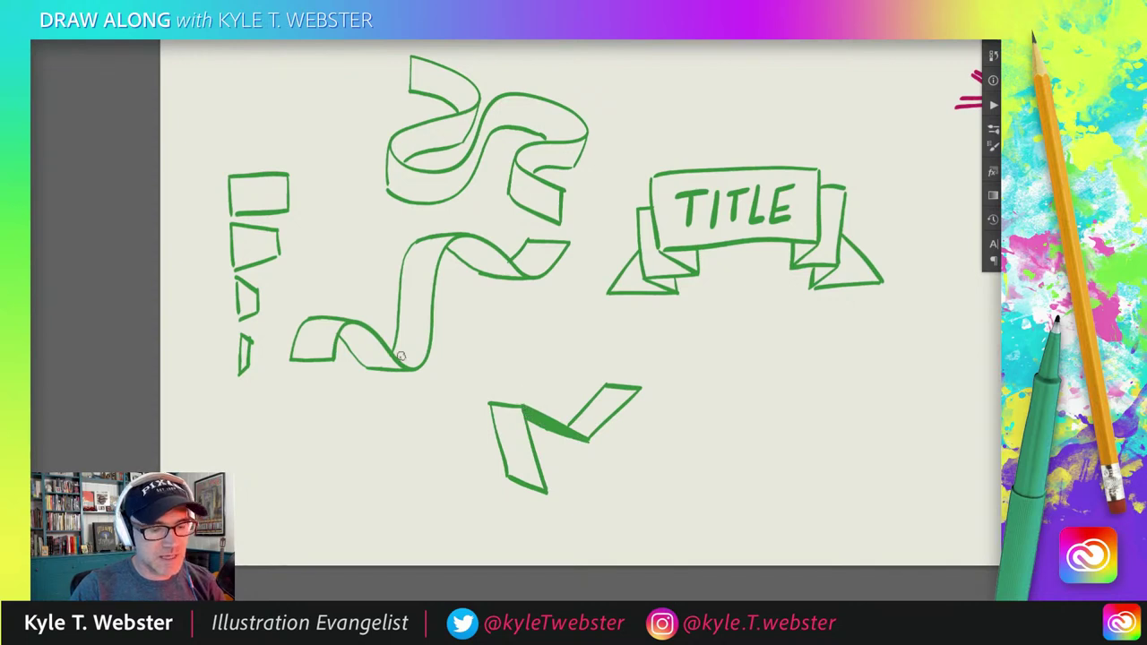
drag(404, 431, 472, 469)
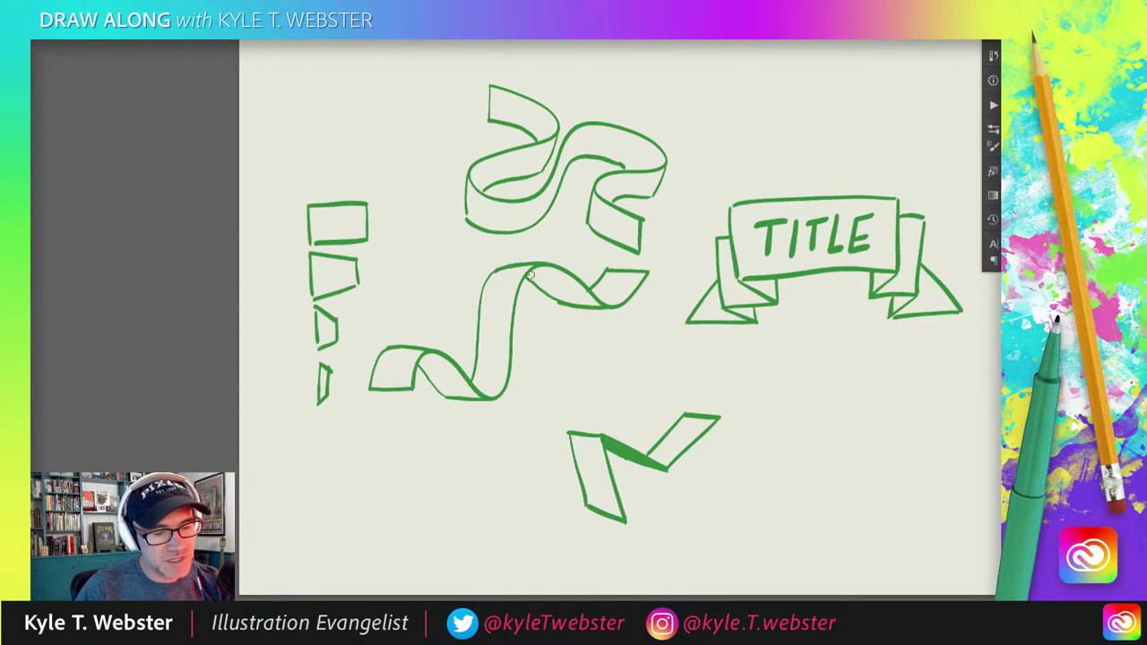
drag(541, 271, 556, 272)
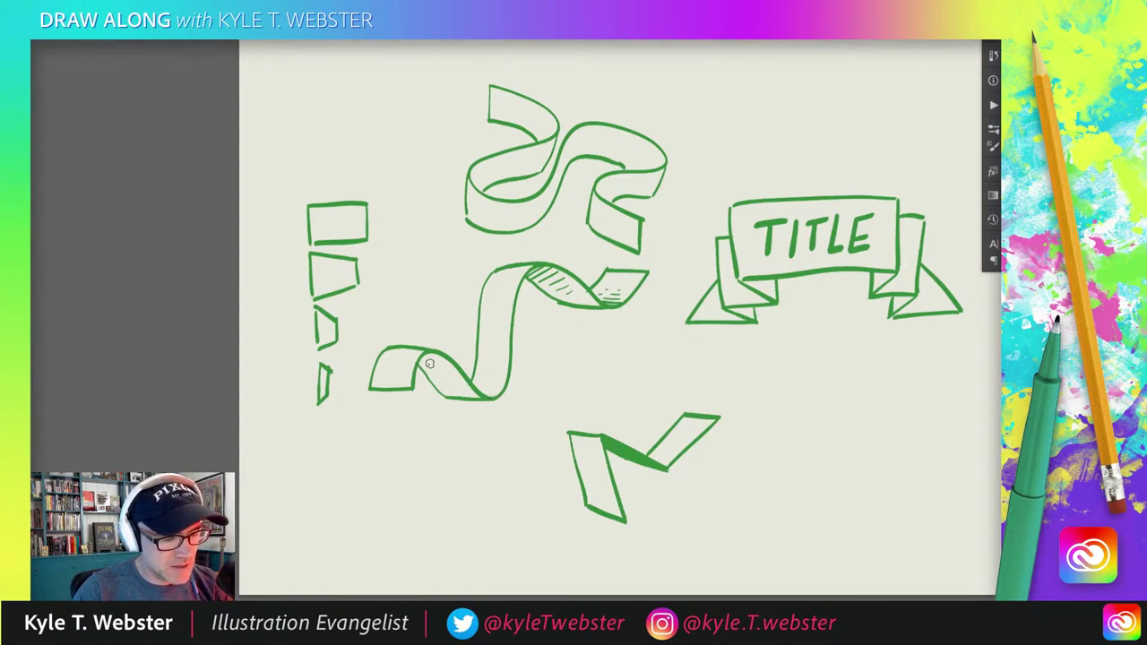
Hatch the wavy ribbon's left curl, then pan and zoom out to show the hanging-animal sketch.
drag(428, 359, 430, 365)
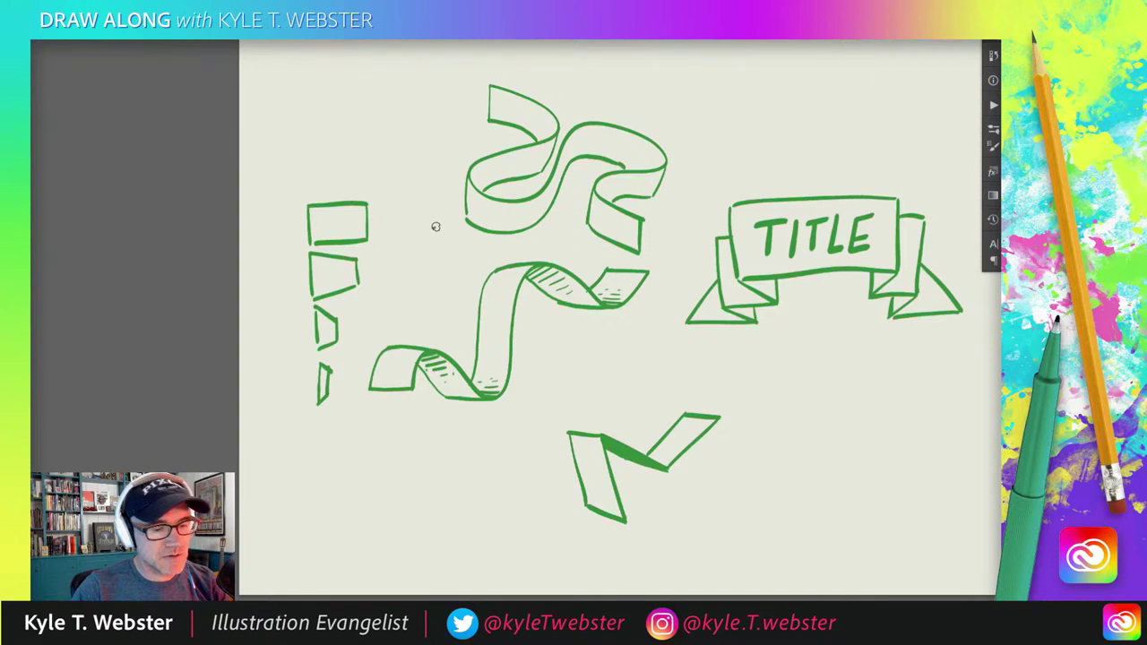
mouse_move(435, 227)
mouse_down()
mouse_move(367, 308)
mouse_move(360, 290)
mouse_move(353, 303)
mouse_move(269, 293)
mouse_up()
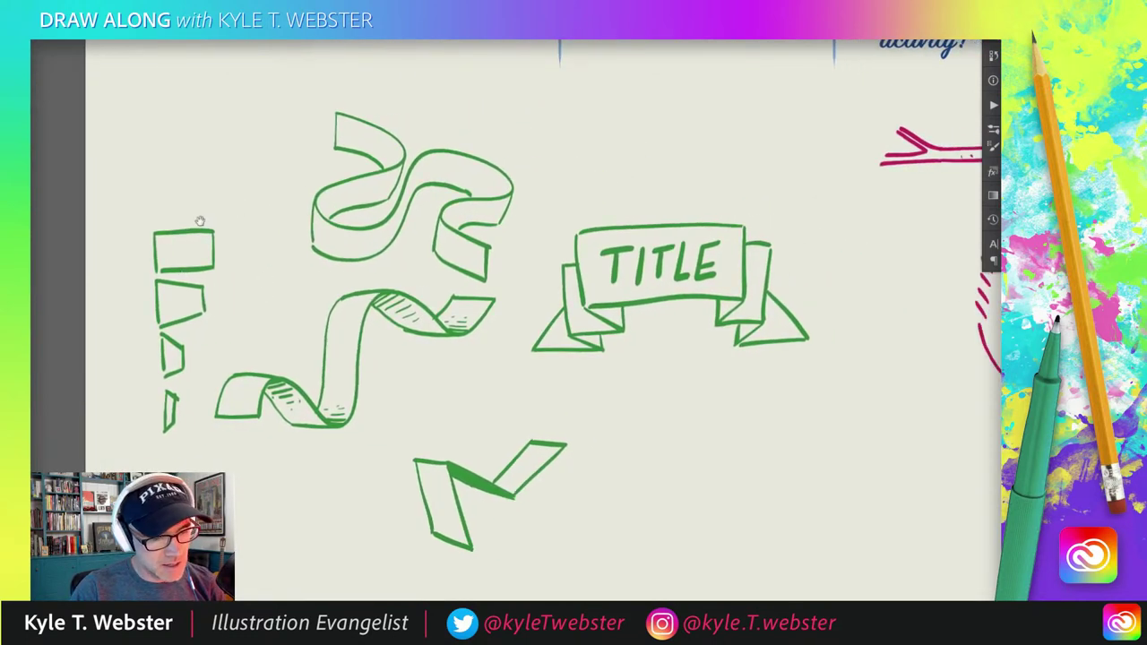
mouse_move(435, 360)
mouse_down()
mouse_move(350, 313)
mouse_move(394, 283)
mouse_move(463, 292)
mouse_up()
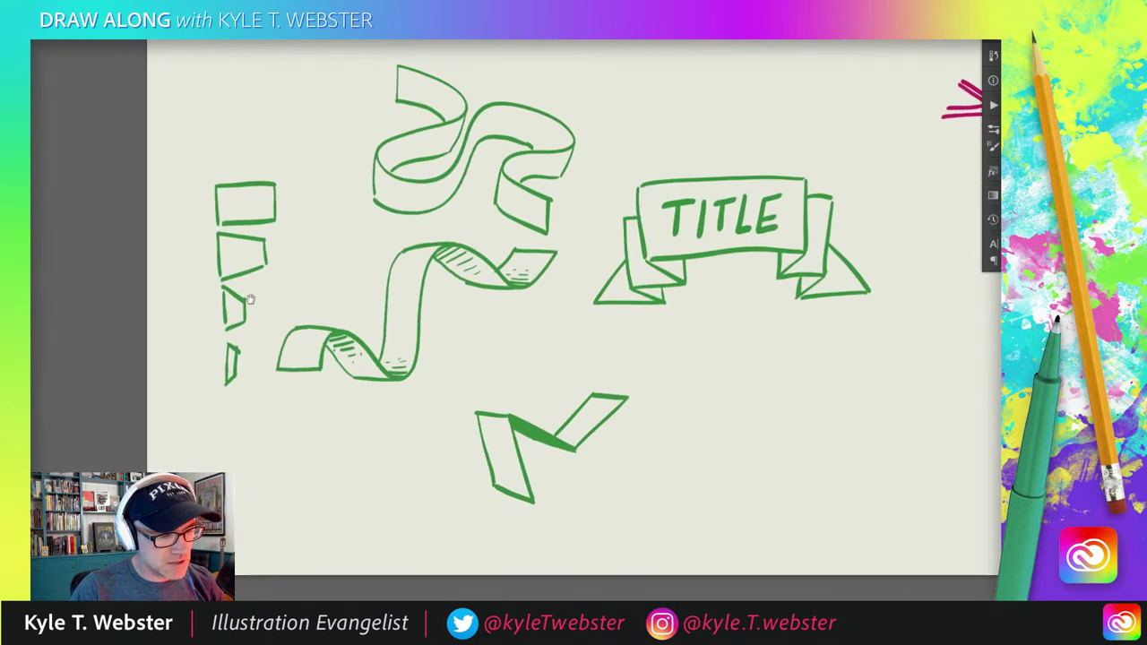
drag(426, 331, 372, 333)
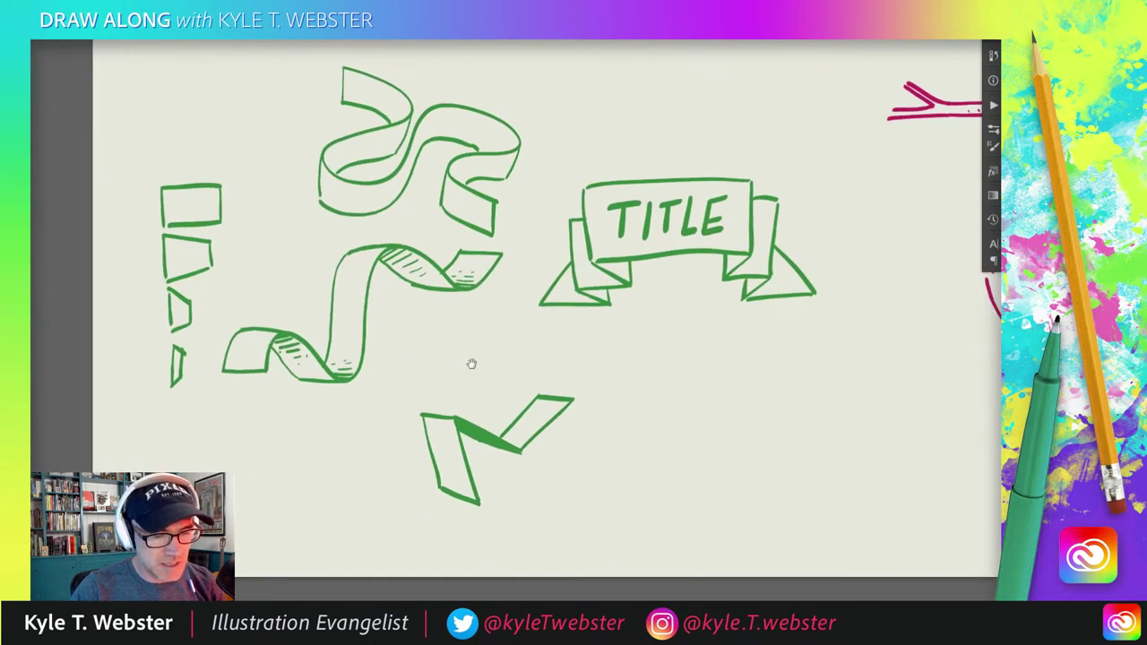
drag(469, 364, 361, 360)
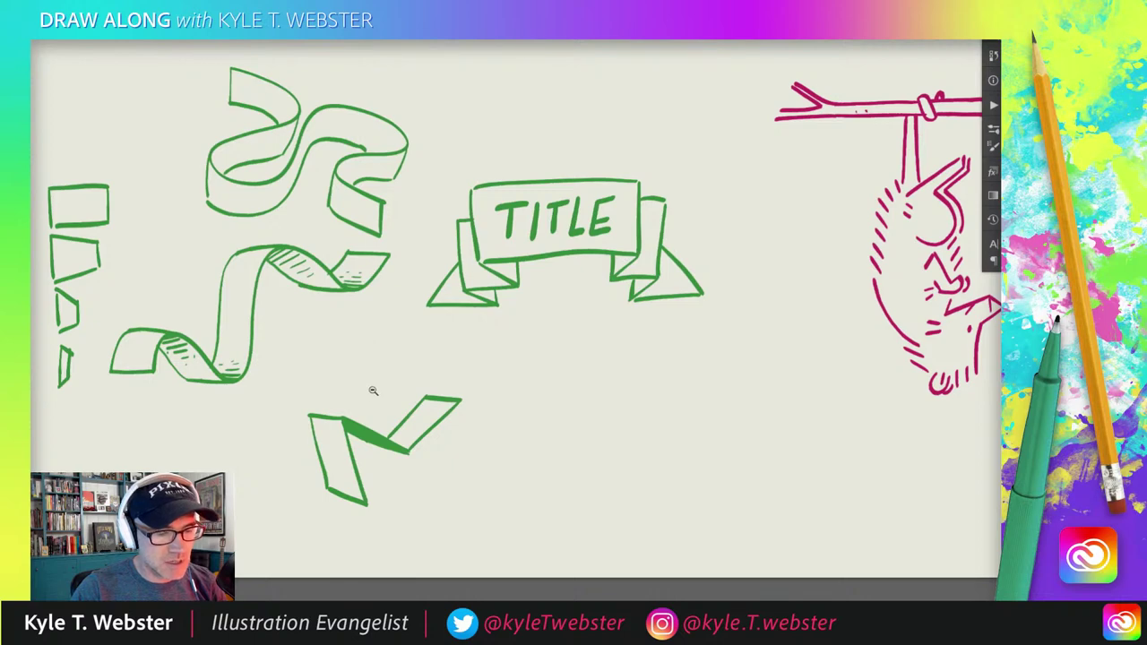
alt+click(372, 391)
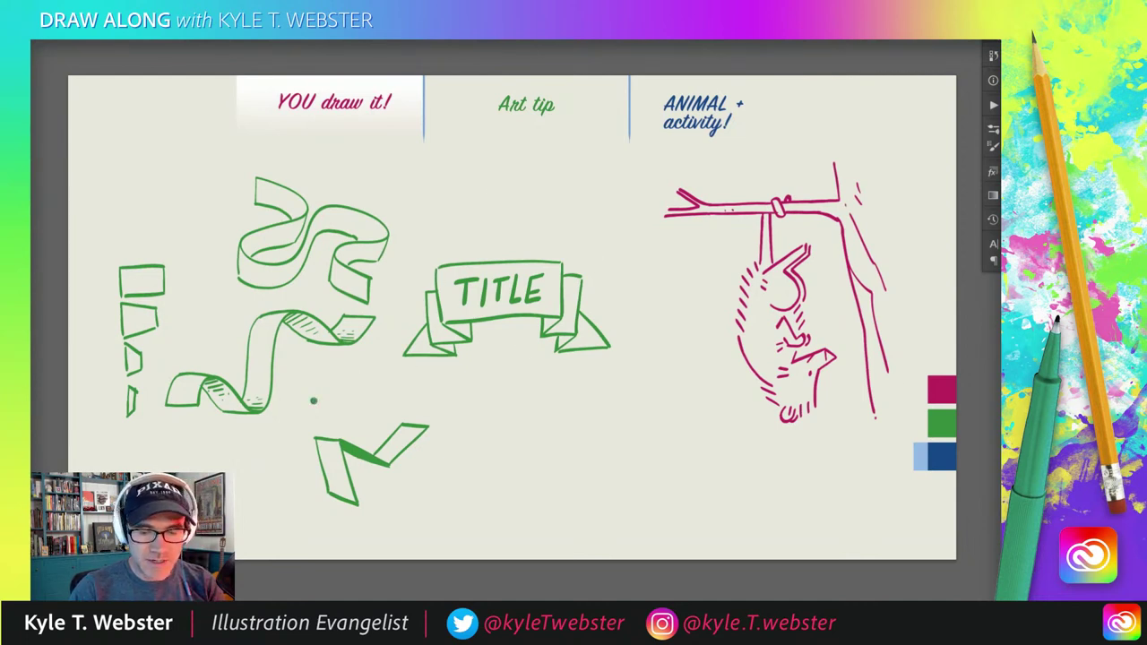
Undo to clear the green ribbons and red animal sketch from the page.
key(ctrl+z)
key(ctrl+z)
key(ctrl+z)
key(ctrl+z)
key(ctrl+z)
key(ctrl+z)
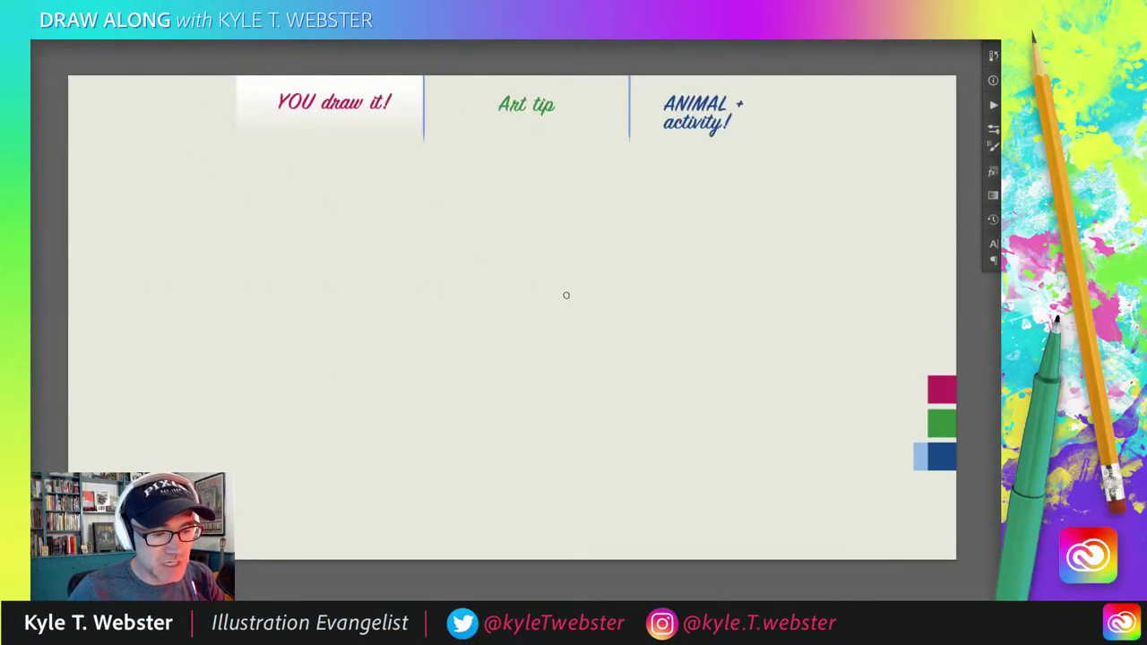
mouse_move(635, 267)
mouse_down()
mouse_move(535, 224)
mouse_move(494, 256)
mouse_move(494, 325)
mouse_move(528, 411)
mouse_move(586, 479)
mouse_move(187, 446)
mouse_up()
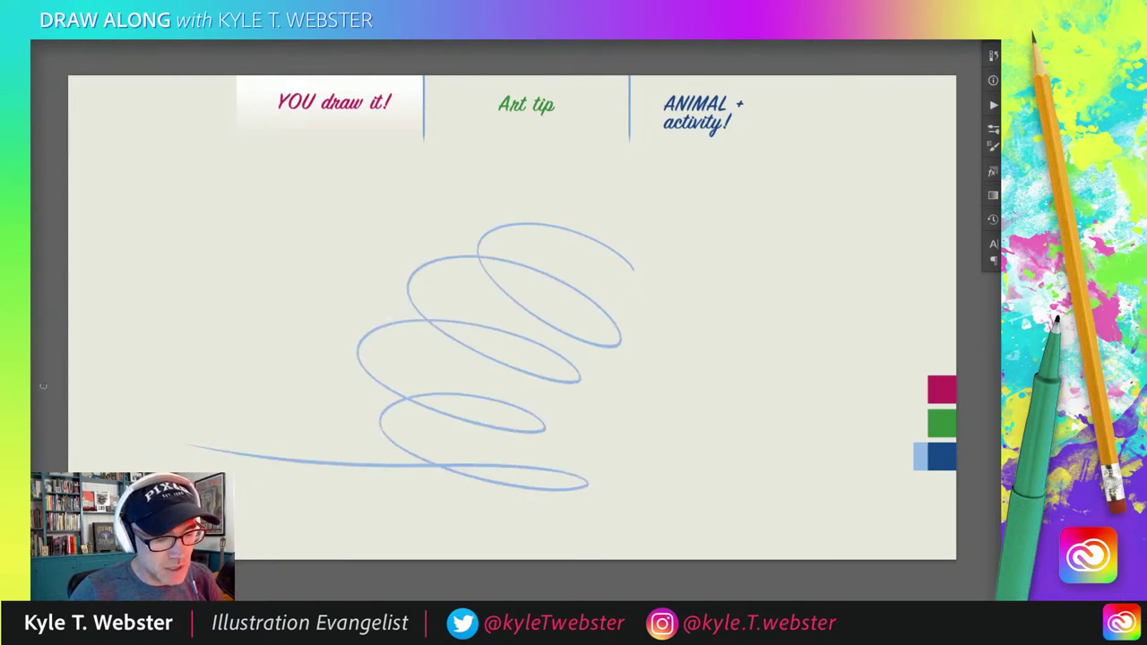
key(ctrl+z)
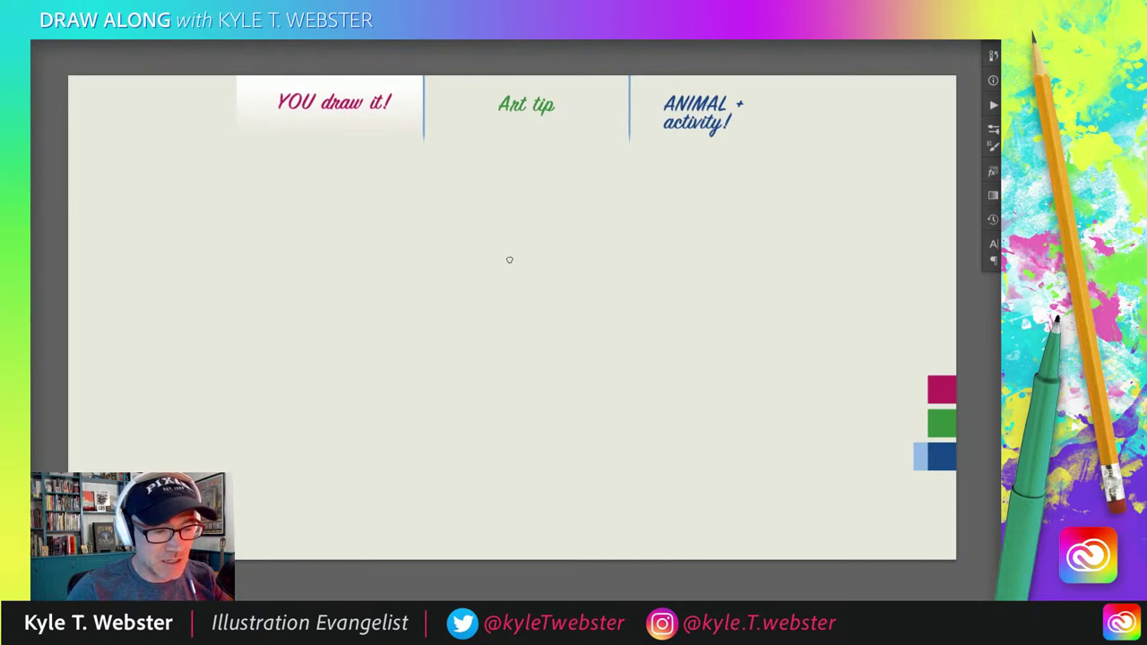
Sketch the gazelle's long horns and eye in light blue.
mouse_move(573, 206)
mouse_down()
mouse_move(536, 255)
mouse_move(527, 250)
mouse_up()
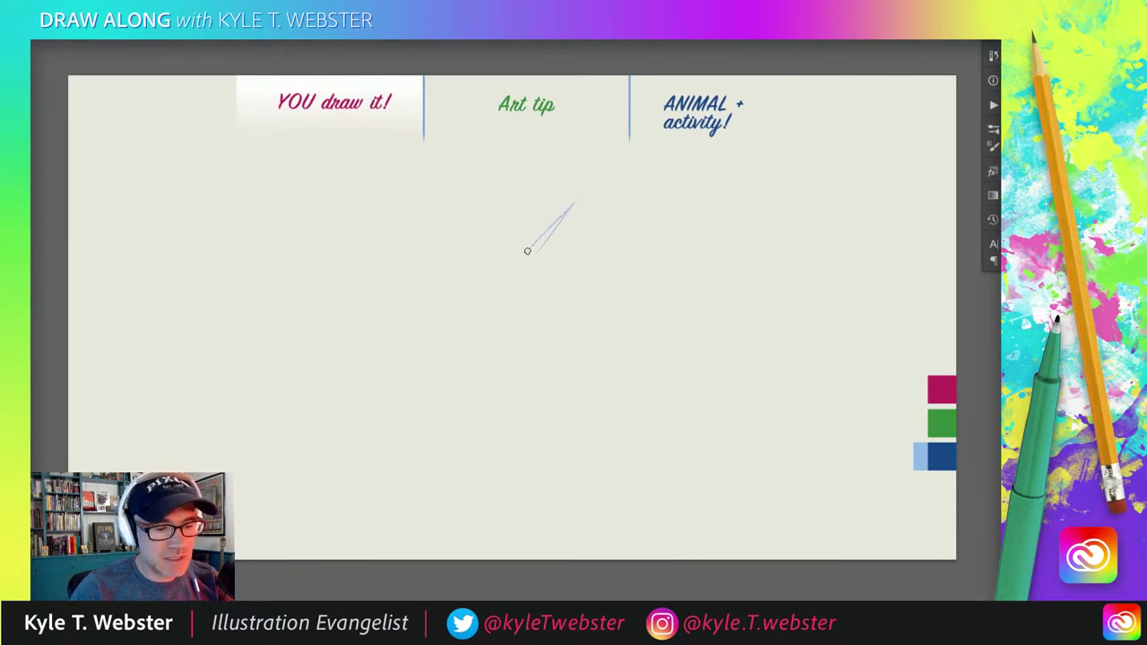
mouse_move(562, 201)
mouse_down()
mouse_move(478, 287)
mouse_move(564, 258)
mouse_move(535, 262)
mouse_up()
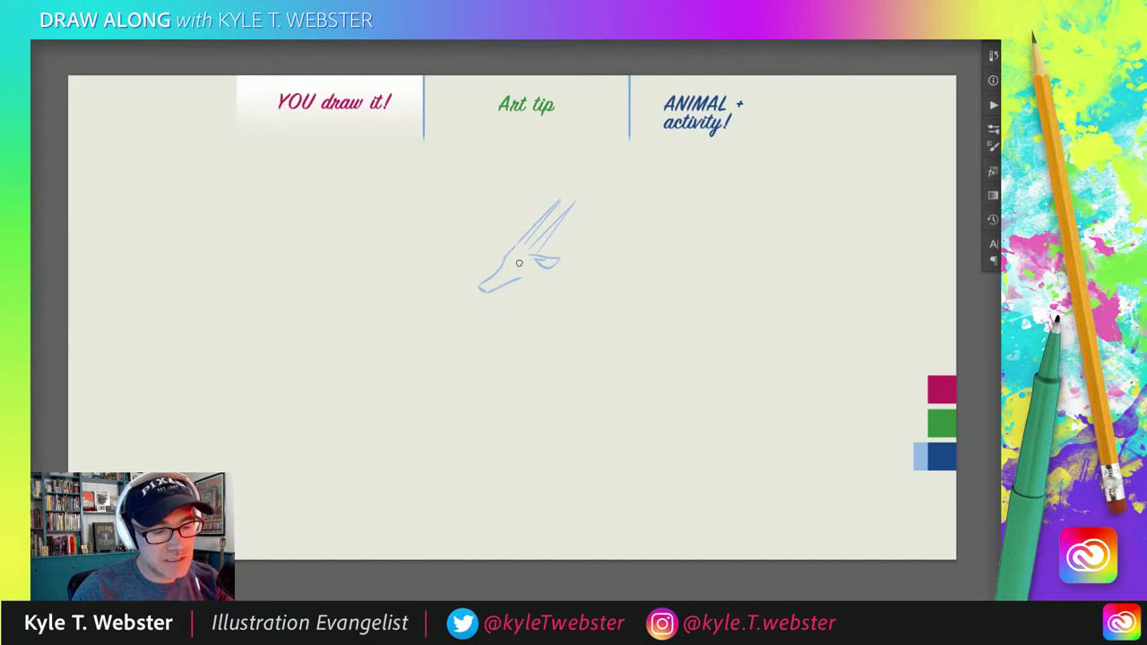
drag(516, 263, 519, 267)
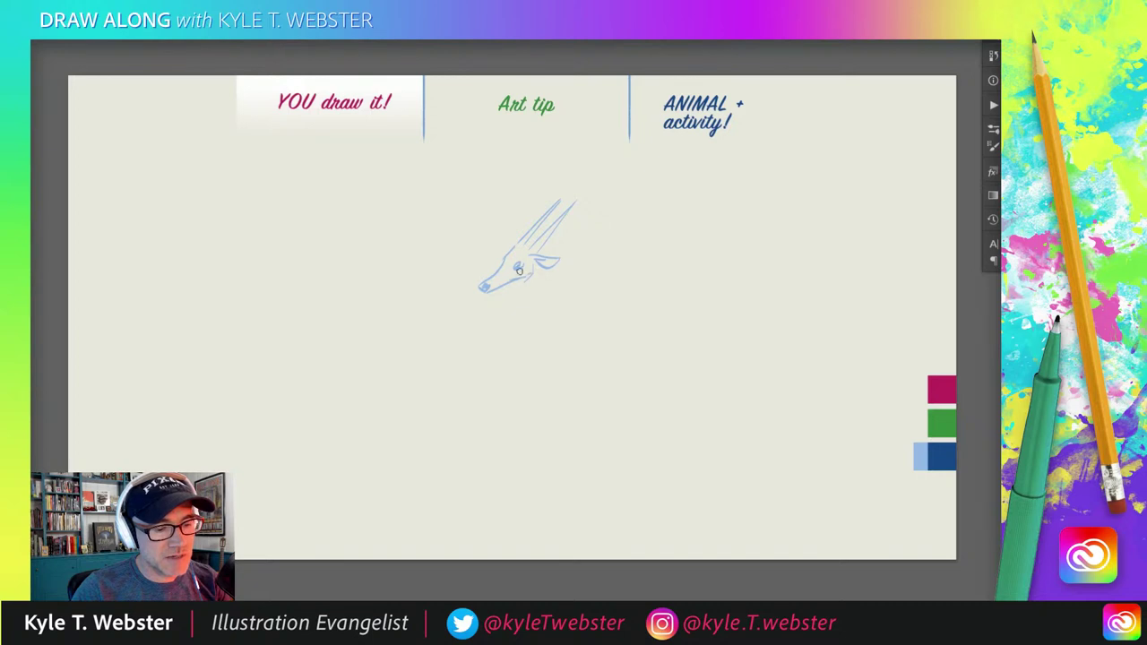
mouse_move(570, 205)
mouse_down()
mouse_move(521, 254)
mouse_move(570, 208)
mouse_move(499, 261)
mouse_up()
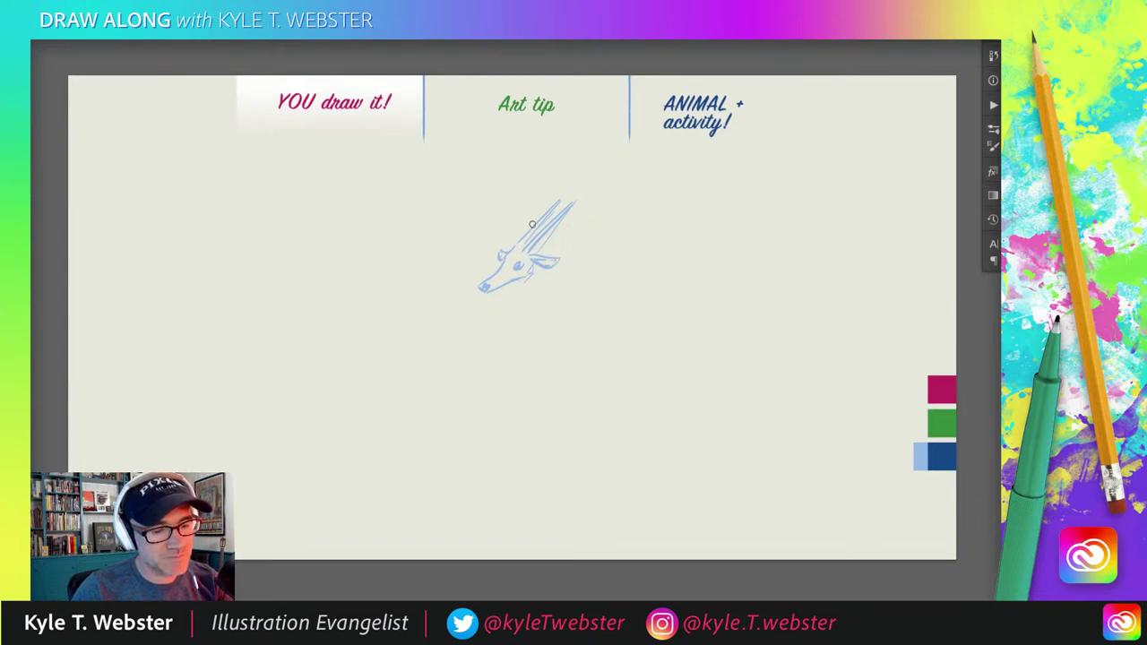
Move the sketch up the page and draw the neck and body below the head.
mouse_move(510, 264)
mouse_down()
mouse_move(501, 224)
mouse_move(519, 209)
mouse_move(536, 285)
mouse_up()
drag(521, 242, 518, 273)
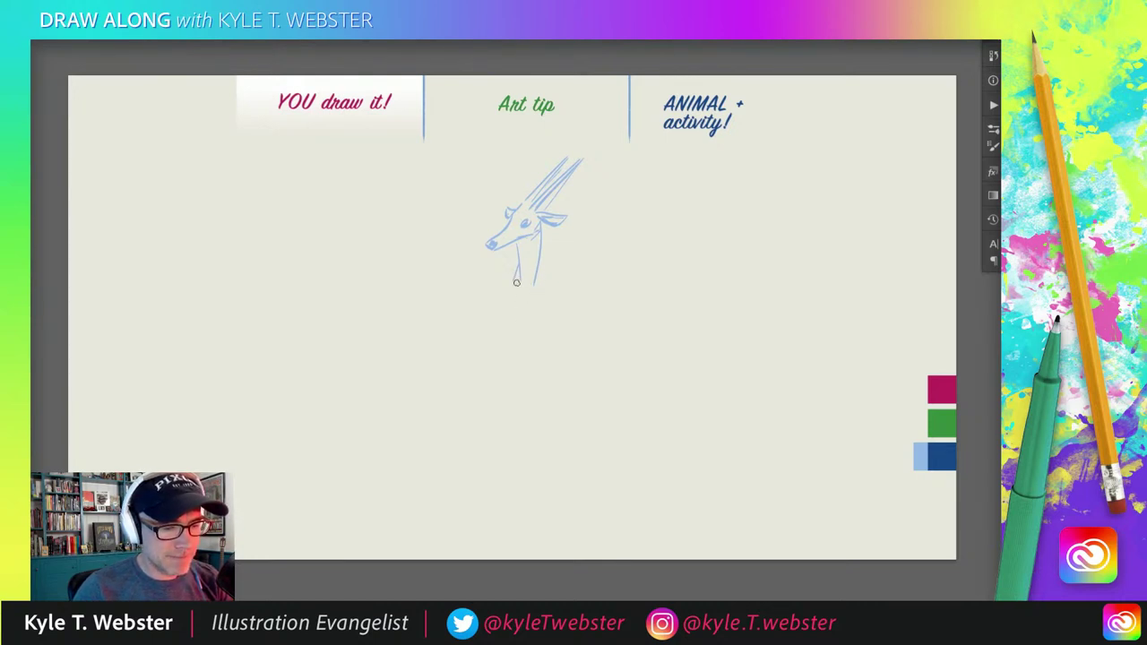
mouse_move(514, 280)
mouse_down()
mouse_move(528, 350)
mouse_move(536, 344)
mouse_move(514, 346)
mouse_move(538, 352)
mouse_move(513, 355)
mouse_move(539, 356)
mouse_move(507, 362)
mouse_move(508, 303)
mouse_up()
drag(542, 346, 549, 299)
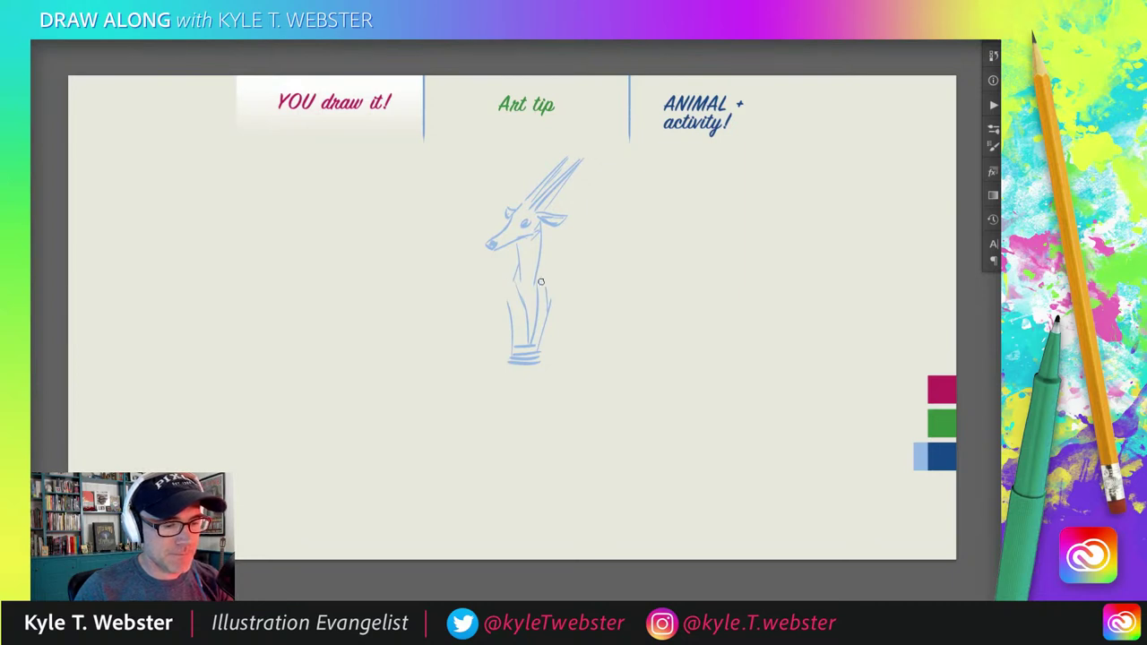
Sketch the robe's outline, left-side lines and chest line of the gazelle's body.
mouse_move(540, 282)
mouse_down()
mouse_move(570, 318)
mouse_move(562, 335)
mouse_move(570, 330)
mouse_move(539, 336)
mouse_move(570, 353)
mouse_move(551, 313)
mouse_move(563, 315)
mouse_move(539, 333)
mouse_move(553, 319)
mouse_move(549, 333)
mouse_move(561, 334)
mouse_move(570, 360)
mouse_up()
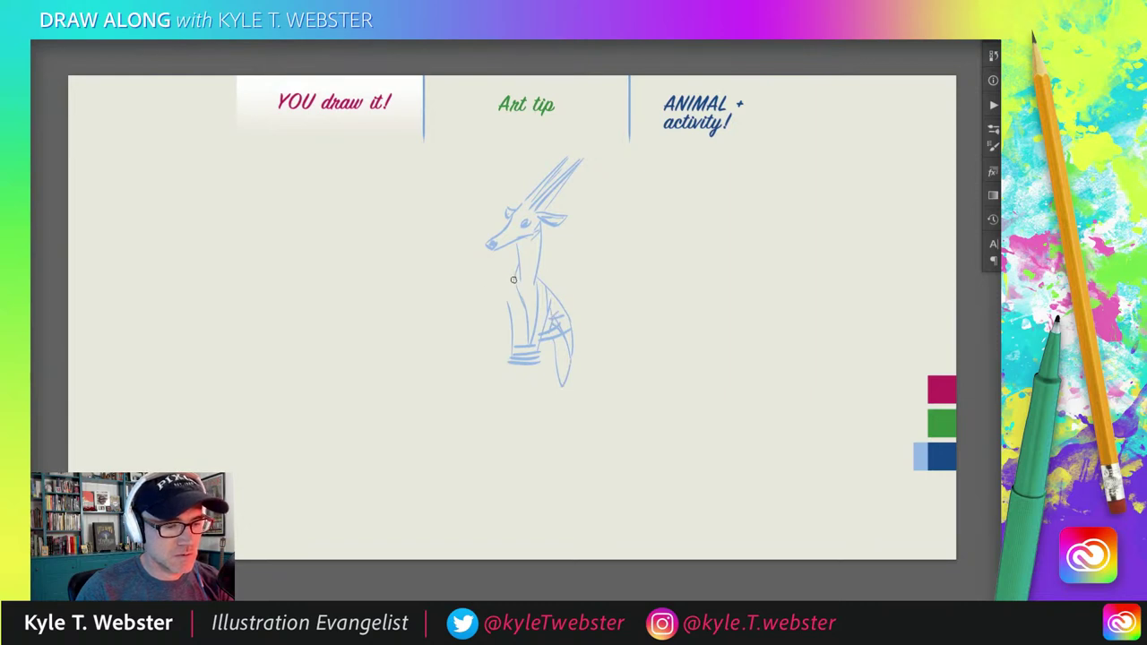
drag(511, 278, 476, 373)
mouse_move(485, 305)
mouse_down()
mouse_move(475, 373)
mouse_move(488, 357)
mouse_move(464, 357)
mouse_move(481, 331)
mouse_move(466, 301)
mouse_move(477, 313)
mouse_move(440, 283)
mouse_up()
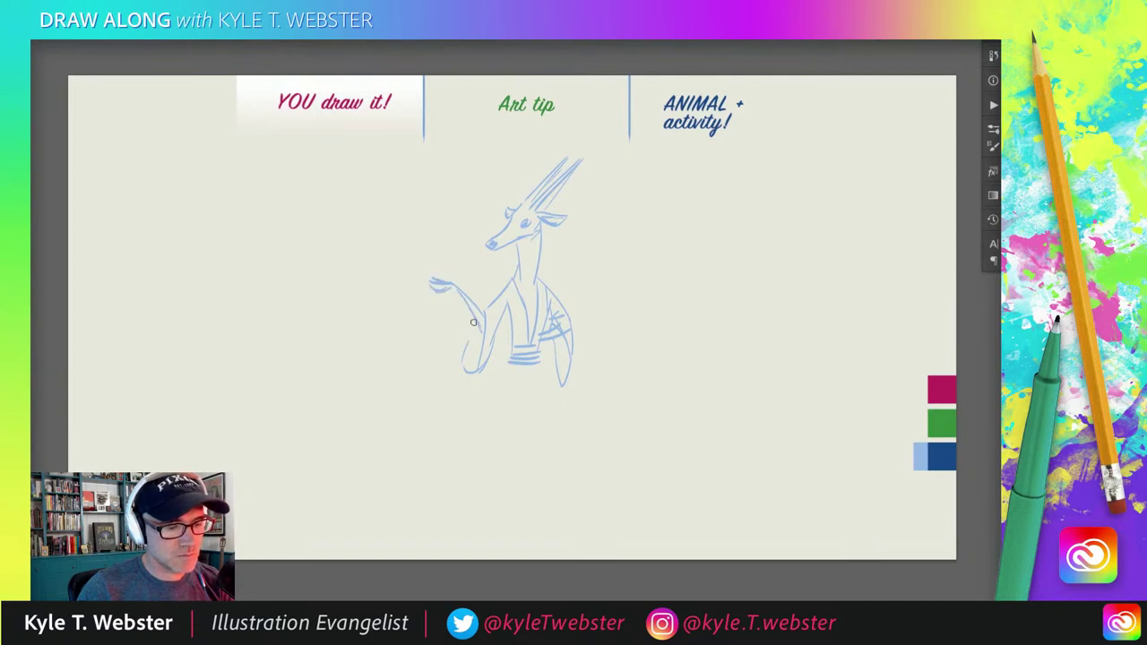
mouse_move(473, 323)
mouse_down()
mouse_move(468, 370)
mouse_move(484, 319)
mouse_move(491, 331)
mouse_move(506, 314)
mouse_move(526, 345)
mouse_up()
mouse_move(538, 280)
mouse_down()
mouse_move(534, 344)
mouse_move(476, 314)
mouse_move(520, 305)
mouse_up()
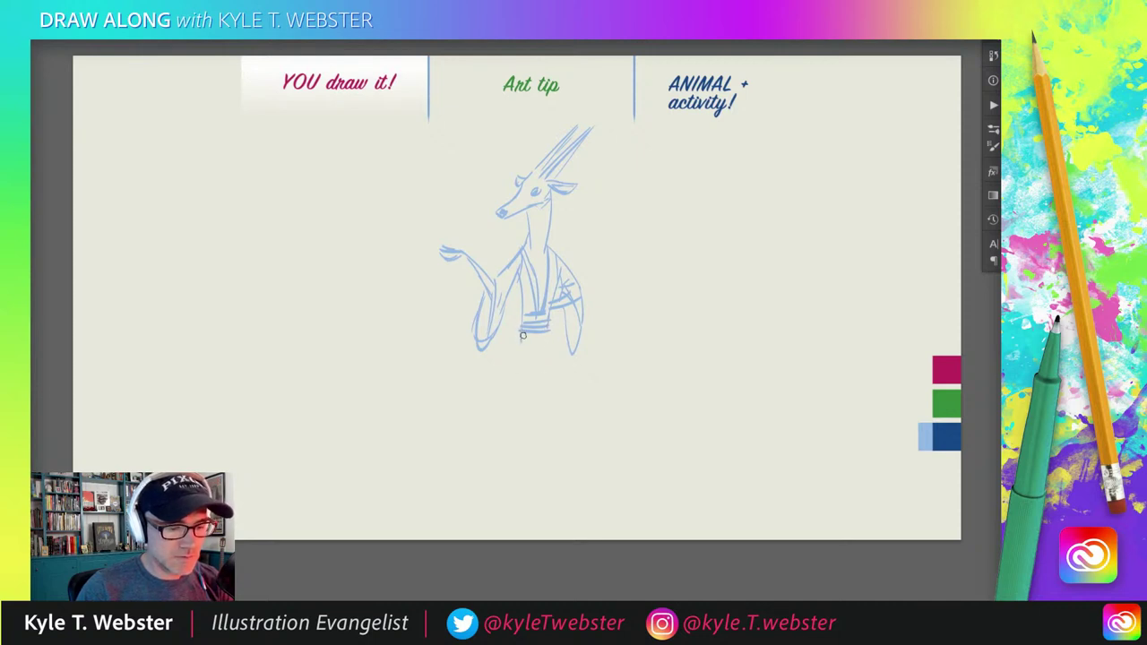
Sketch the wide trouser legs and two feet, redrawing one leg and nudging the sketch up.
mouse_move(518, 333)
mouse_down()
mouse_move(513, 410)
mouse_move(539, 397)
mouse_move(538, 337)
mouse_move(557, 405)
mouse_up()
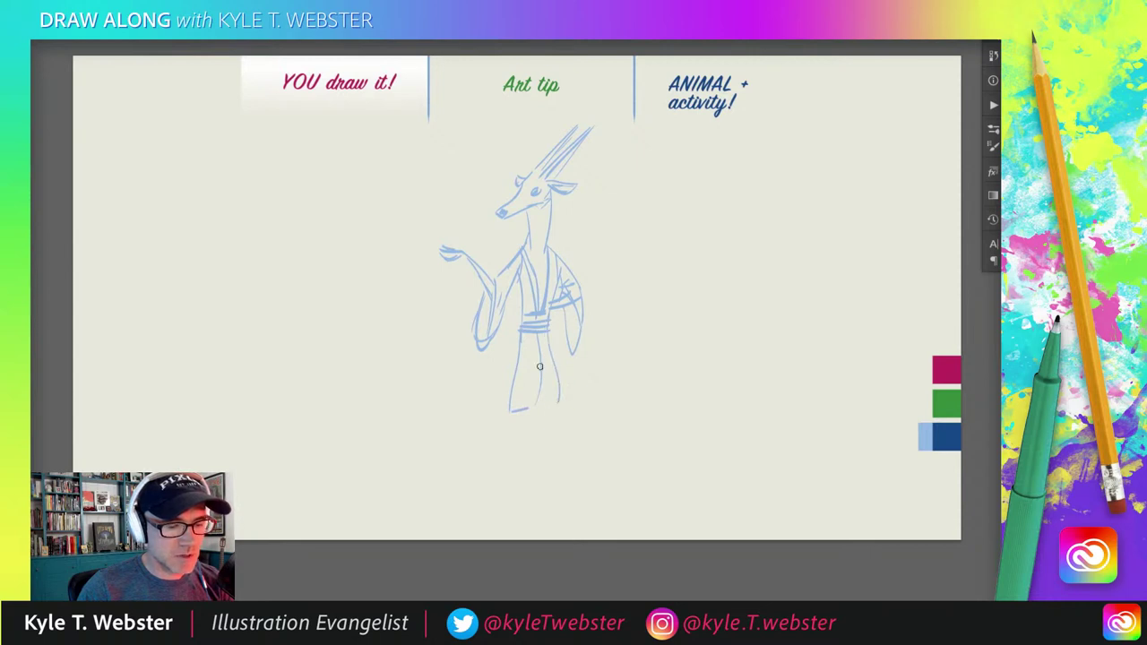
key(ctrl+z)
mouse_move(545, 329)
mouse_down()
mouse_move(560, 388)
mouse_move(541, 346)
mouse_move(581, 482)
mouse_move(547, 490)
mouse_move(540, 376)
mouse_up()
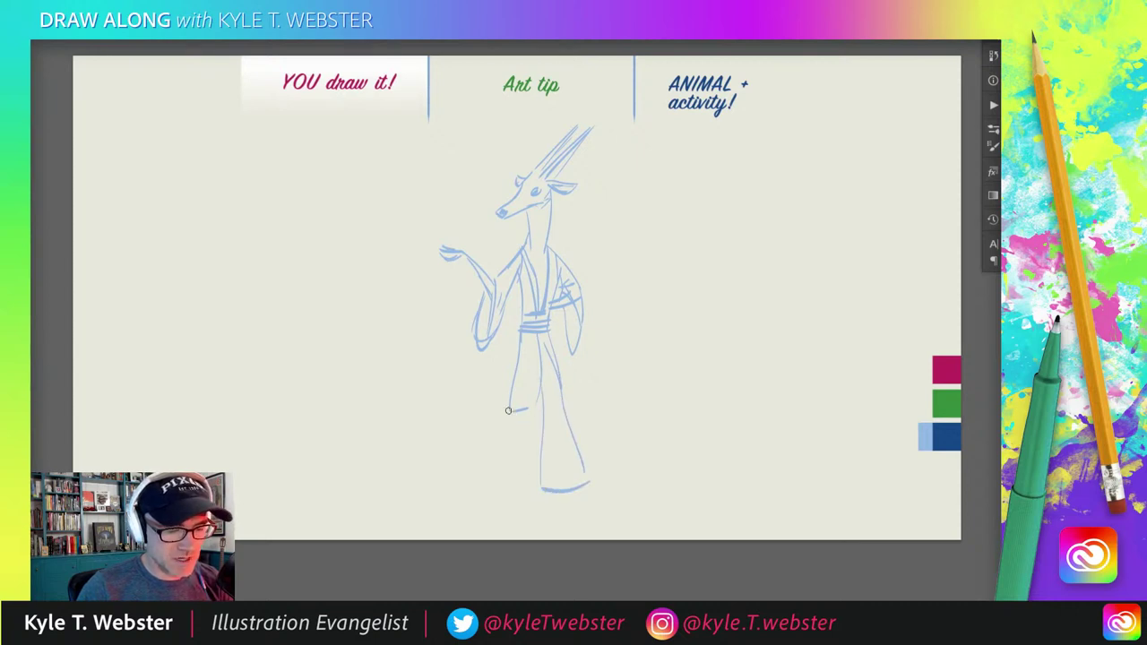
mouse_move(533, 489)
mouse_down()
mouse_move(497, 476)
mouse_move(498, 492)
mouse_move(510, 401)
mouse_up()
drag(512, 320, 506, 279)
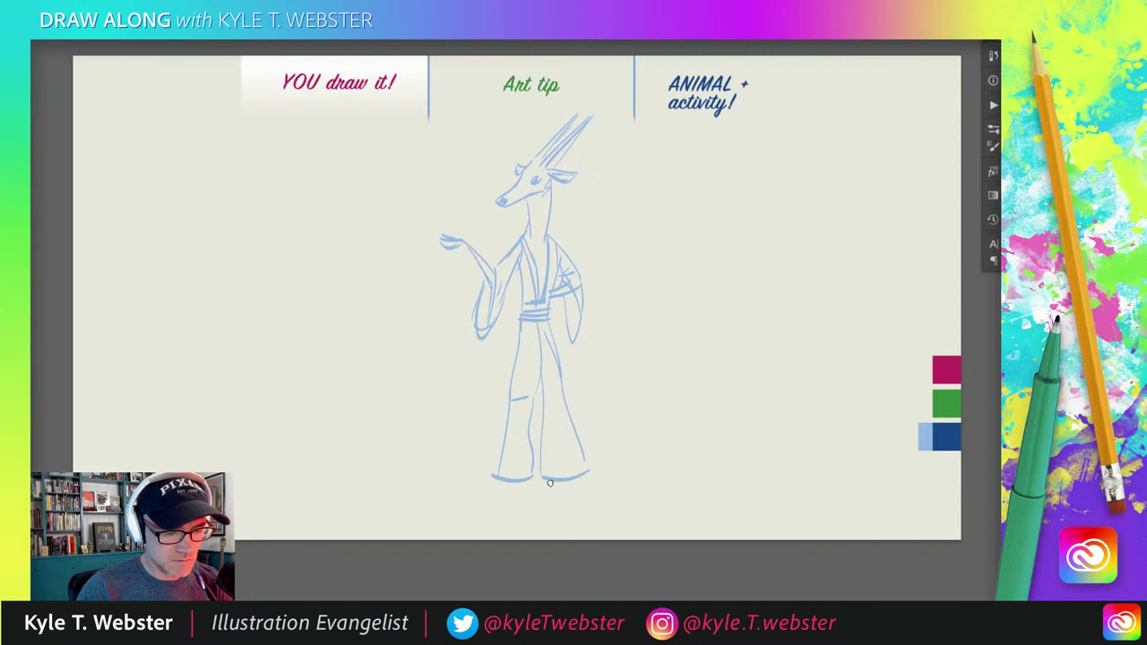
mouse_move(550, 484)
mouse_down()
mouse_move(589, 509)
mouse_move(575, 498)
mouse_move(520, 506)
mouse_move(527, 495)
mouse_move(520, 520)
mouse_move(506, 519)
mouse_move(513, 487)
mouse_up()
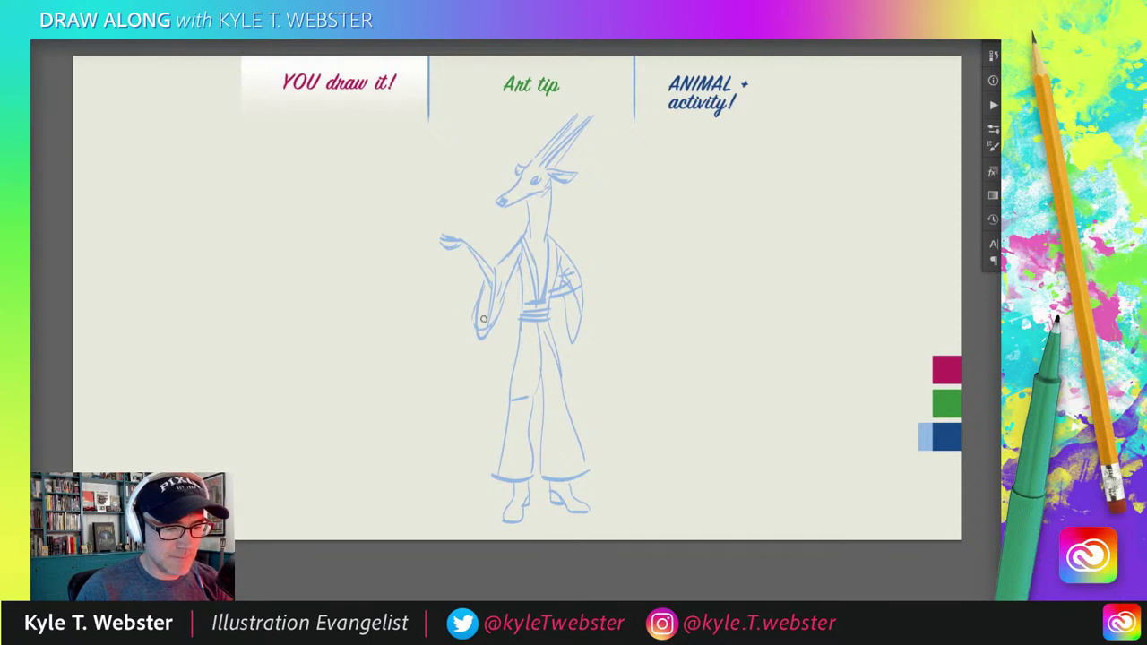
Shrink the gazelle sketch from its top-left corner, shift it up-left, then zoom in on the head.
click(516, 384)
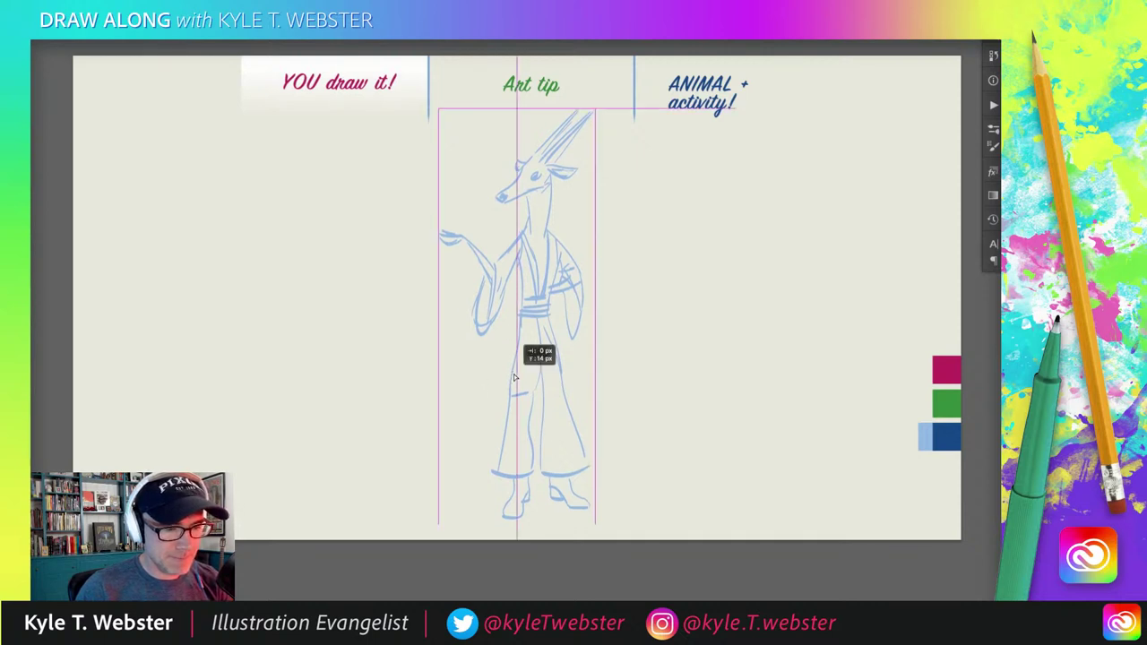
click(436, 322)
click(440, 255)
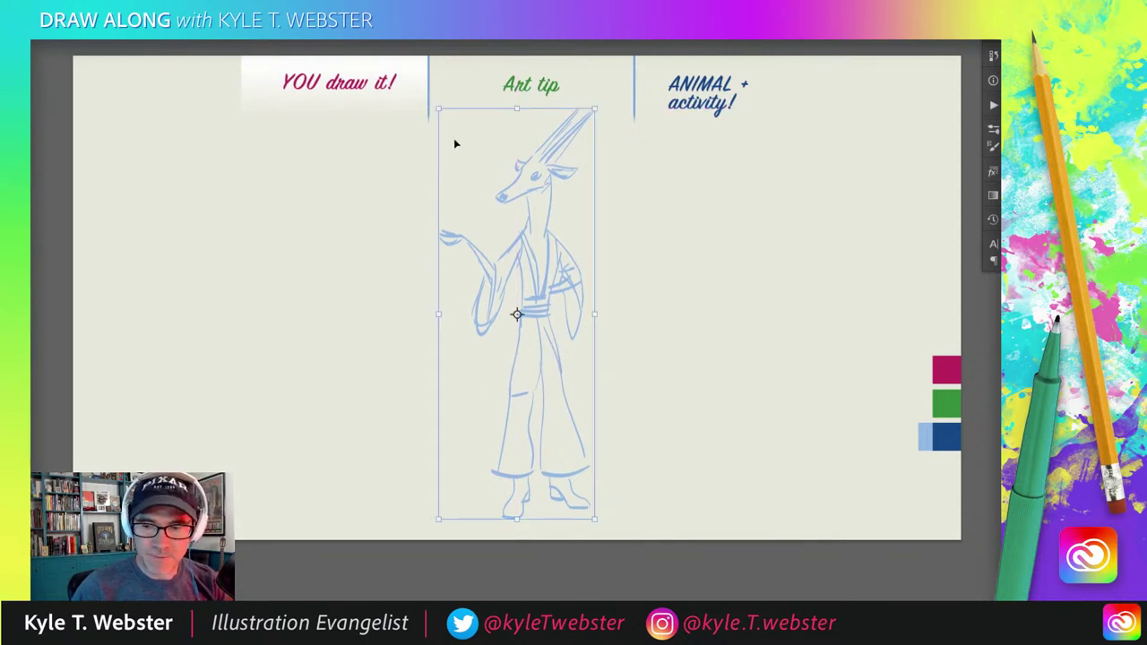
drag(438, 110, 446, 135)
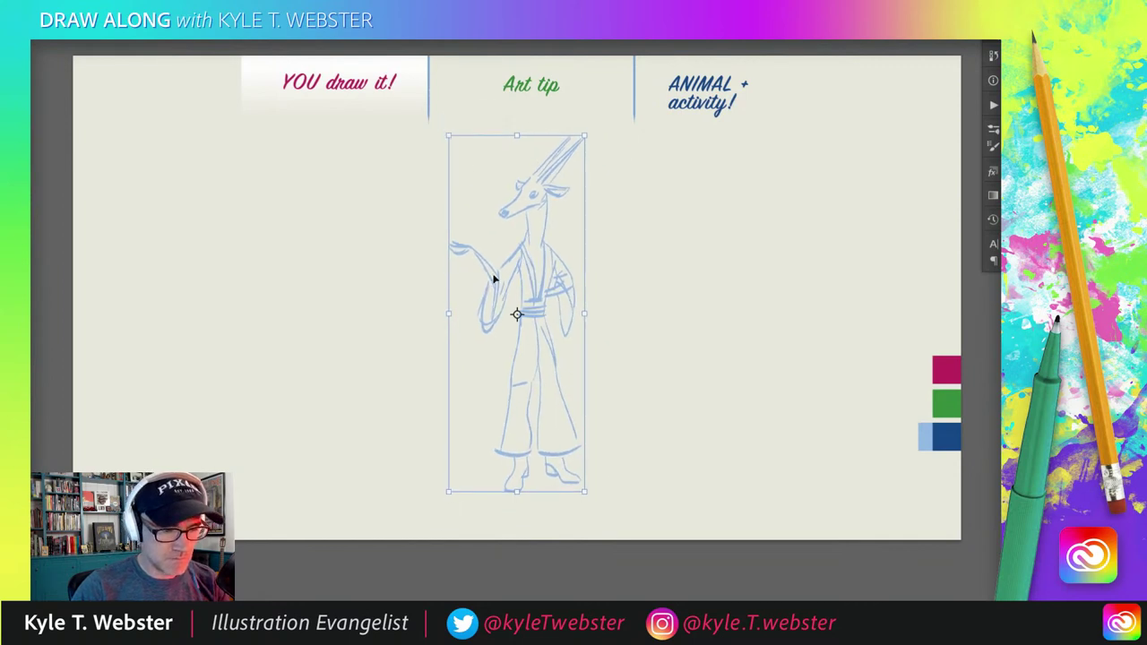
drag(494, 274, 483, 264)
key(ctrl+shift+a)
key(b)
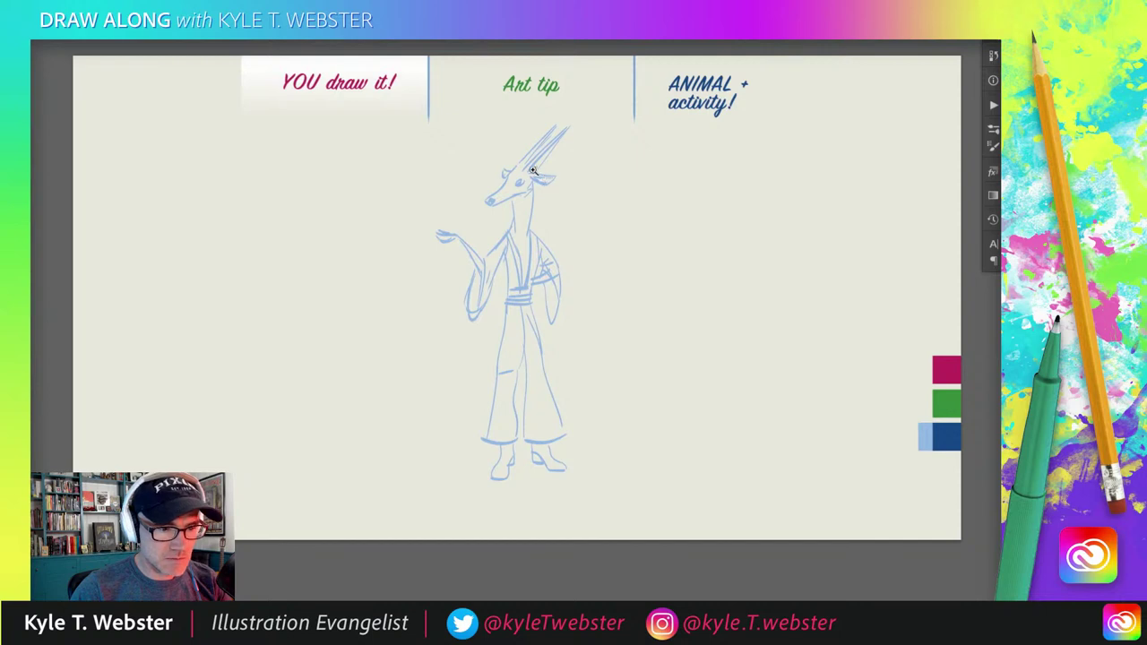
scroll(527, 215, up, 2)
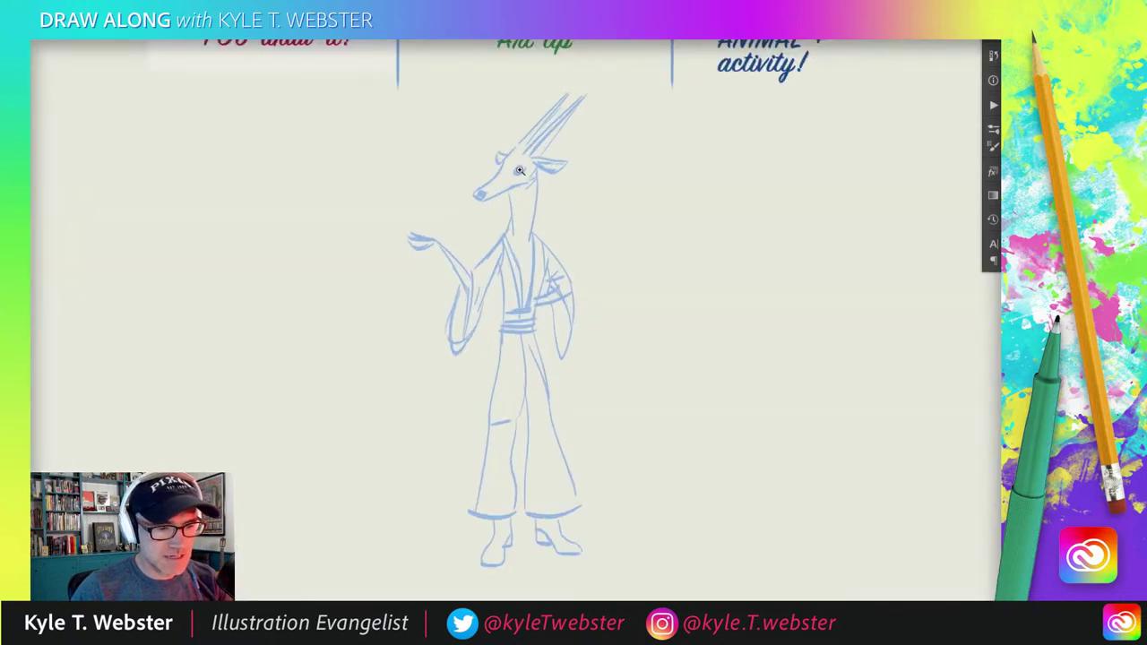
scroll(521, 170, up, 1)
Erase the old right ear by the horn base and sketch a new drooping ear.
mouse_move(547, 162)
mouse_down()
mouse_move(584, 177)
mouse_move(542, 147)
mouse_up()
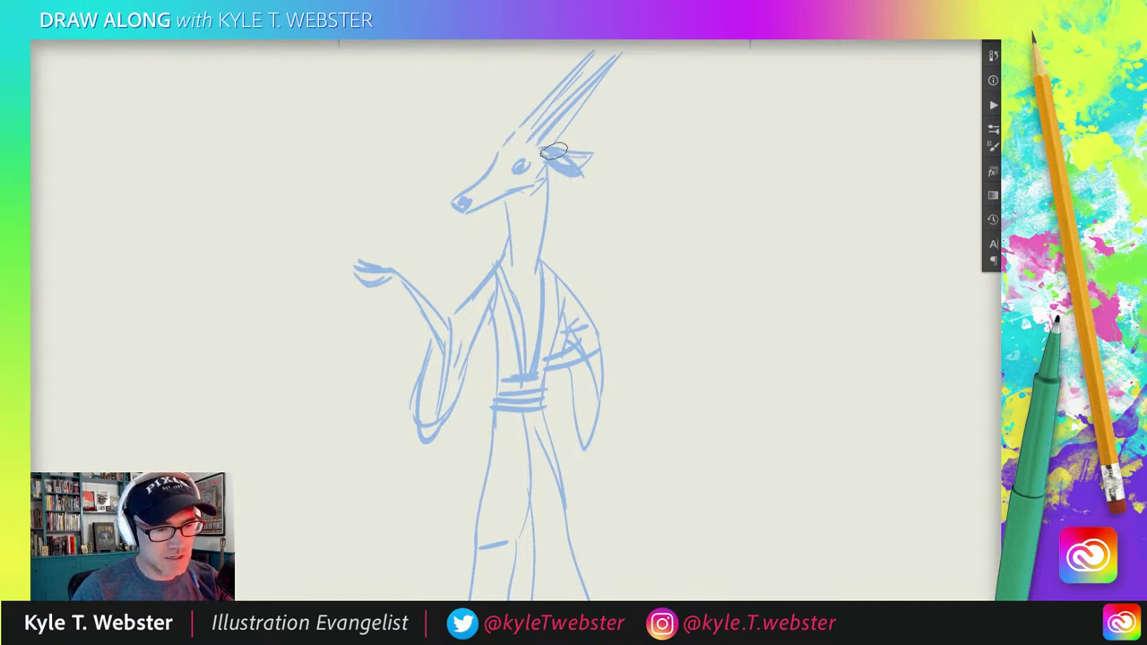
mouse_move(554, 152)
mouse_down()
mouse_move(554, 109)
mouse_move(601, 77)
mouse_move(560, 126)
mouse_move(592, 79)
mouse_move(556, 87)
mouse_move(585, 63)
mouse_move(524, 135)
mouse_move(585, 62)
mouse_move(513, 140)
mouse_up()
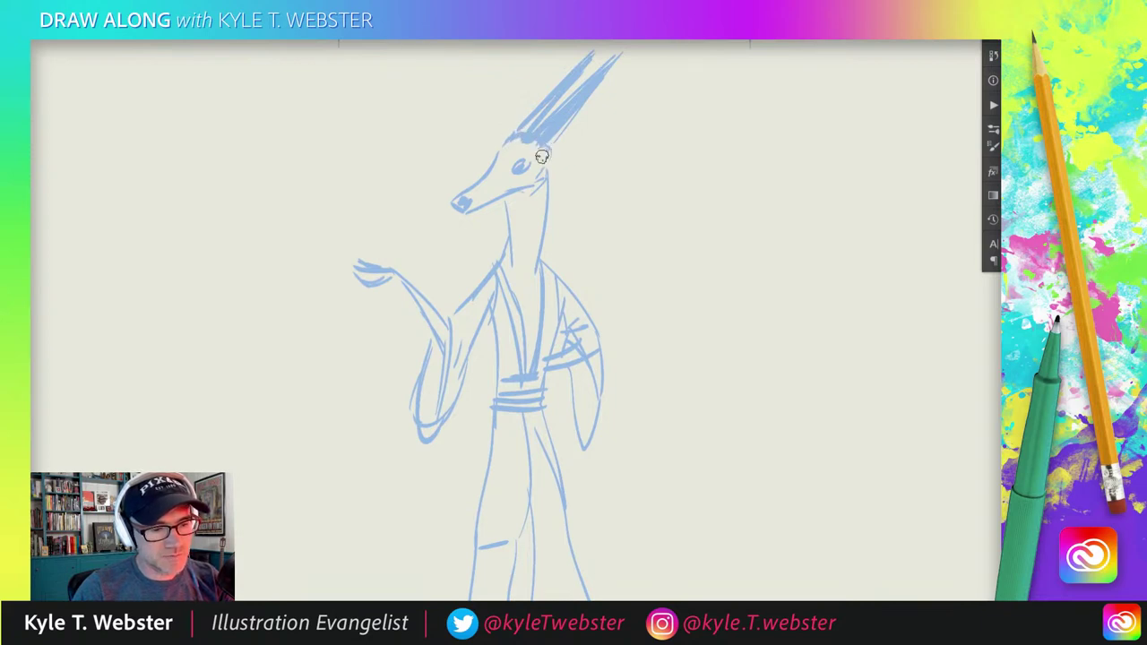
drag(541, 149, 538, 171)
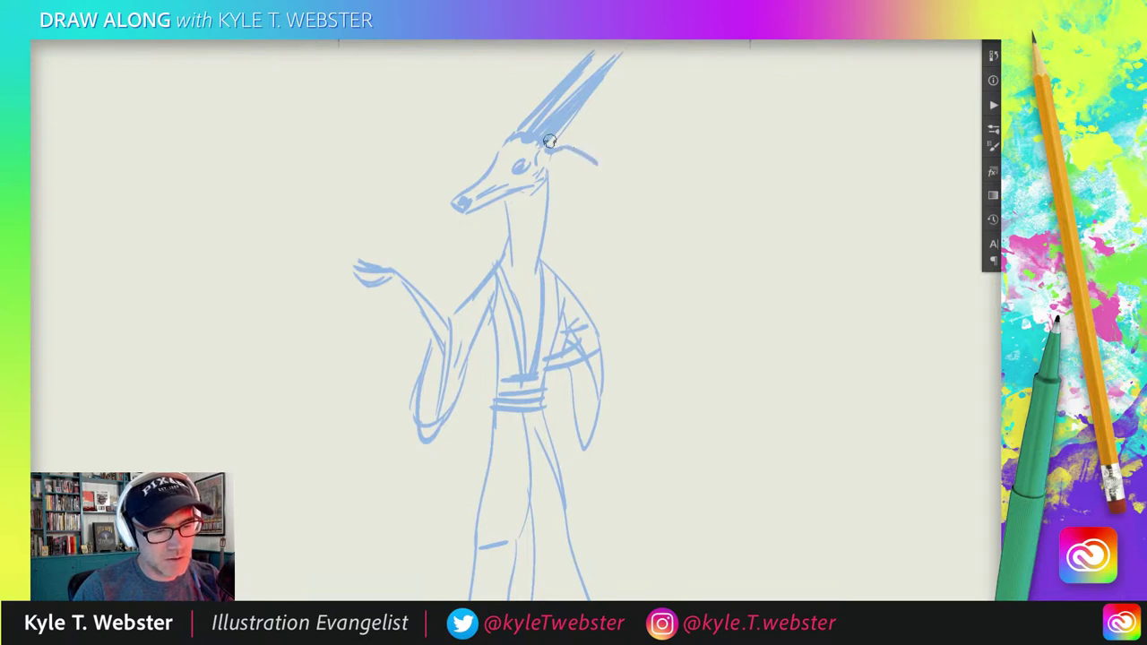
mouse_move(547, 145)
mouse_down()
mouse_move(589, 178)
mouse_move(571, 185)
mouse_move(550, 151)
mouse_move(557, 178)
mouse_move(544, 152)
mouse_up()
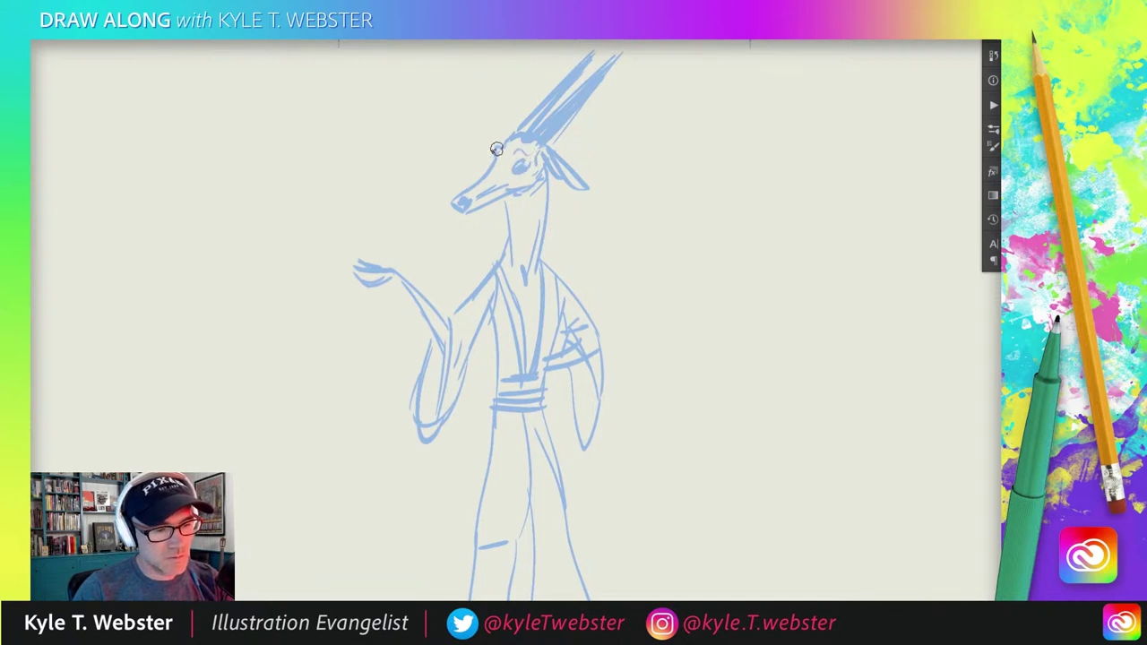
Sketch a long diagonal line down the trousers' left side and another down the right side.
scroll(431, 295, down, 3)
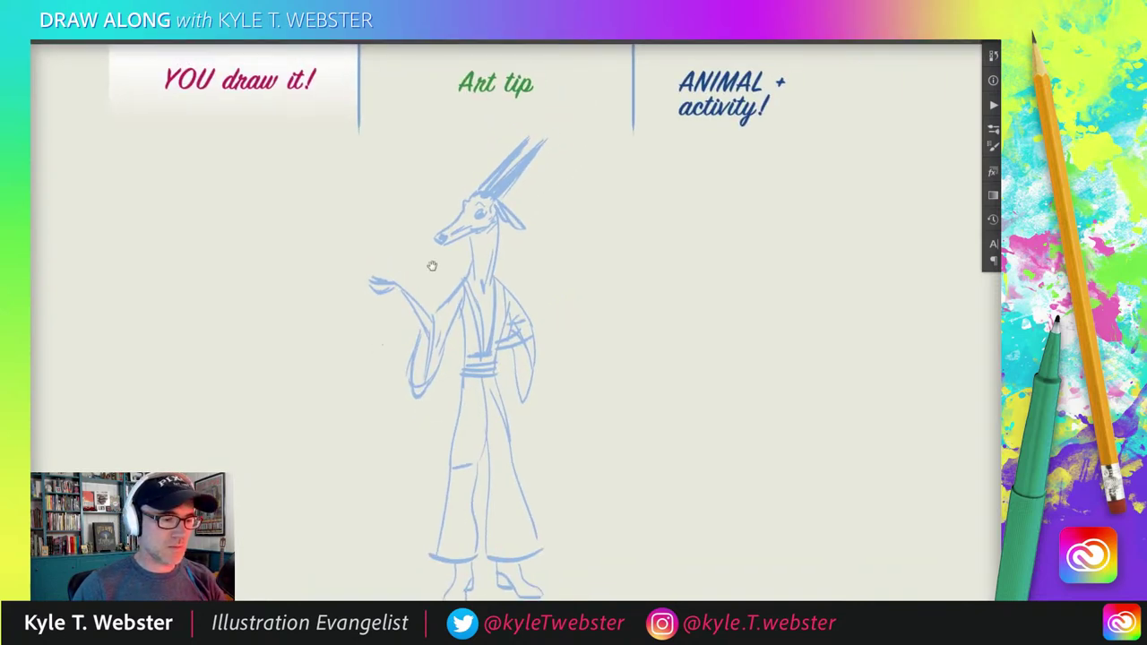
scroll(406, 283, down, 2)
scroll(425, 451, down, 1)
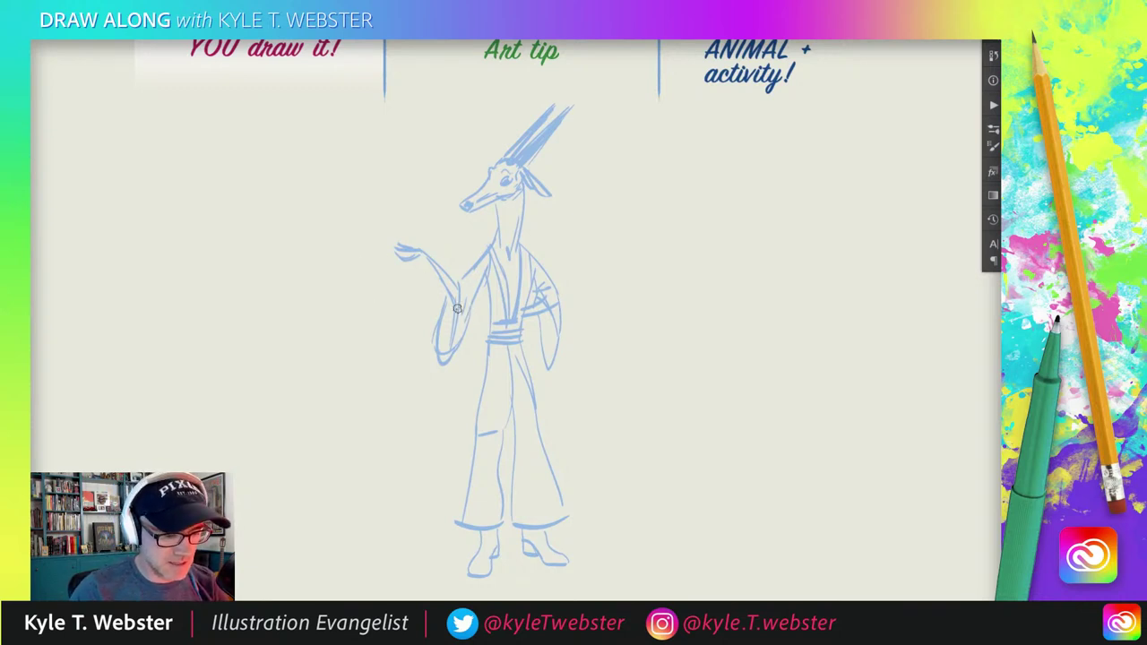
mouse_move(461, 378)
mouse_down()
mouse_move(476, 350)
mouse_move(468, 410)
mouse_up()
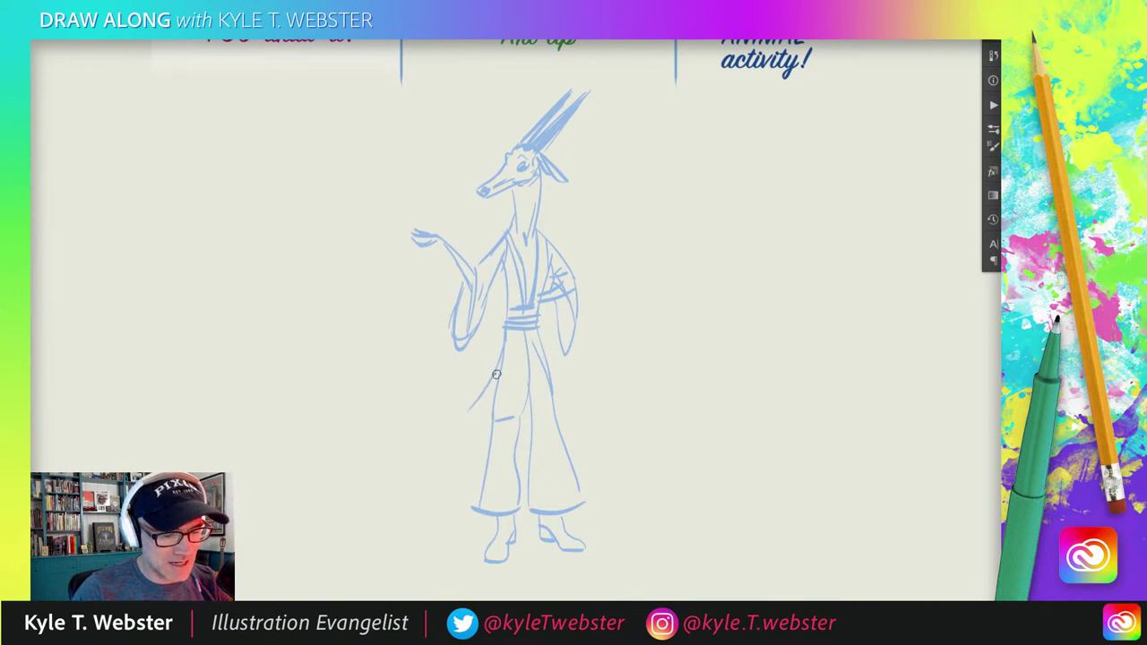
drag(504, 350, 452, 434)
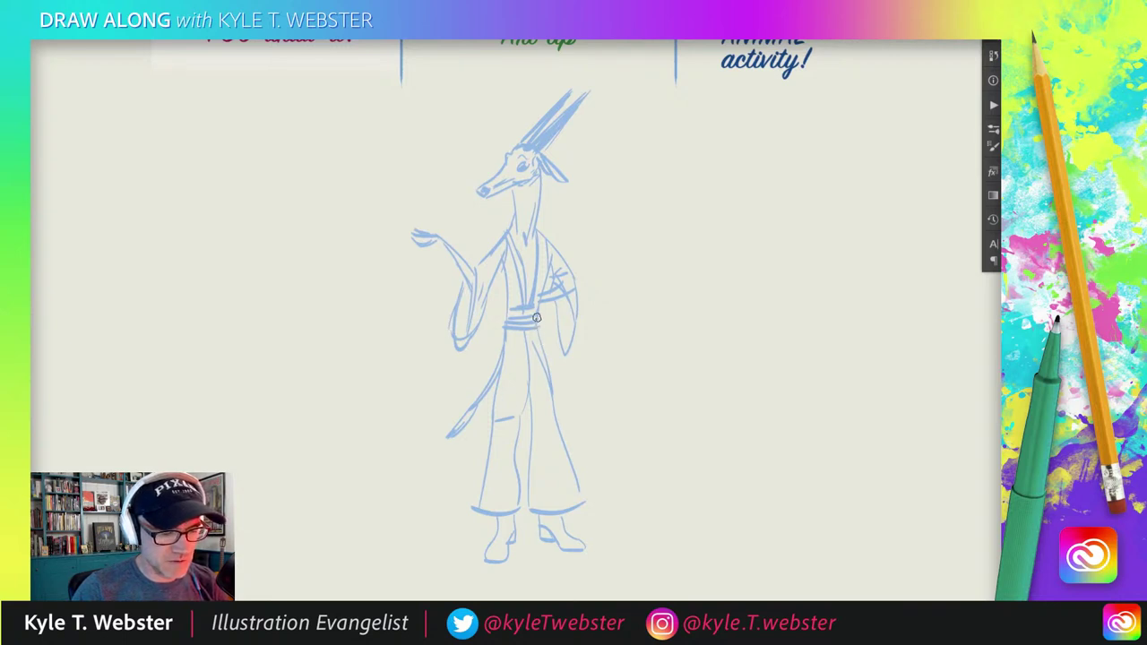
mouse_move(536, 318)
mouse_down()
mouse_move(578, 495)
mouse_move(522, 517)
mouse_move(484, 512)
mouse_move(491, 430)
mouse_up()
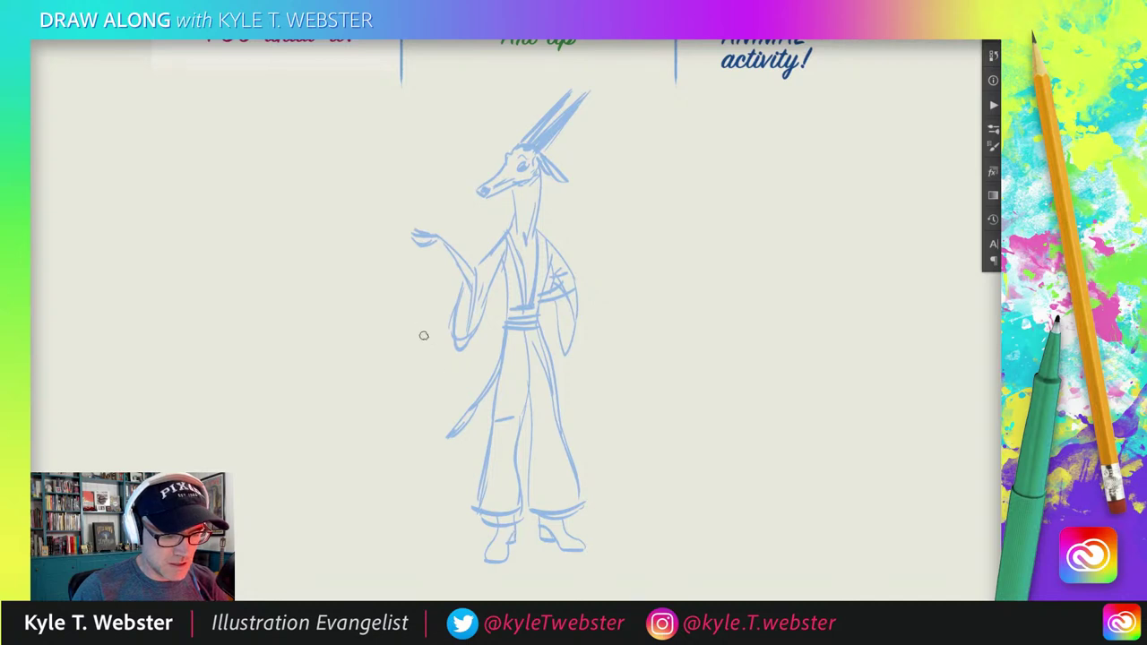
scroll(450, 418, up, 1)
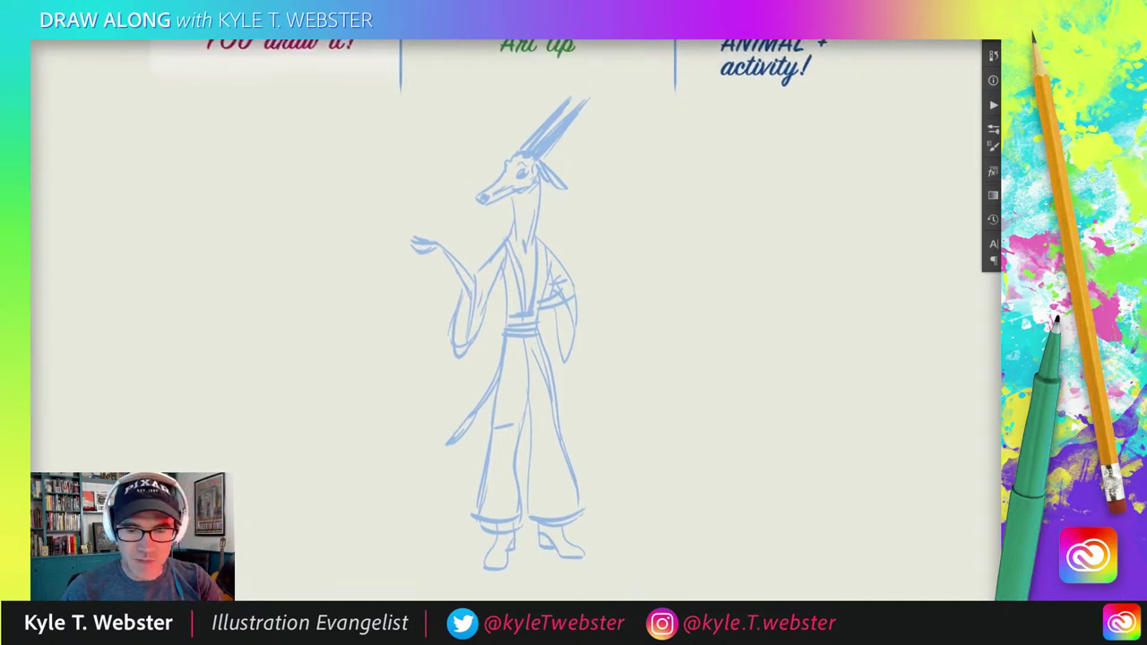
Fade the blue sketch to low opacity and sample the dark blue ink colour.
key(2)
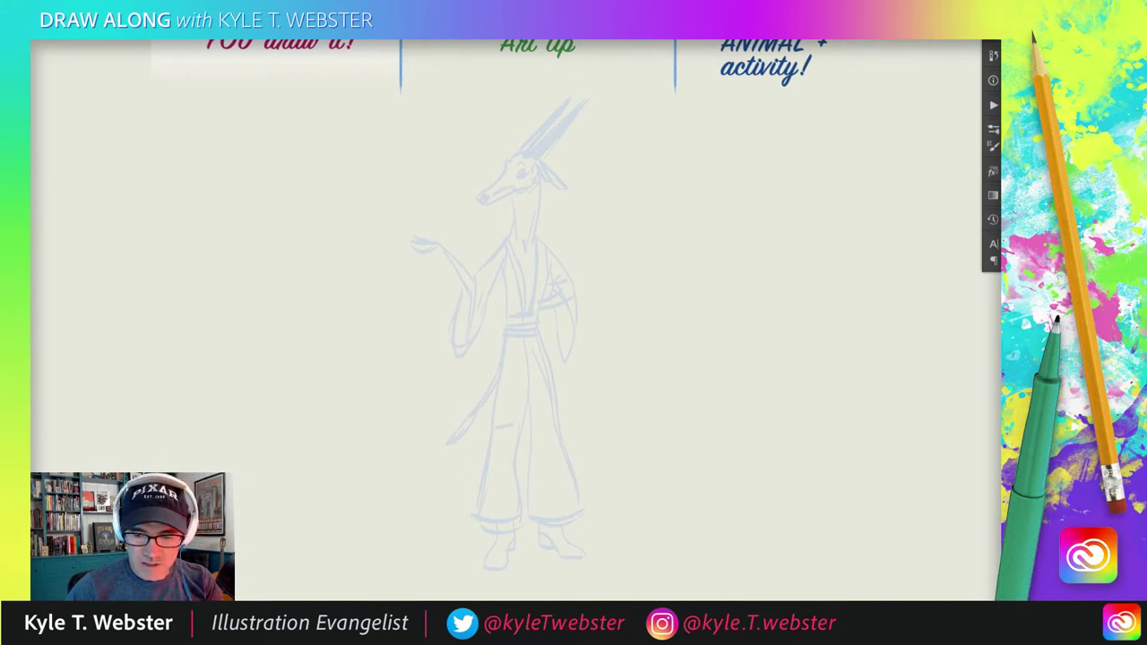
scroll(932, 322, right, 5)
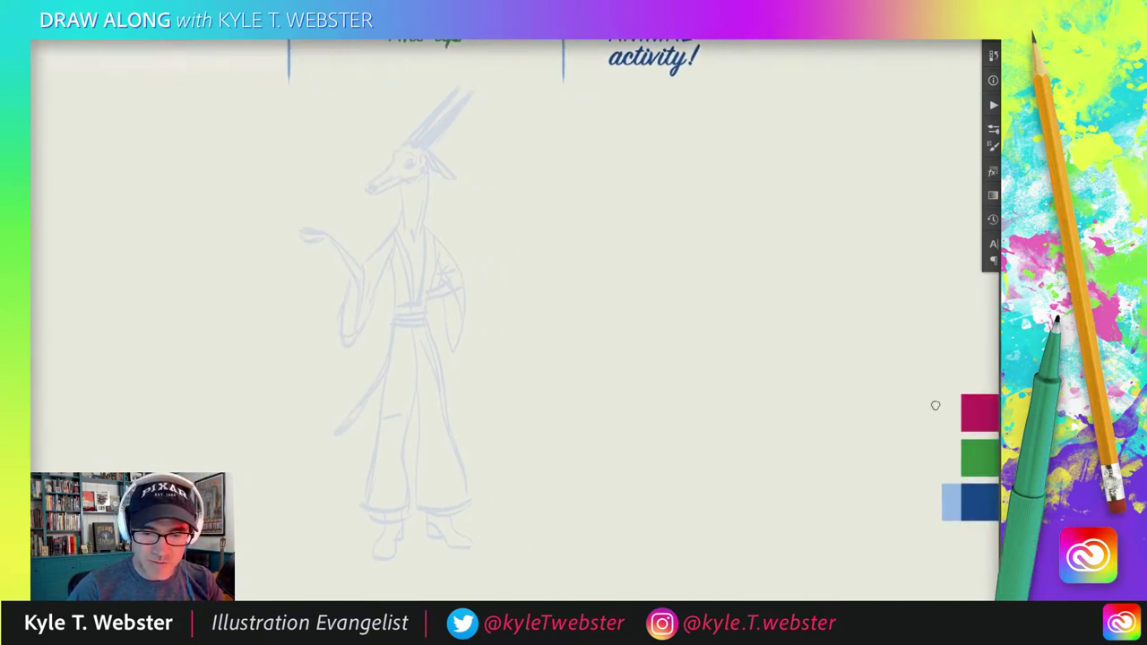
alt+click(988, 496)
Zoom in on the head and ink the gazelle's eye in dark blue.
scroll(492, 404, left, 5)
scroll(629, 408, up, 2)
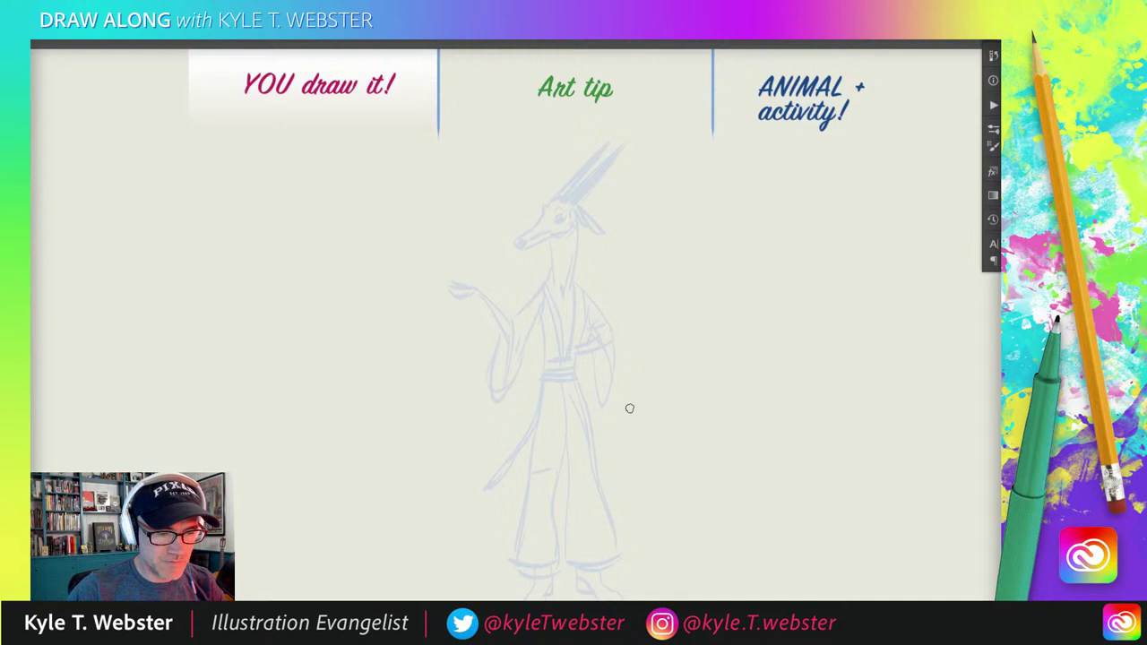
click(542, 211)
mouse_move(590, 231)
mouse_down()
mouse_move(608, 224)
mouse_move(594, 204)
mouse_move(599, 224)
mouse_move(606, 213)
mouse_move(586, 195)
mouse_move(553, 192)
mouse_move(515, 256)
mouse_move(472, 293)
mouse_move(510, 289)
mouse_move(490, 305)
mouse_move(632, 264)
mouse_up()
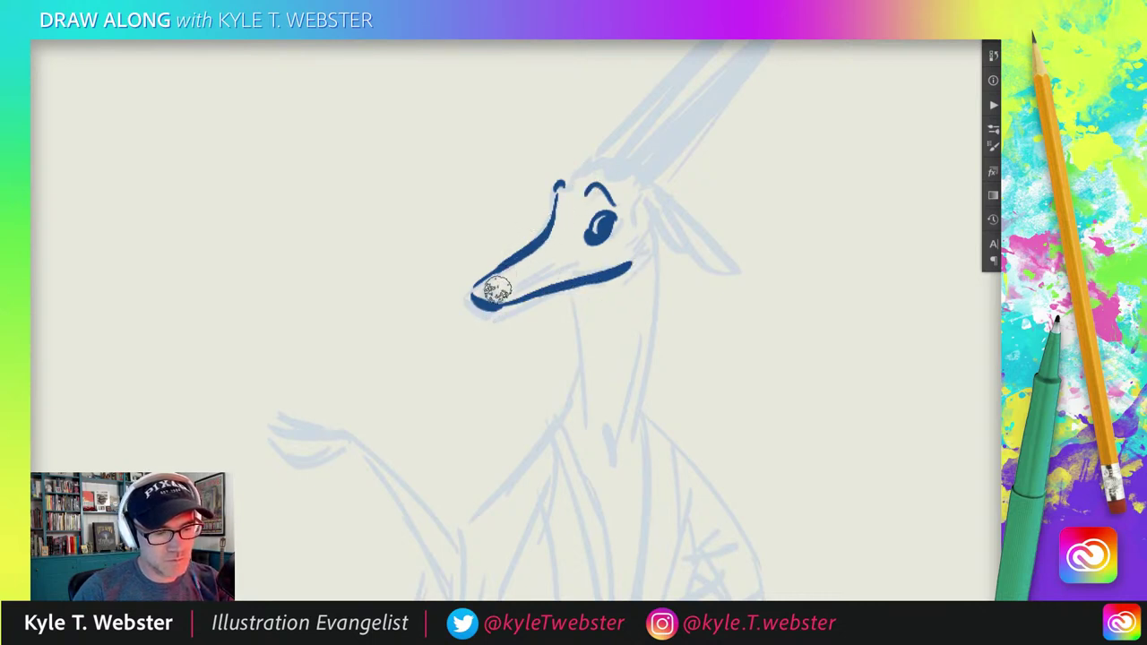
Ink the filled nose tip, the mouth line along the snout and the brow.
mouse_move(497, 290)
mouse_down()
mouse_move(489, 298)
mouse_move(497, 285)
mouse_up()
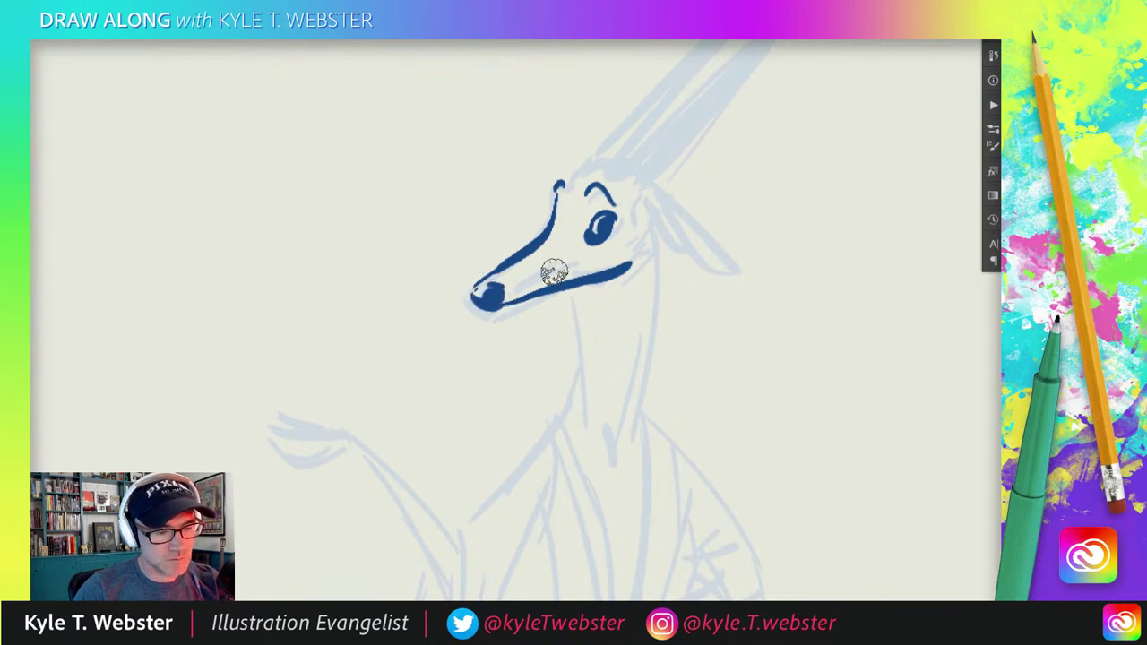
mouse_move(518, 280)
mouse_down()
mouse_move(544, 249)
mouse_move(464, 242)
mouse_up()
drag(536, 217, 533, 242)
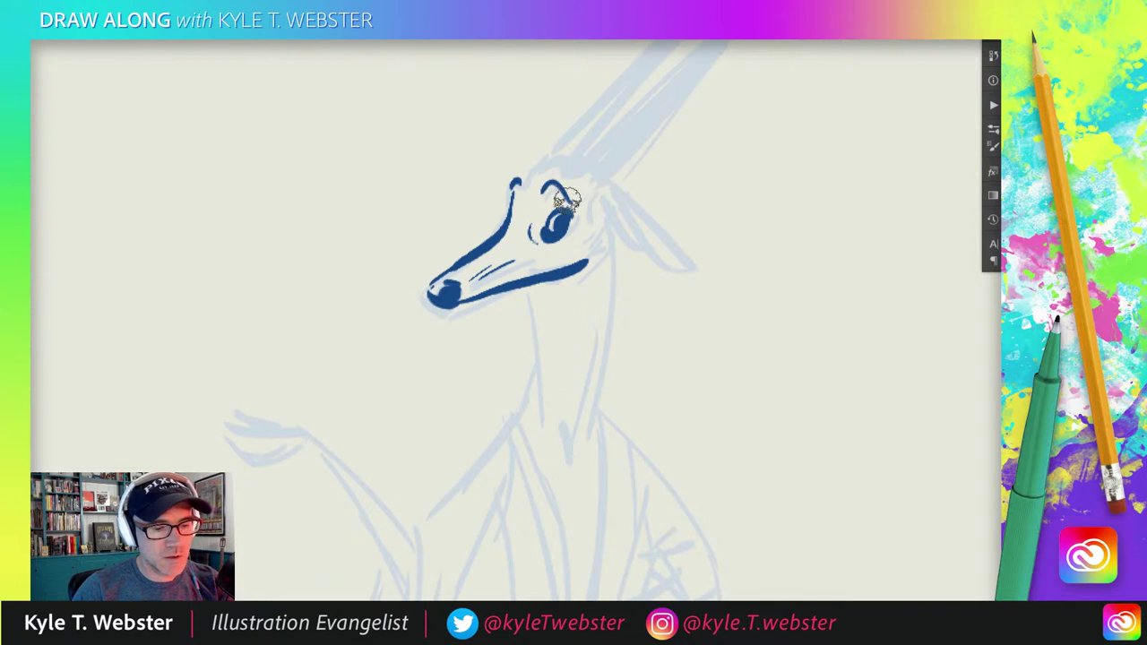
Outline the right ear in dark blue and thicken its top and inner edge.
mouse_move(602, 212)
mouse_down()
mouse_move(629, 268)
mouse_move(671, 287)
mouse_up()
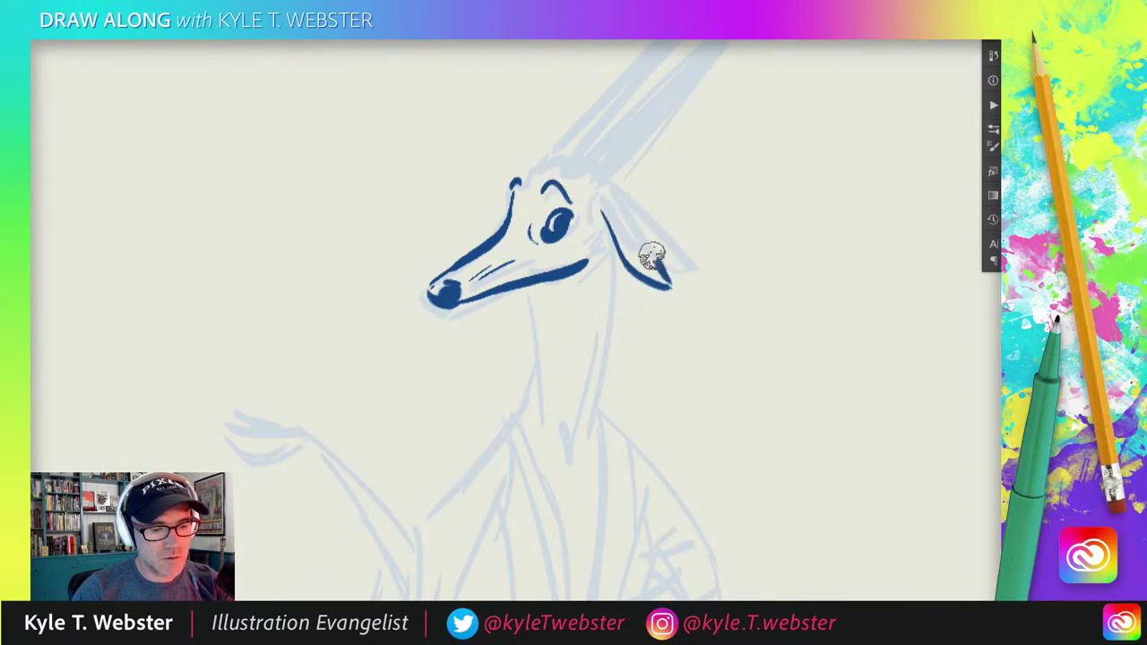
drag(606, 186, 668, 285)
drag(603, 190, 627, 261)
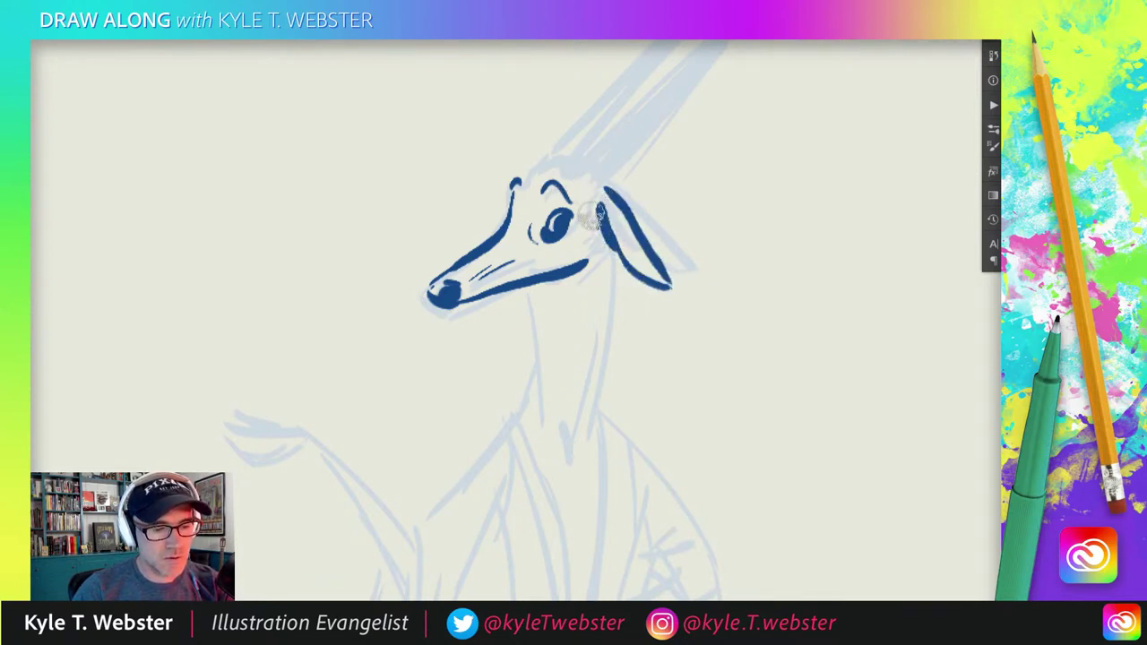
scroll(589, 216, down, 5)
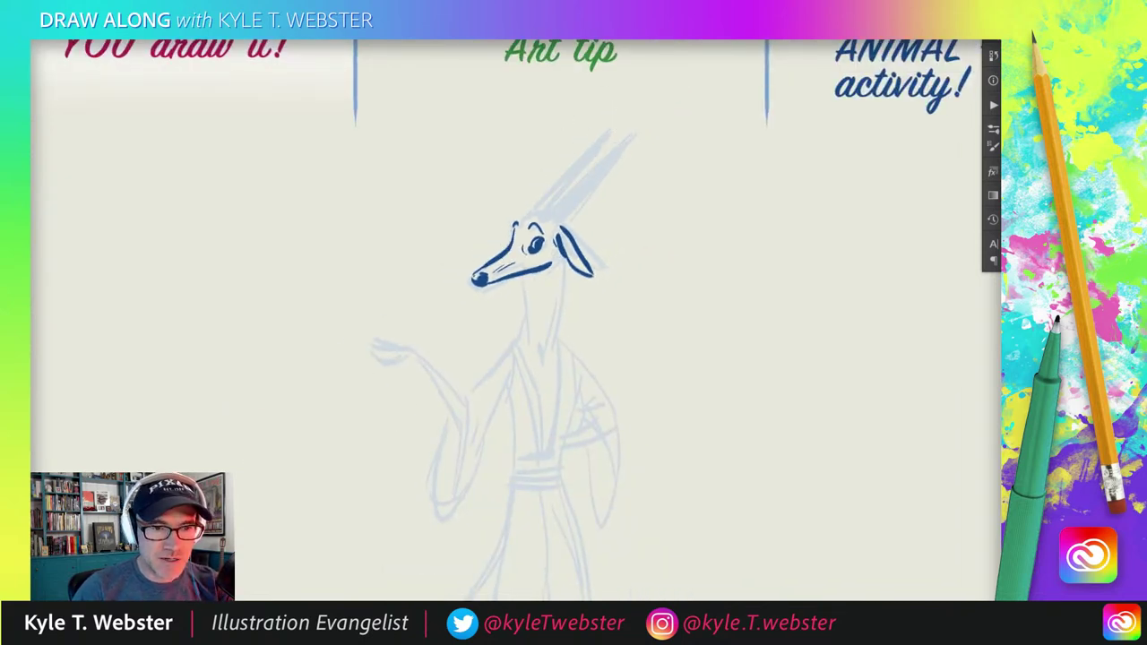
Replace the thick filled ear strokes with a thin inked ear line.
key(ctrl+z)
key(ctrl+z)
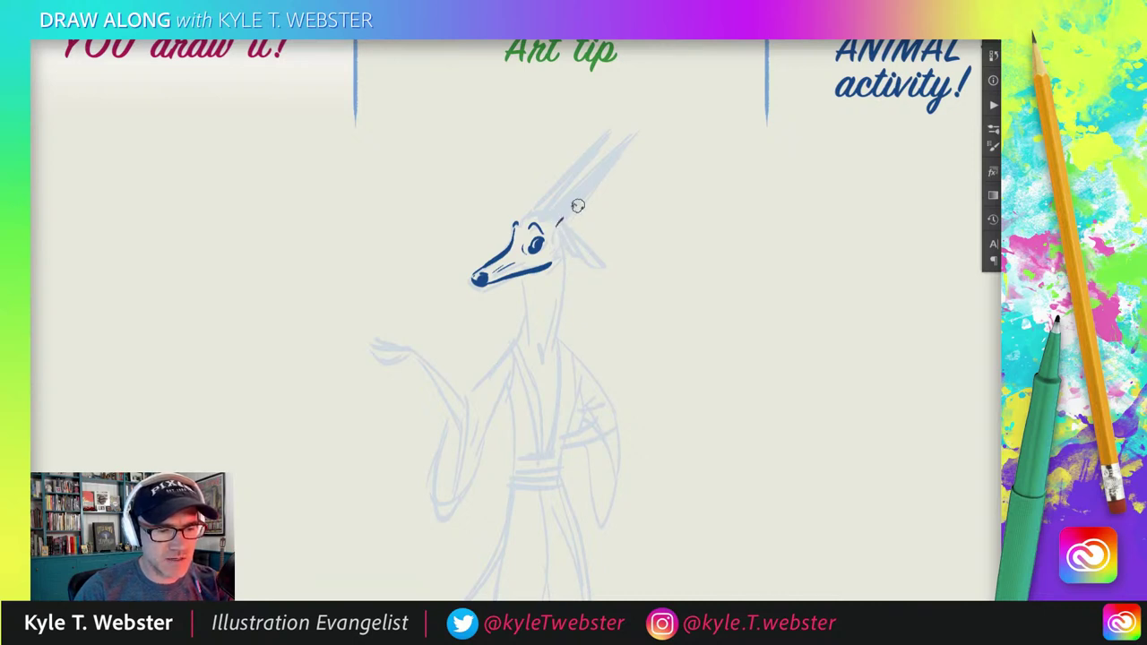
mouse_move(587, 201)
mouse_down()
mouse_move(559, 233)
mouse_move(571, 204)
mouse_up()
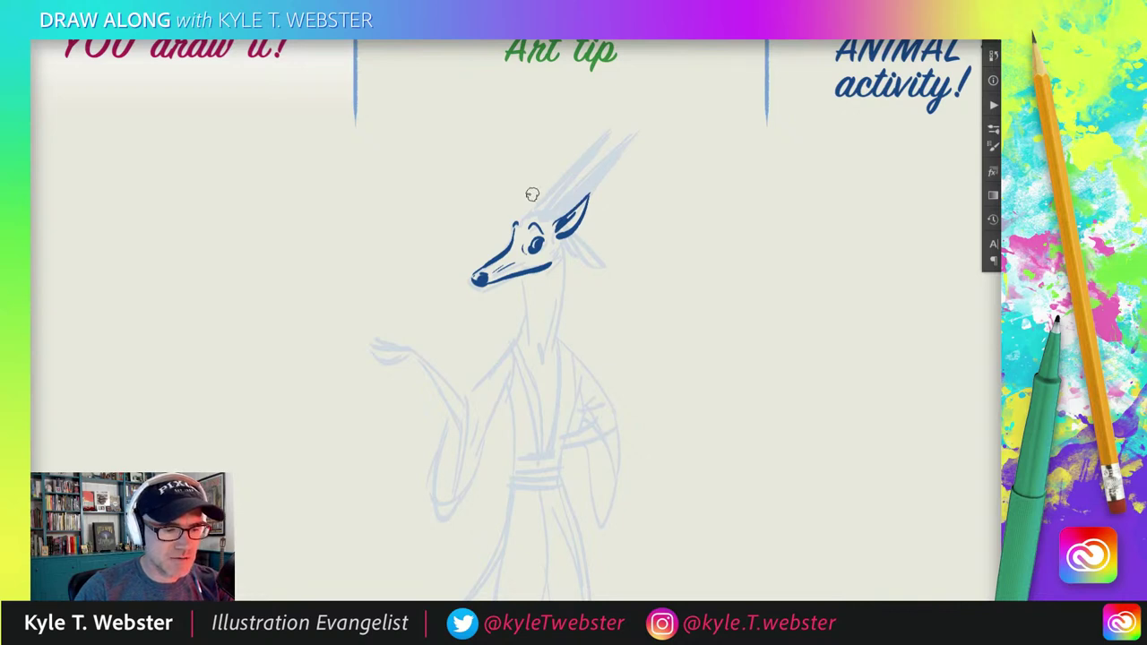
key(ctrl+z)
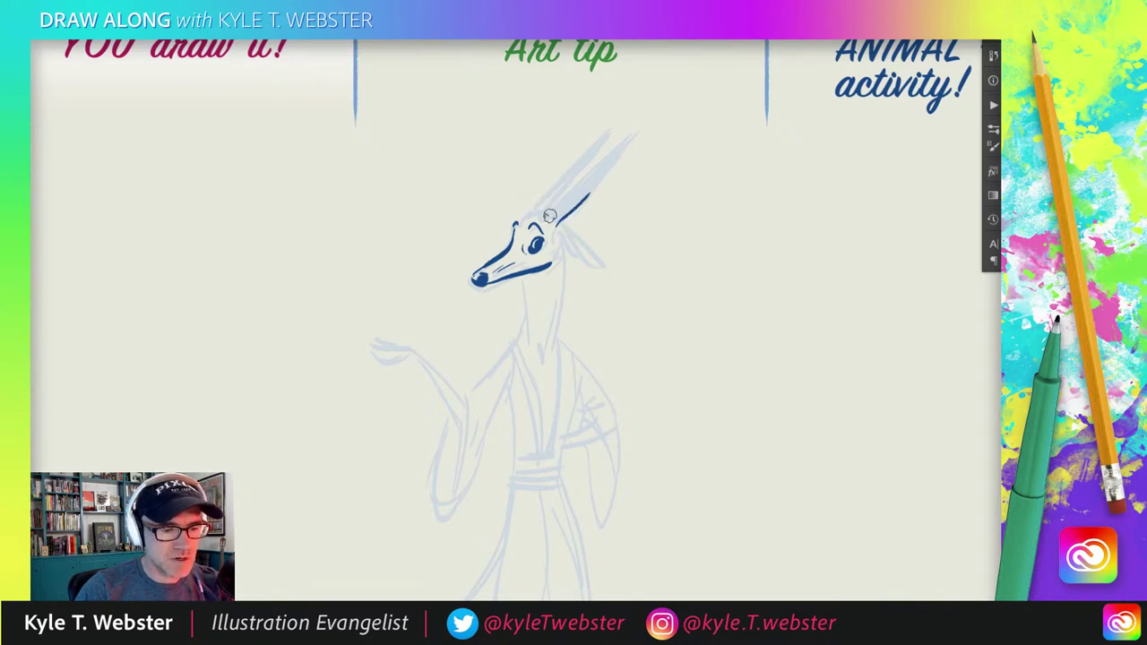
mouse_move(547, 218)
mouse_down()
mouse_move(575, 189)
mouse_move(553, 228)
mouse_move(569, 199)
mouse_move(549, 224)
mouse_up()
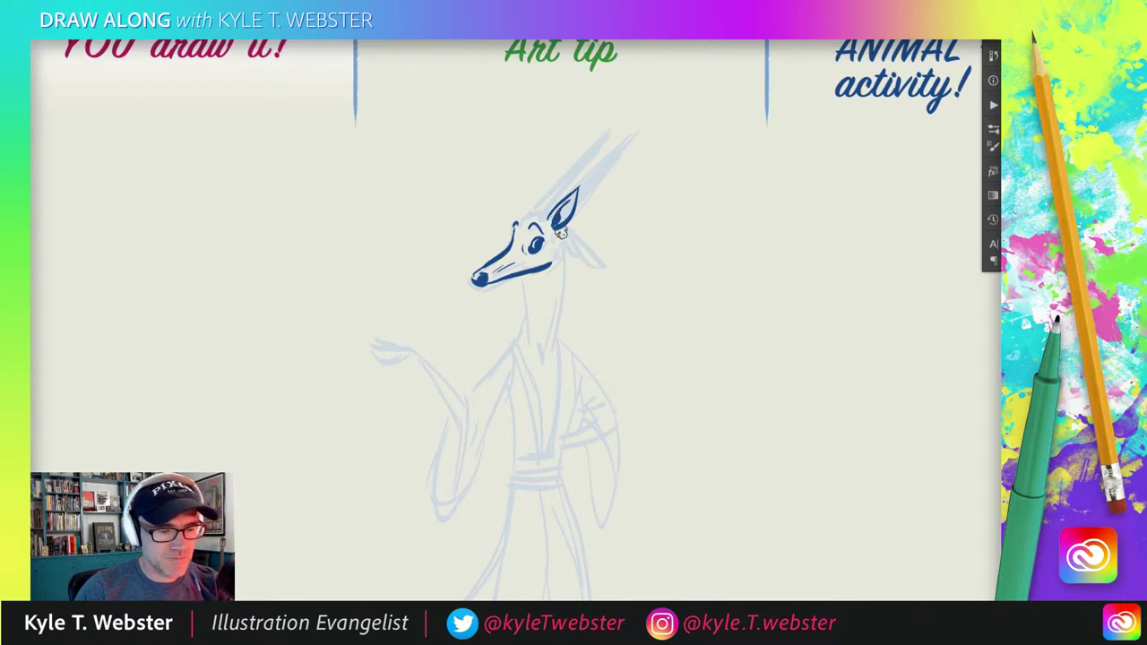
Ink the neck mane, both long horns and the pointed ear on the head's left.
mouse_move(565, 243)
mouse_down()
mouse_move(556, 339)
mouse_move(565, 265)
mouse_move(539, 357)
mouse_up()
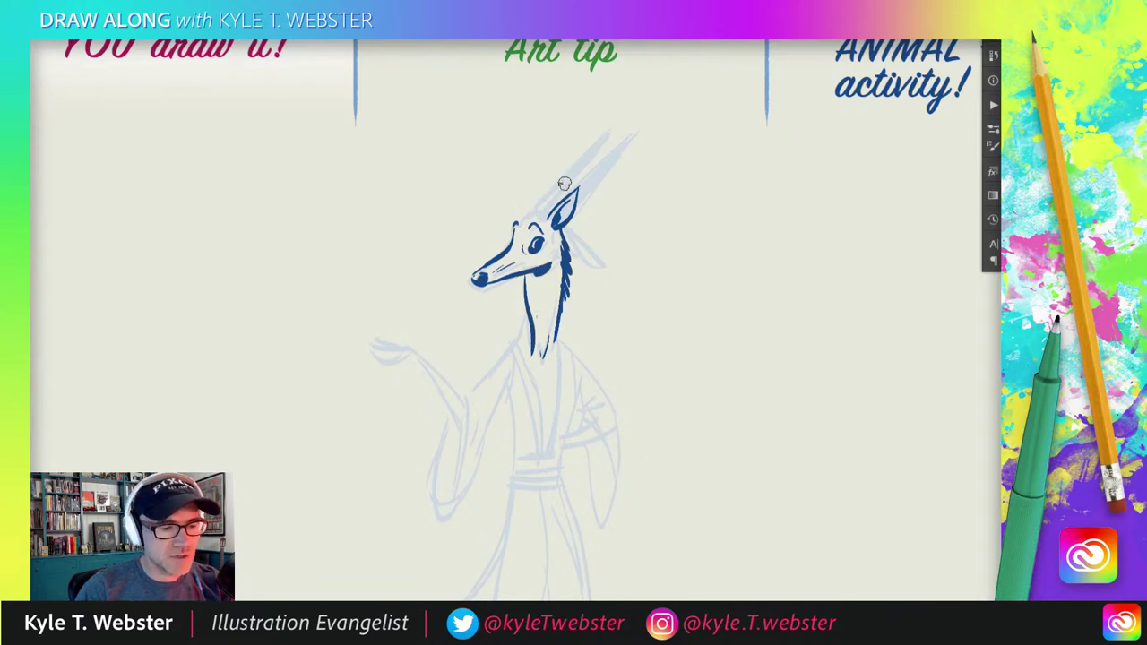
mouse_move(578, 204)
mouse_down()
mouse_move(632, 152)
mouse_move(579, 195)
mouse_up()
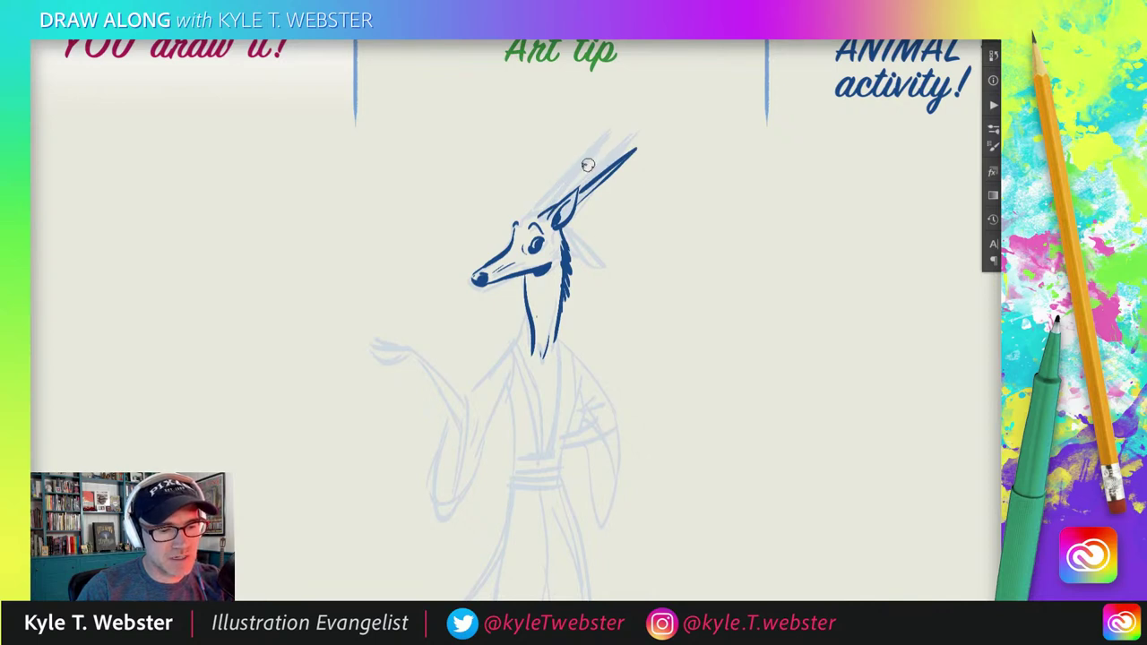
drag(599, 154, 540, 206)
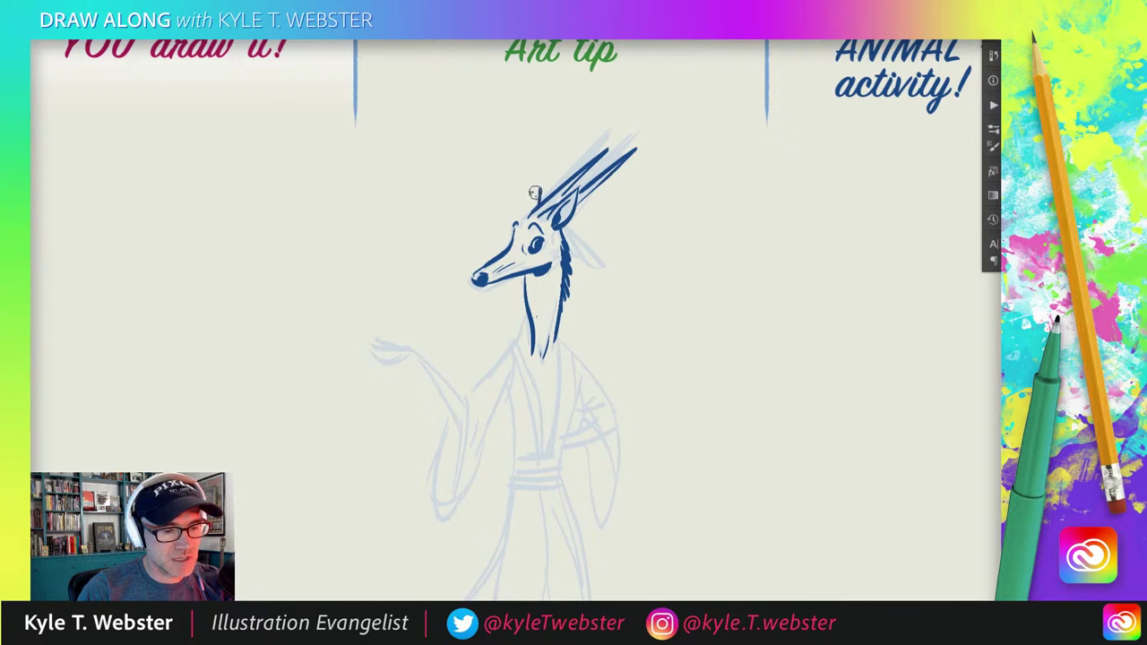
drag(535, 194, 516, 218)
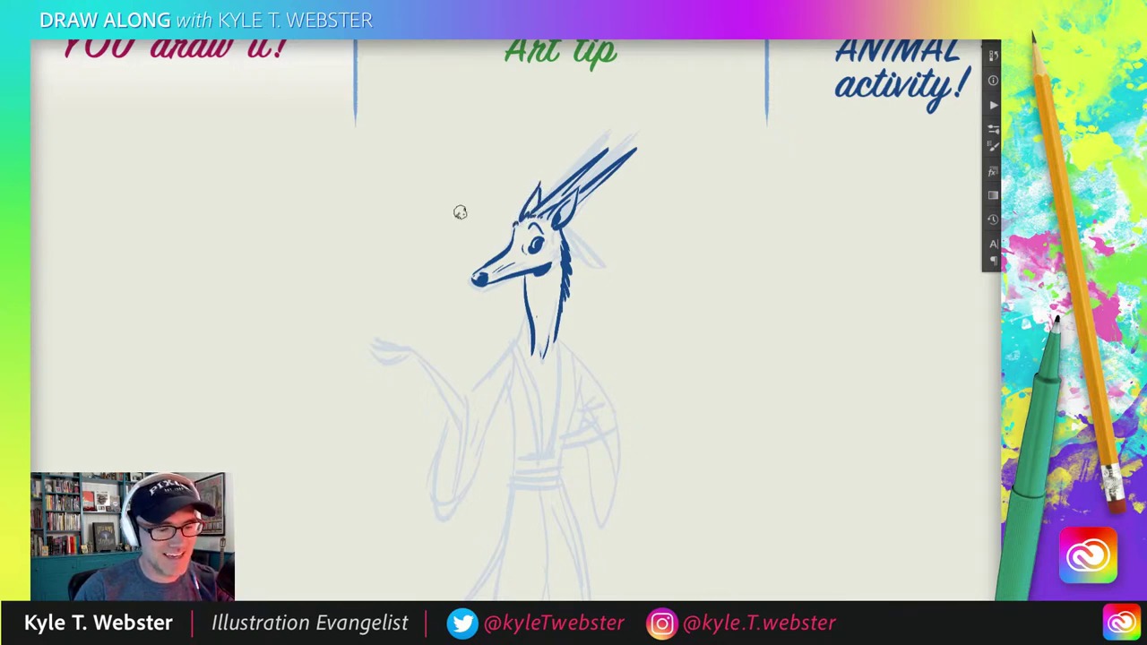
drag(429, 298, 421, 277)
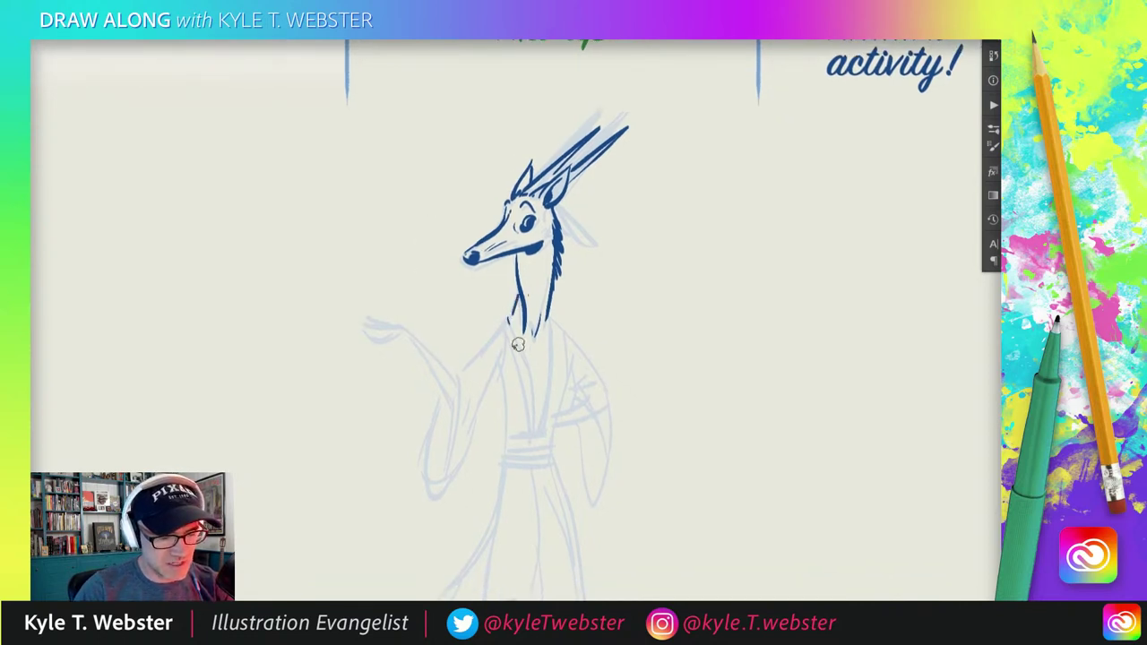
Ink the neck and both sides of the robe's crossed collar.
drag(508, 316, 535, 431)
mouse_move(508, 314)
mouse_down()
mouse_move(499, 337)
mouse_move(535, 431)
mouse_up()
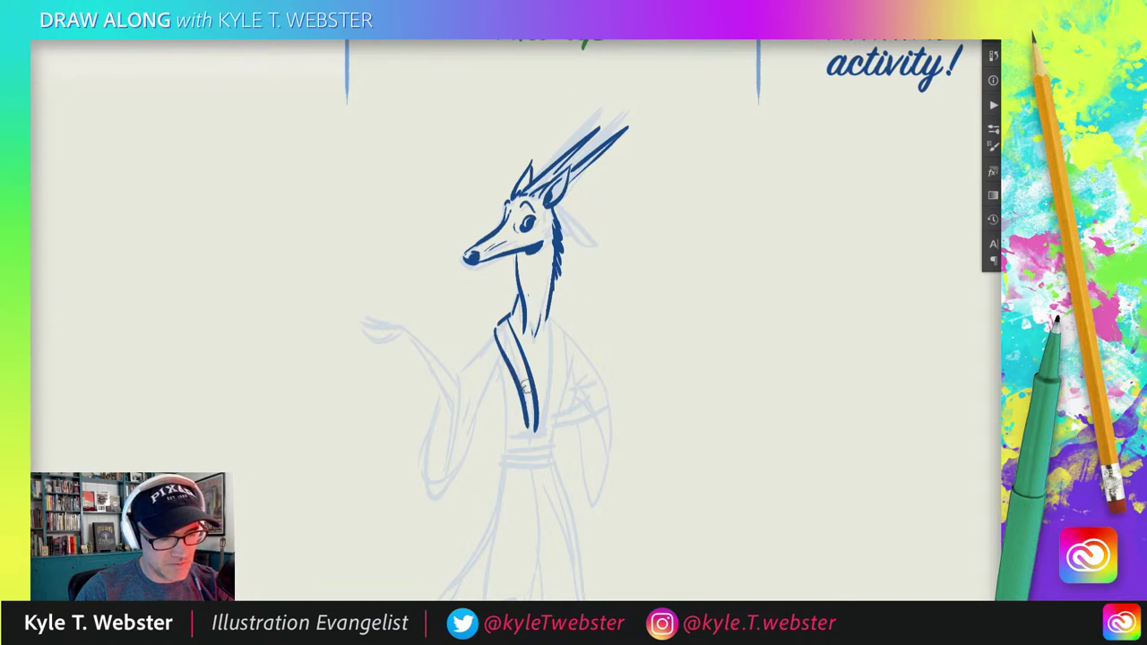
mouse_move(546, 315)
mouse_down()
mouse_move(536, 430)
mouse_move(558, 338)
mouse_move(537, 437)
mouse_move(499, 448)
mouse_move(500, 468)
mouse_up()
Ink the wrapped sash, the robe's right edge and the raised arm up to the hand.
mouse_move(556, 432)
mouse_down()
mouse_move(557, 467)
mouse_move(502, 467)
mouse_move(551, 444)
mouse_move(507, 439)
mouse_move(548, 433)
mouse_up()
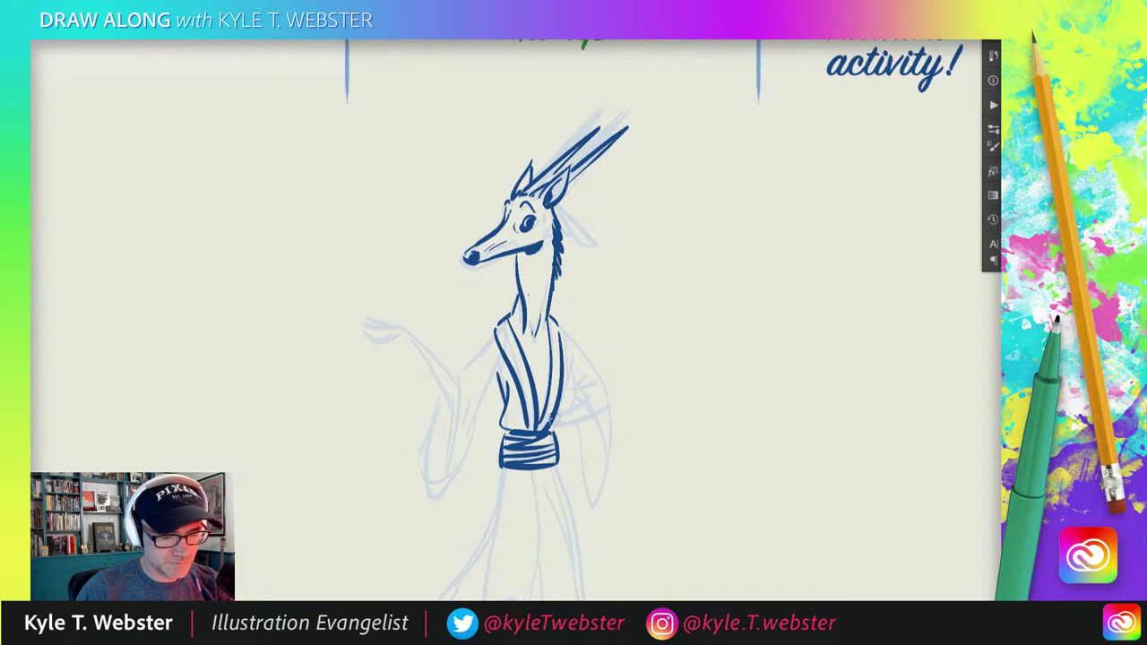
drag(550, 437, 568, 336)
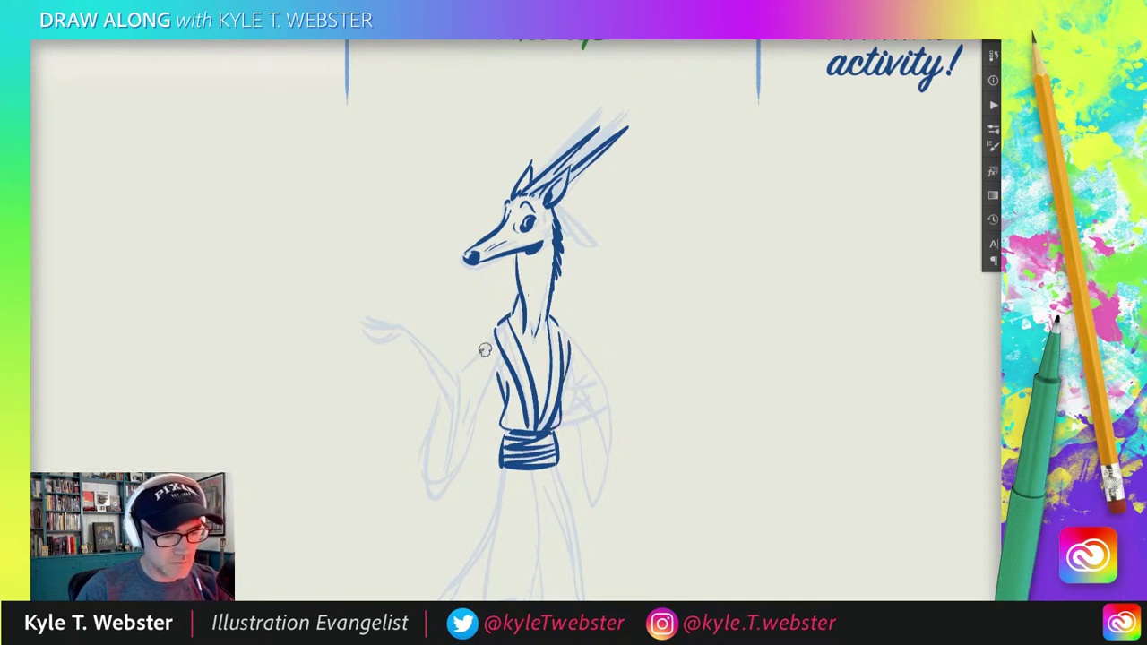
mouse_move(496, 330)
mouse_down()
mouse_move(460, 383)
mouse_move(448, 480)
mouse_move(431, 480)
mouse_move(439, 394)
mouse_up()
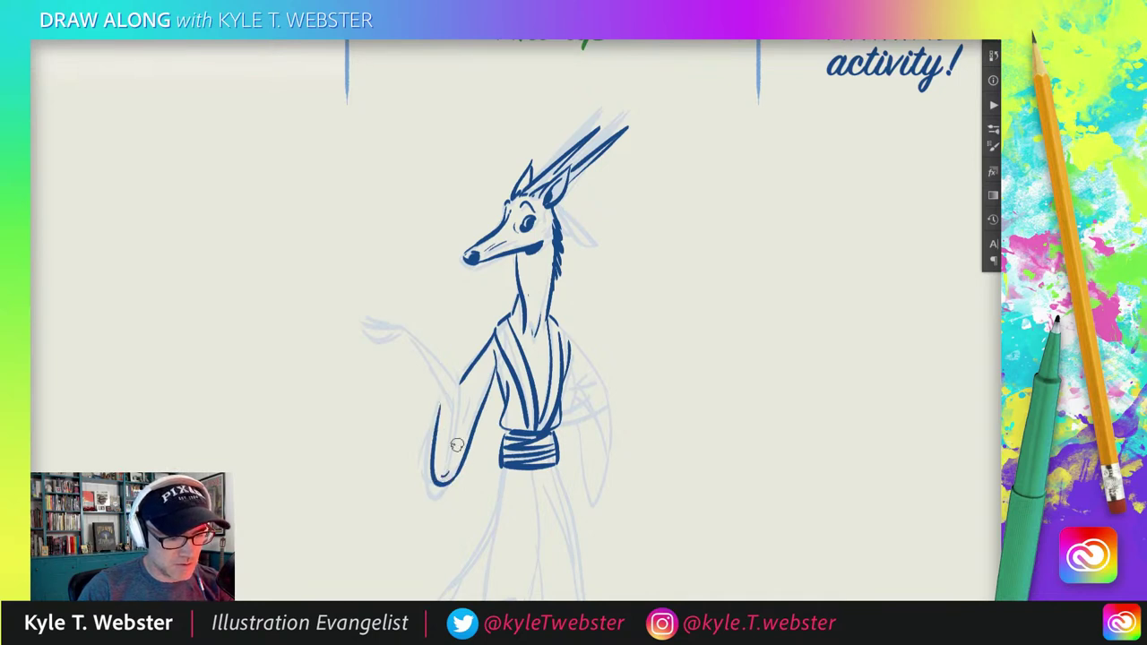
mouse_move(457, 445)
mouse_down()
mouse_move(443, 381)
mouse_move(405, 331)
mouse_move(364, 338)
mouse_up()
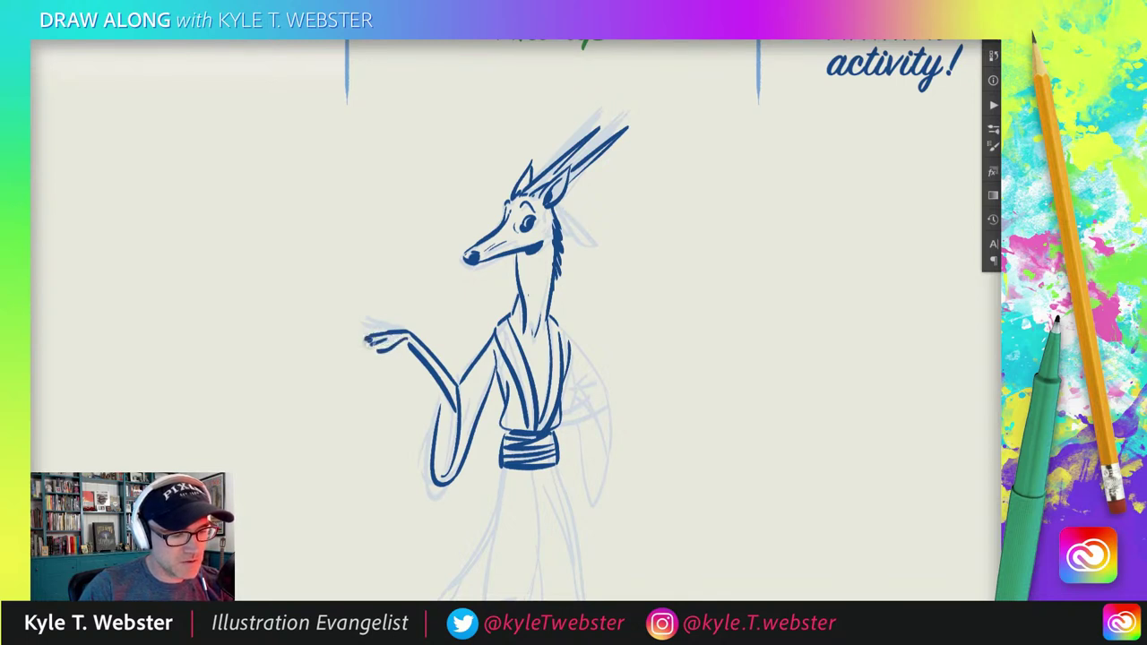
Shade the inside of the hanging sleeve with dark blue strokes.
scroll(395, 287, down, 2)
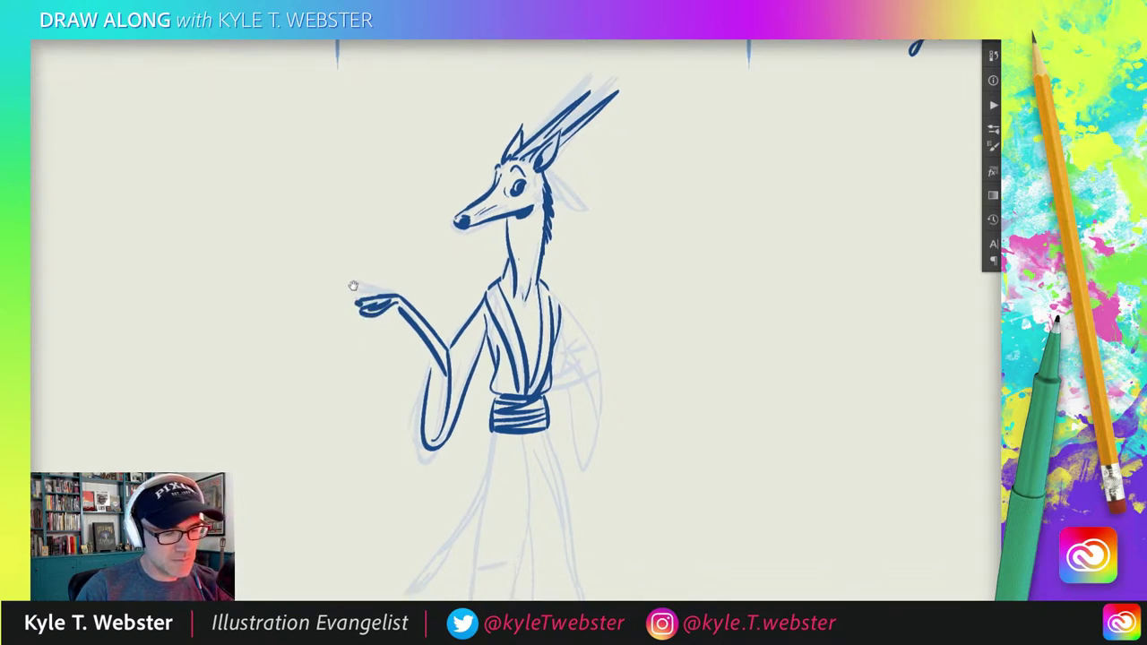
mouse_move(421, 354)
mouse_down()
mouse_move(405, 291)
mouse_move(421, 341)
mouse_up()
drag(417, 297, 417, 348)
Ink the left trouser leg down to the hem and add fold lines on both legs.
scroll(419, 299, down, 2)
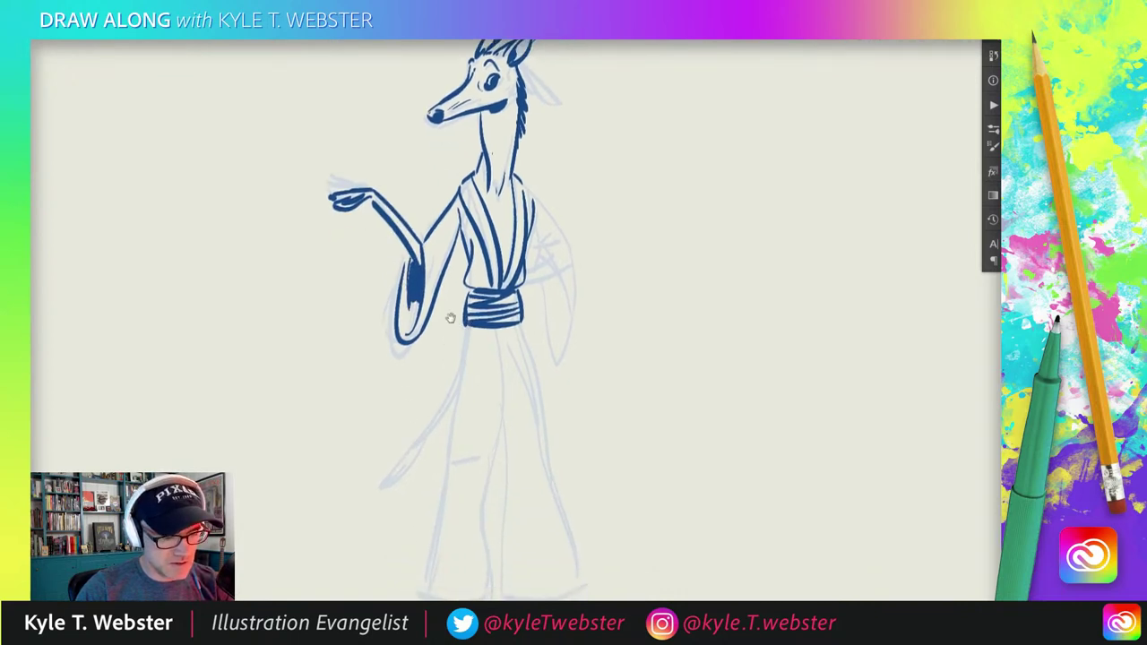
scroll(450, 318, down, 5)
mouse_move(471, 223)
mouse_down()
mouse_move(427, 500)
mouse_move(497, 495)
mouse_move(490, 513)
mouse_move(509, 240)
mouse_move(504, 292)
mouse_move(526, 238)
mouse_move(571, 448)
mouse_move(563, 479)
mouse_move(574, 489)
mouse_move(504, 475)
mouse_move(505, 333)
mouse_up()
drag(540, 423, 527, 296)
drag(475, 448, 481, 318)
drag(464, 260, 421, 359)
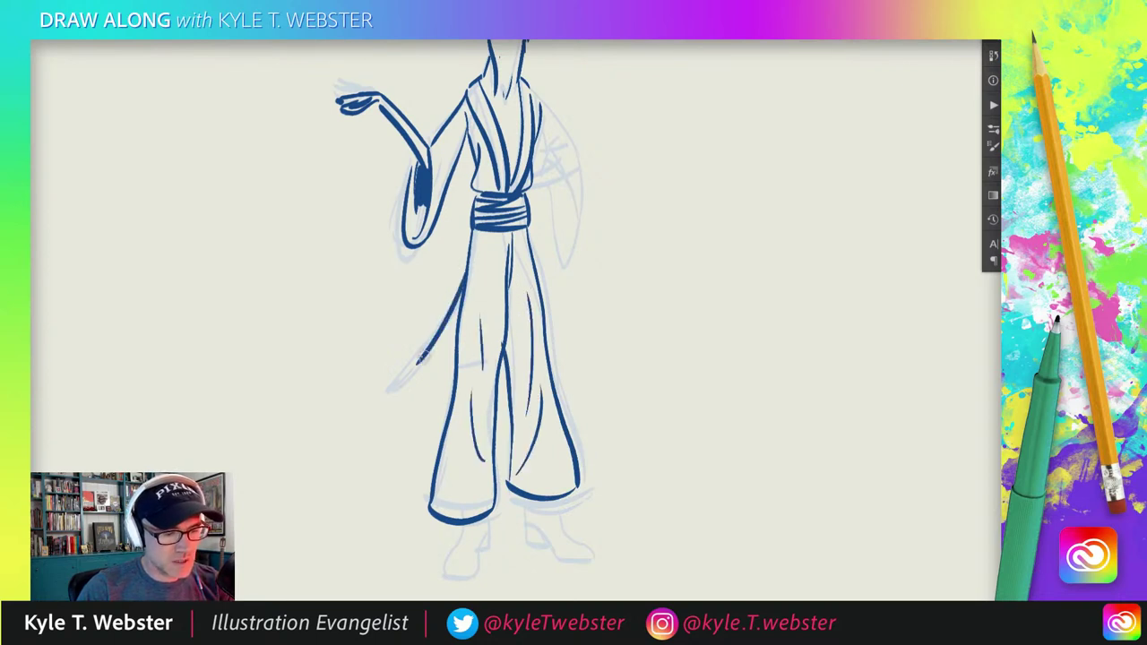
Draw the tail curving down to a forked tuft and ink a foot under the trousers.
drag(466, 285, 391, 400)
drag(418, 360, 390, 394)
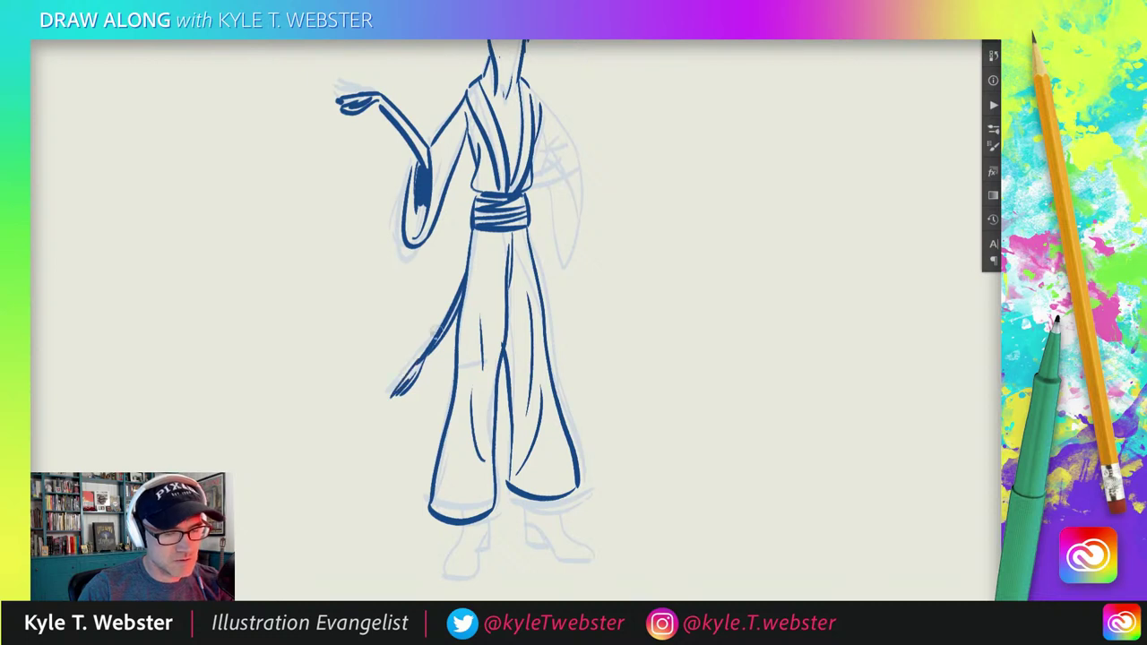
scroll(421, 341, down, 2)
mouse_move(457, 484)
mouse_down()
mouse_move(438, 538)
mouse_move(466, 519)
mouse_move(484, 450)
mouse_move(523, 453)
mouse_move(521, 491)
mouse_move(590, 511)
mouse_move(554, 459)
mouse_up()
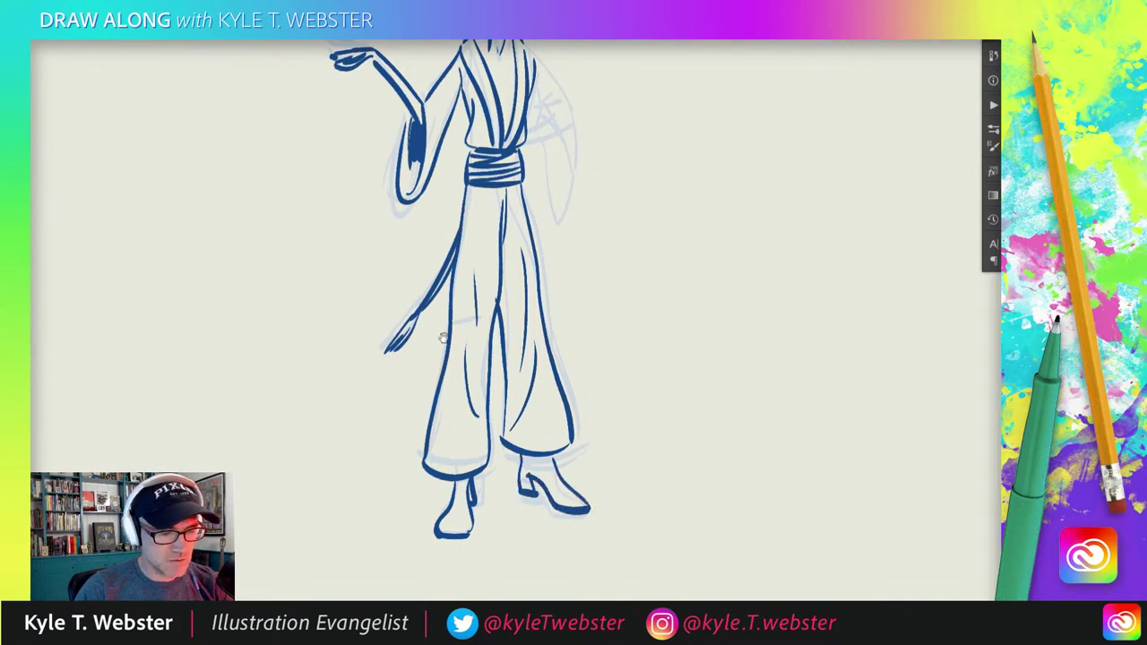
Ink the other arm down to the waist and hatch its sleeve and hand.
scroll(443, 337, up, 3)
mouse_move(498, 160)
mouse_down()
mouse_move(563, 265)
mouse_move(538, 333)
mouse_move(548, 253)
mouse_move(500, 270)
mouse_move(511, 300)
mouse_up()
drag(535, 234, 538, 328)
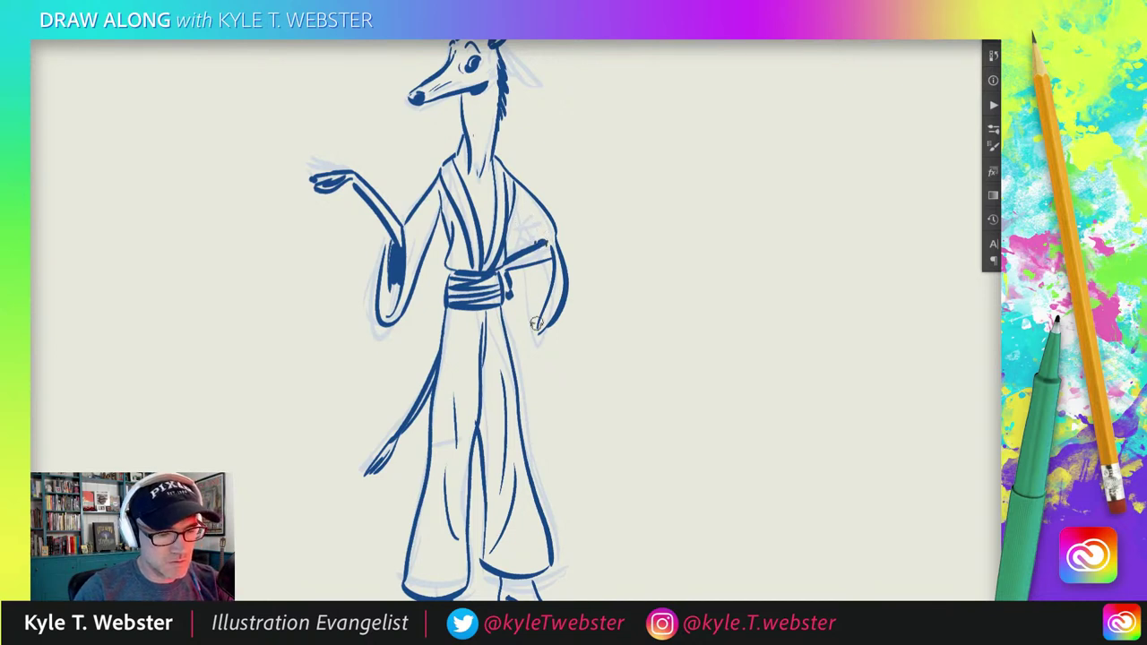
mouse_move(538, 262)
mouse_down()
mouse_move(536, 330)
mouse_move(543, 283)
mouse_up()
mouse_move(539, 229)
mouse_down()
mouse_move(527, 243)
mouse_move(516, 235)
mouse_up()
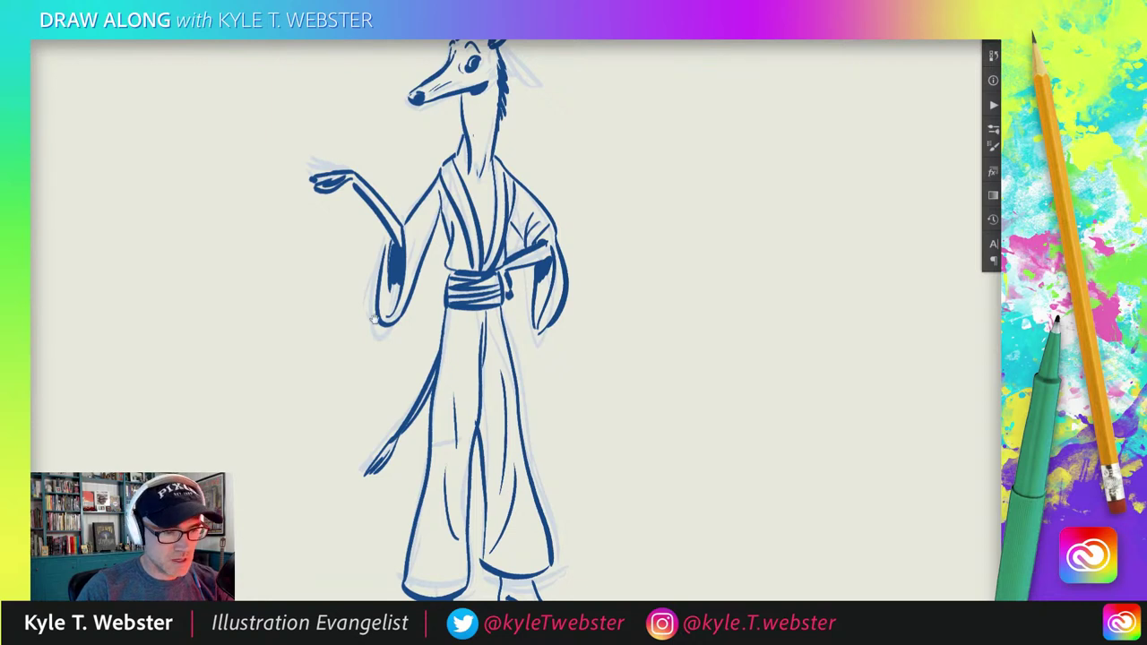
scroll(375, 319, down, 5)
Brush a ground shadow stroke beside the shoe and recentre the view on the figure.
scroll(353, 308, up, 3)
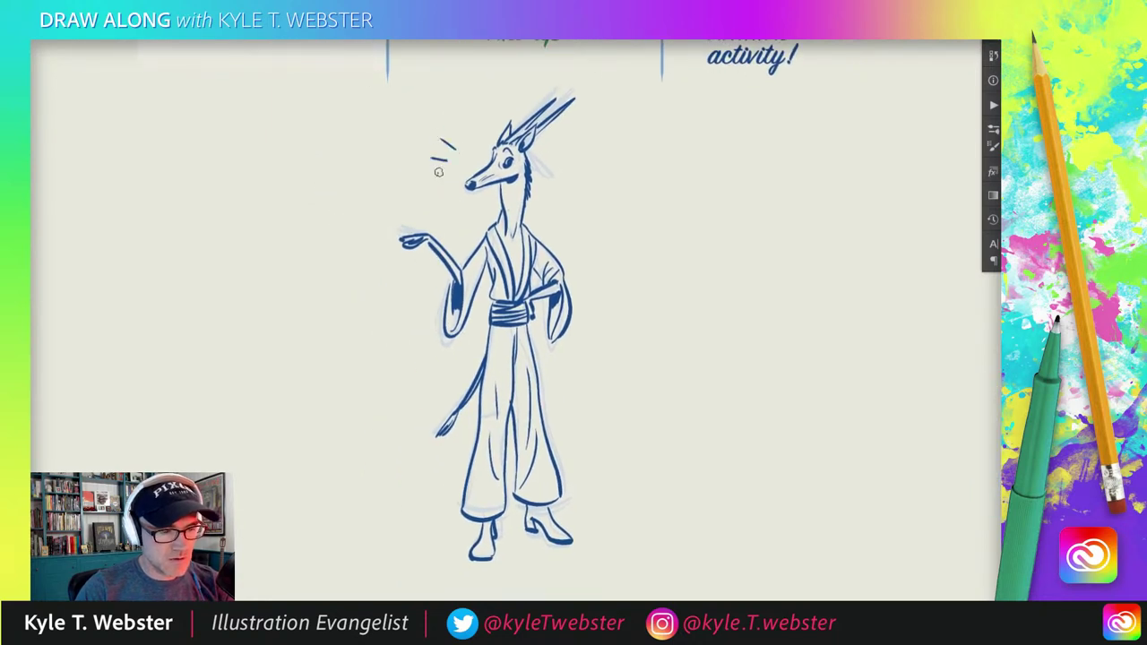
drag(541, 523, 536, 537)
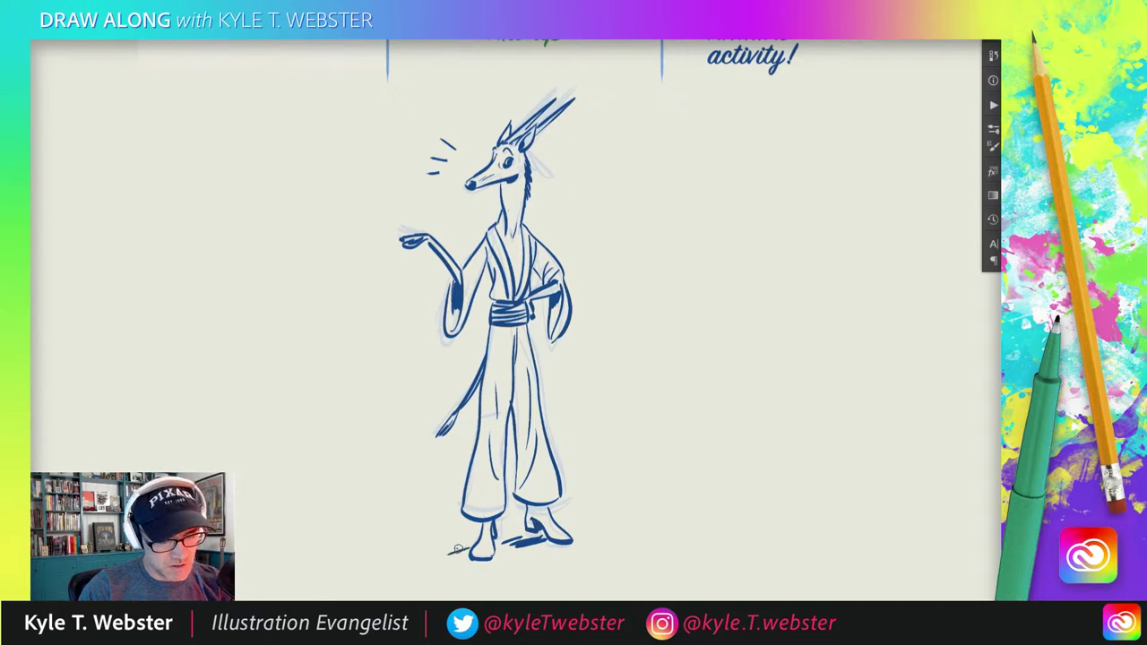
drag(358, 463, 349, 427)
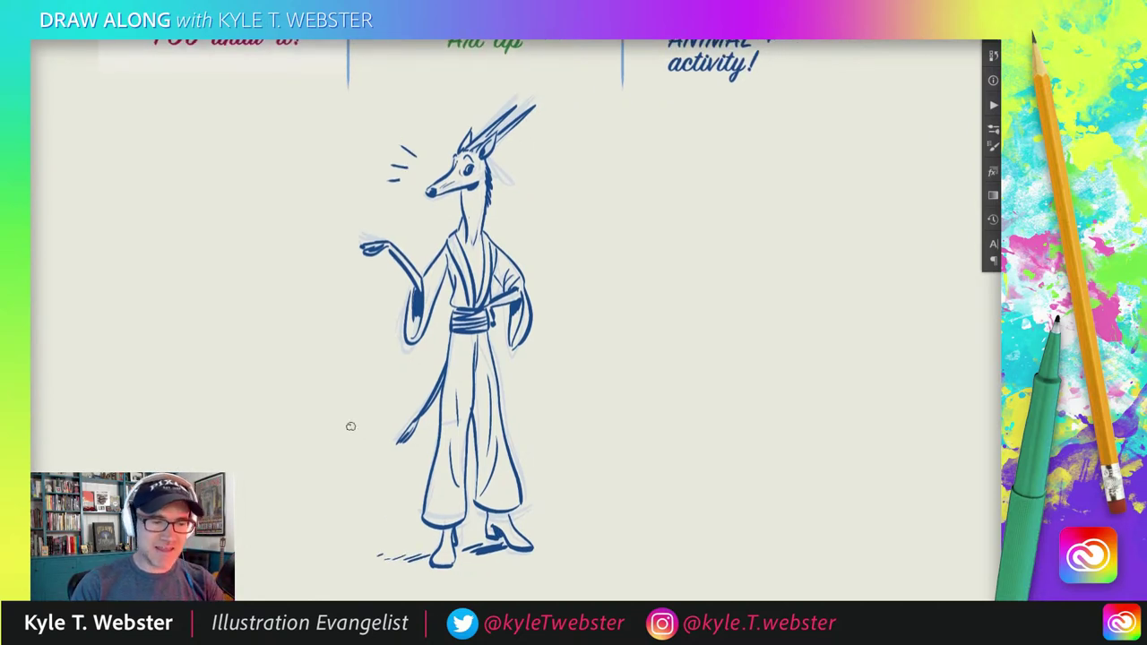
mouse_move(340, 309)
mouse_down()
mouse_move(323, 299)
mouse_move(396, 296)
mouse_up()
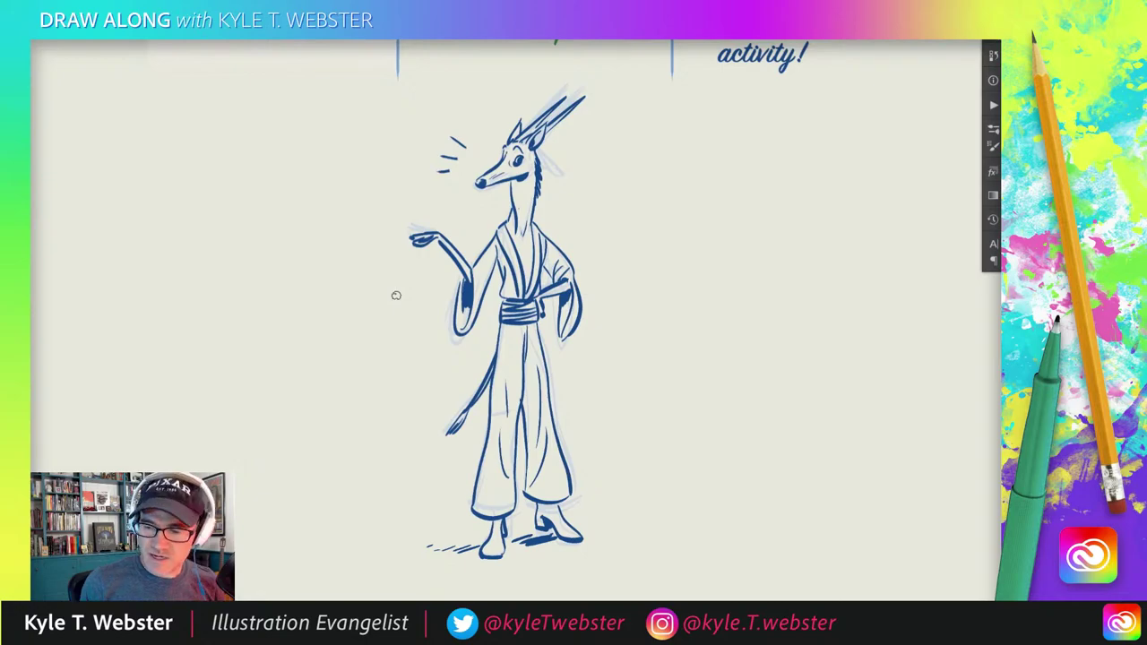